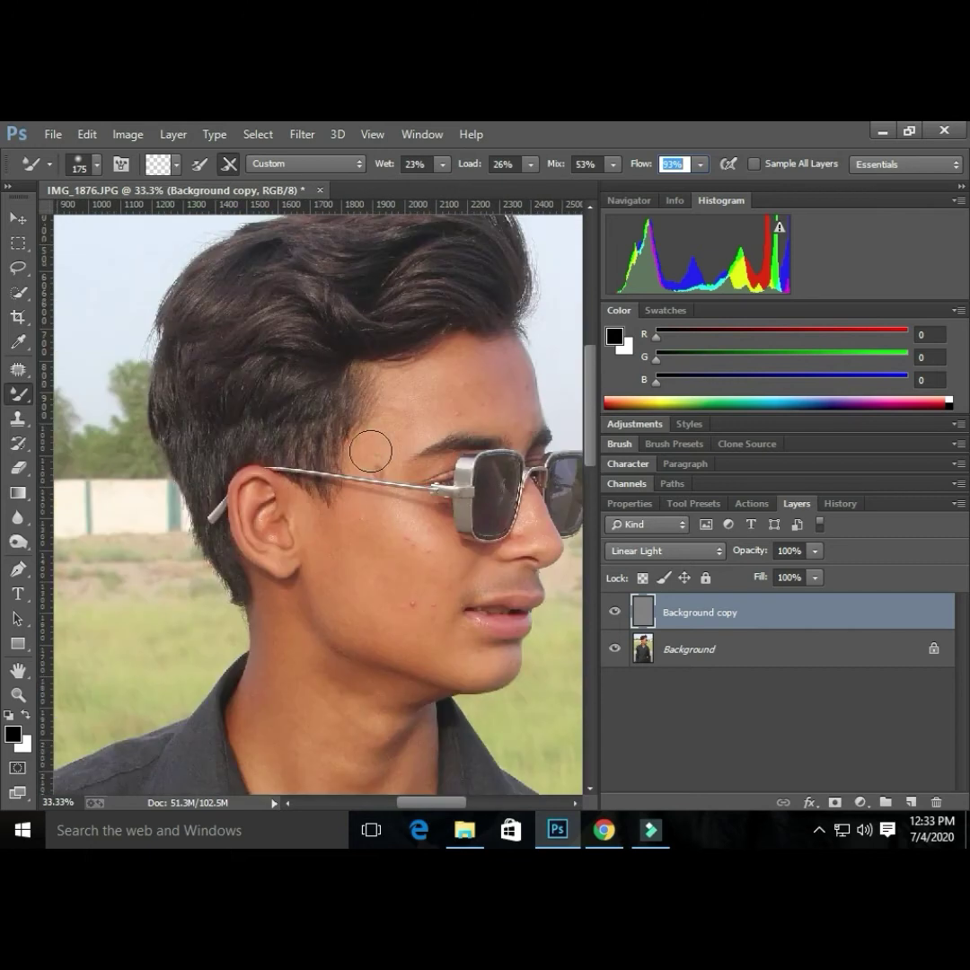
Select the Background layer and smooth the skin on the temple with the Mixer Brush.
drag(366, 452, 387, 456)
key(bracketleft)
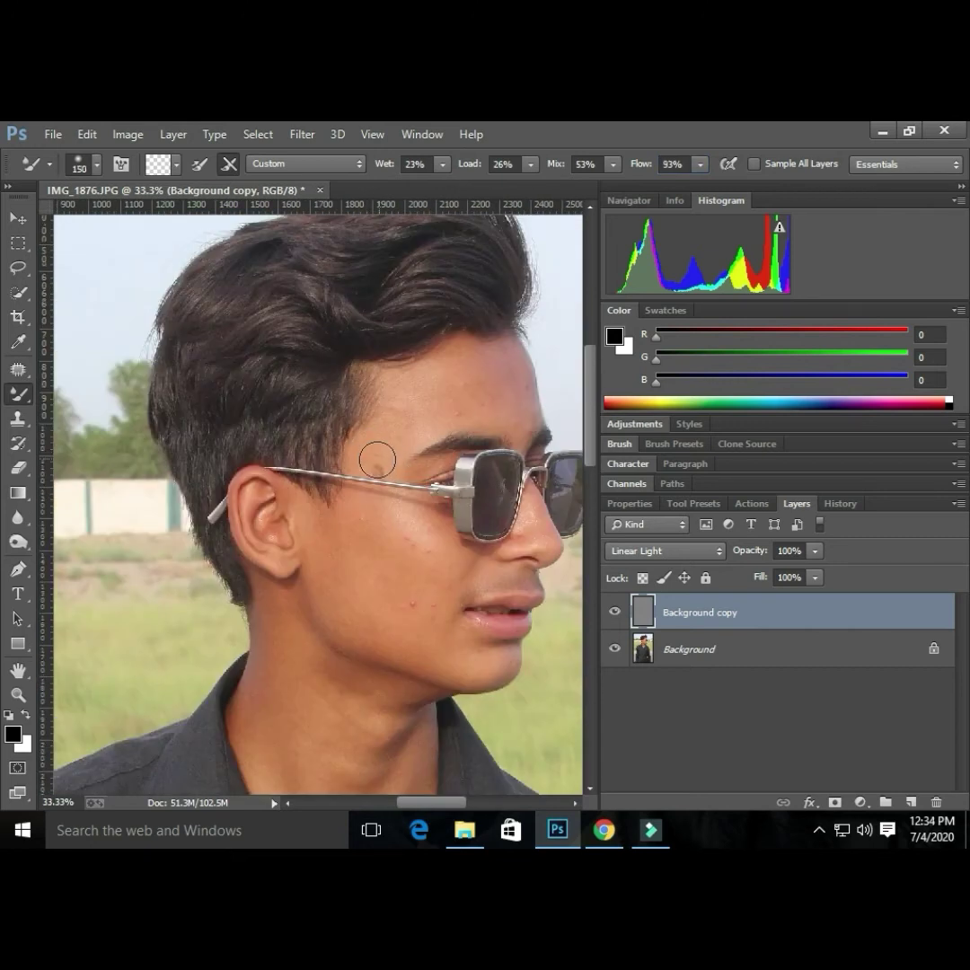
key(alt+bracketleft)
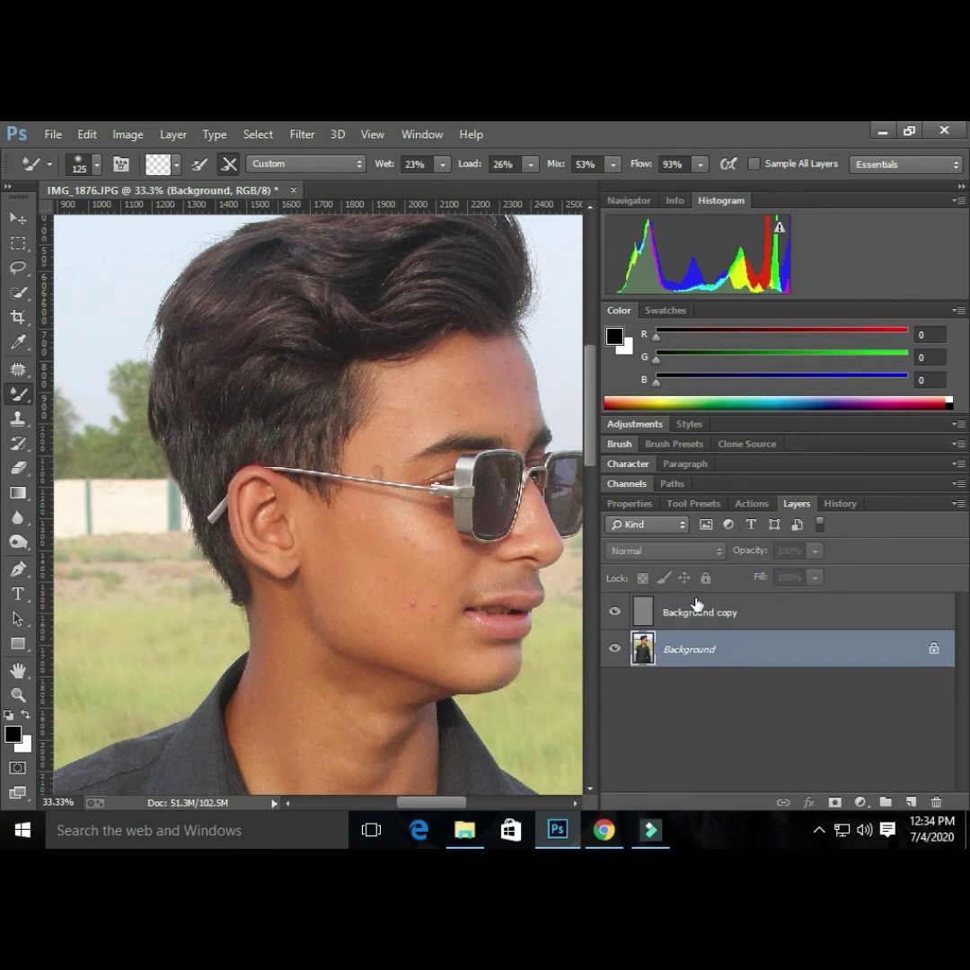
key(bracketright)
key(bracketright)
key(bracketright)
key(bracketright)
key(bracketleft)
key(bracketleft)
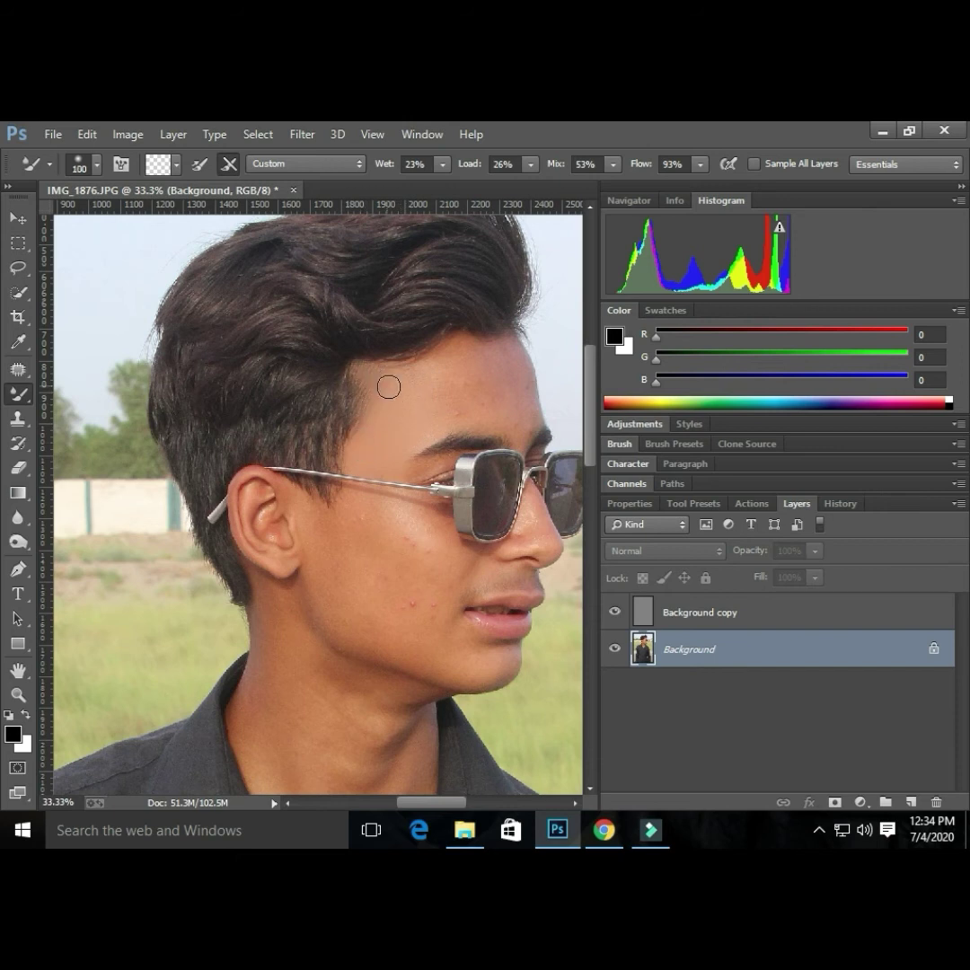
Smooth the forehead skin from the hairline to the eyebrow with the Mixer Brush, adapting the brush size.
key(bracketright)
key(bracketright)
key(bracketleft)
key(bracketleft)
key(bracketleft)
key(bracketleft)
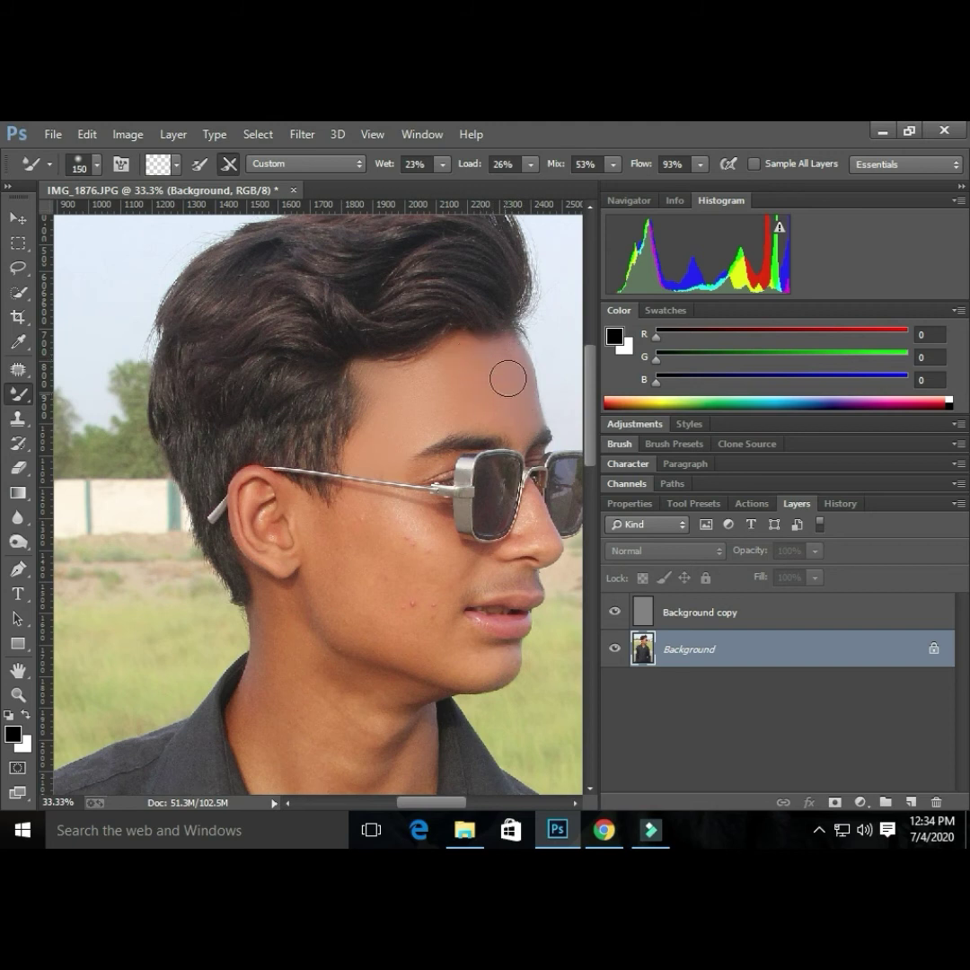
key(bracketright)
key(bracketright)
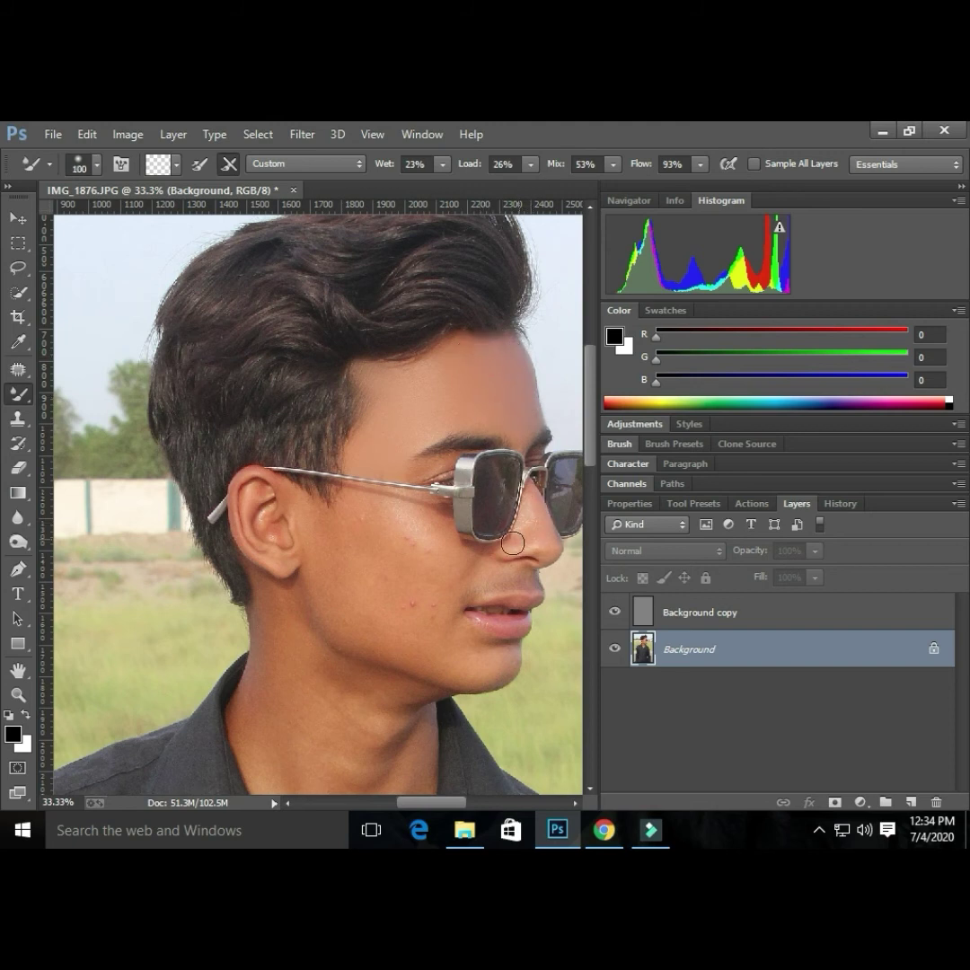
Smooth the skin beside the nose and on the upper cheek below the sunglasses, varying the Mixer Brush size.
key(bracketleft)
key(bracketleft)
key(bracketleft)
key(bracketright)
key(bracketright)
key(bracketright)
key(bracketright)
key(bracketright)
key(bracketright)
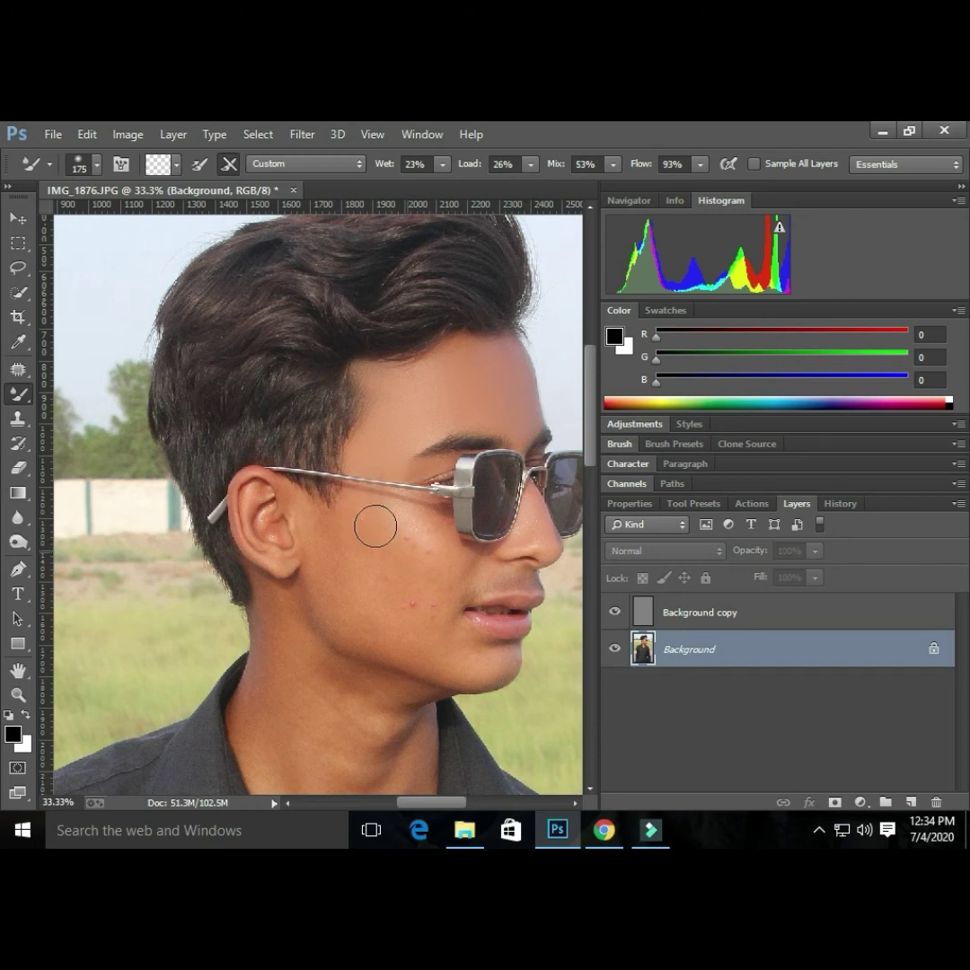
Blend away the blemishes across the middle of the cheek with a larger Mixer Brush.
key(bracketright)
key(bracketright)
mouse_move(360, 538)
mouse_down()
mouse_move(376, 588)
mouse_move(411, 604)
mouse_move(381, 603)
mouse_move(359, 538)
mouse_move(366, 607)
mouse_up()
key(bracketleft)
key(bracketleft)
key(bracketleft)
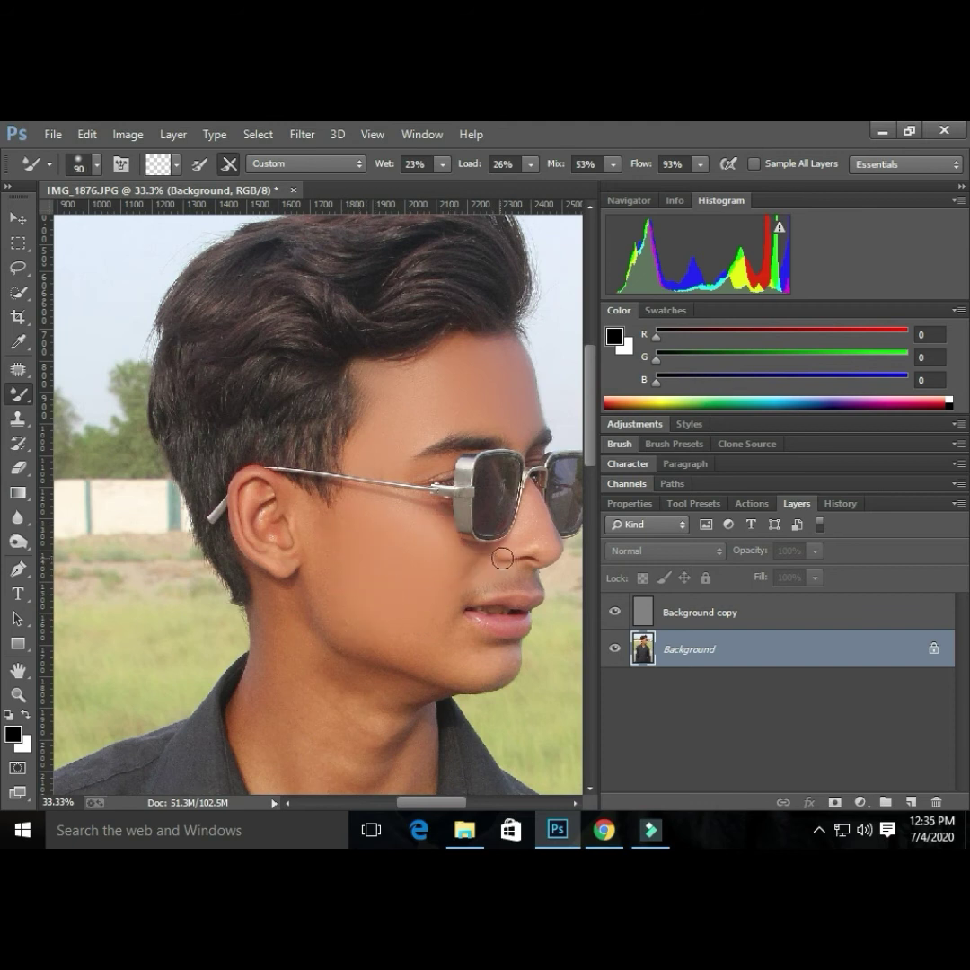
Smooth the skin around the nose and above the upper lip with a small Mixer Brush.
key(bracketright)
key(bracketright)
key(bracketright)
key(bracketright)
key(bracketleft)
key(bracketleft)
key(bracketleft)
key(bracketright)
Smooth the lower cheek, chin and jawline with the Mixer Brush, using sizes from 100 to 250.
scroll(389, 562, down, 3)
key(bracketright)
key(bracketright)
key(bracketright)
key(bracketright)
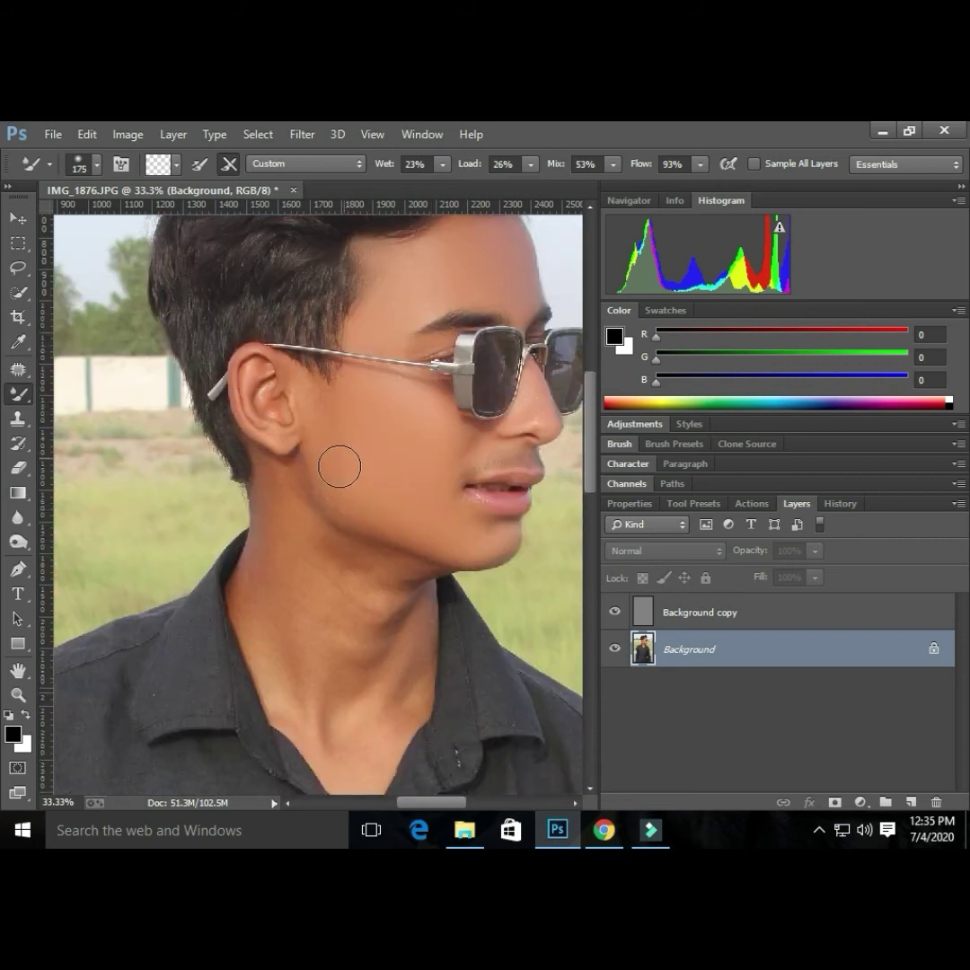
key(bracketright)
key(bracketright)
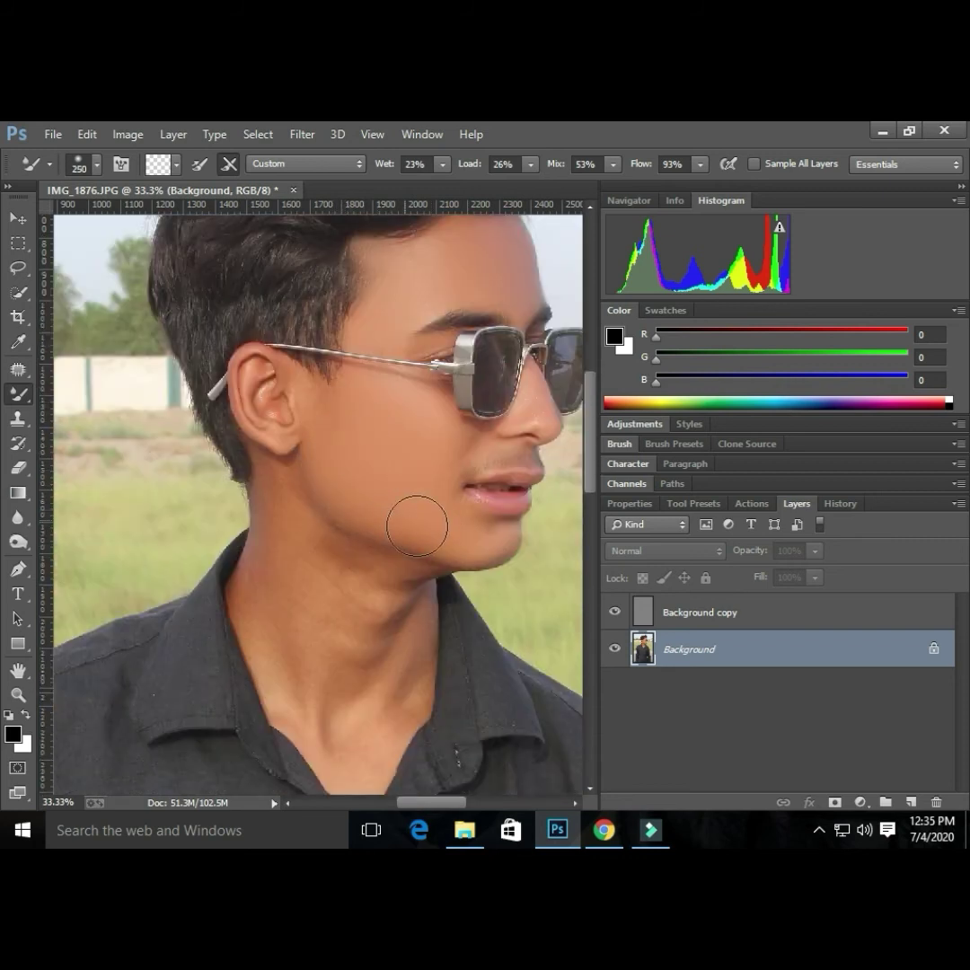
key(bracketleft)
key(bracketleft)
key(bracketleft)
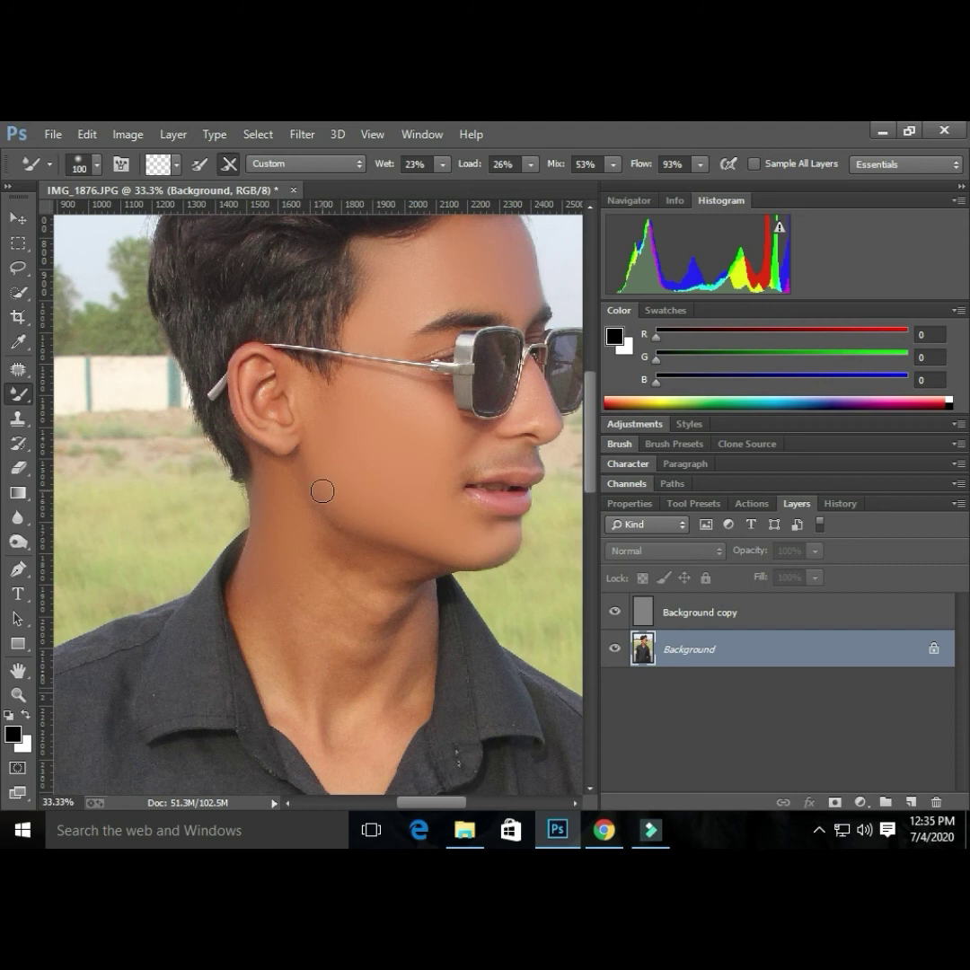
Smooth the side of the neck below the ear and jaw with the Mixer Brush at sizes 250 and 175.
key(bracketright)
key(bracketright)
key(bracketright)
key(bracketright)
key(bracketright)
key(bracketright)
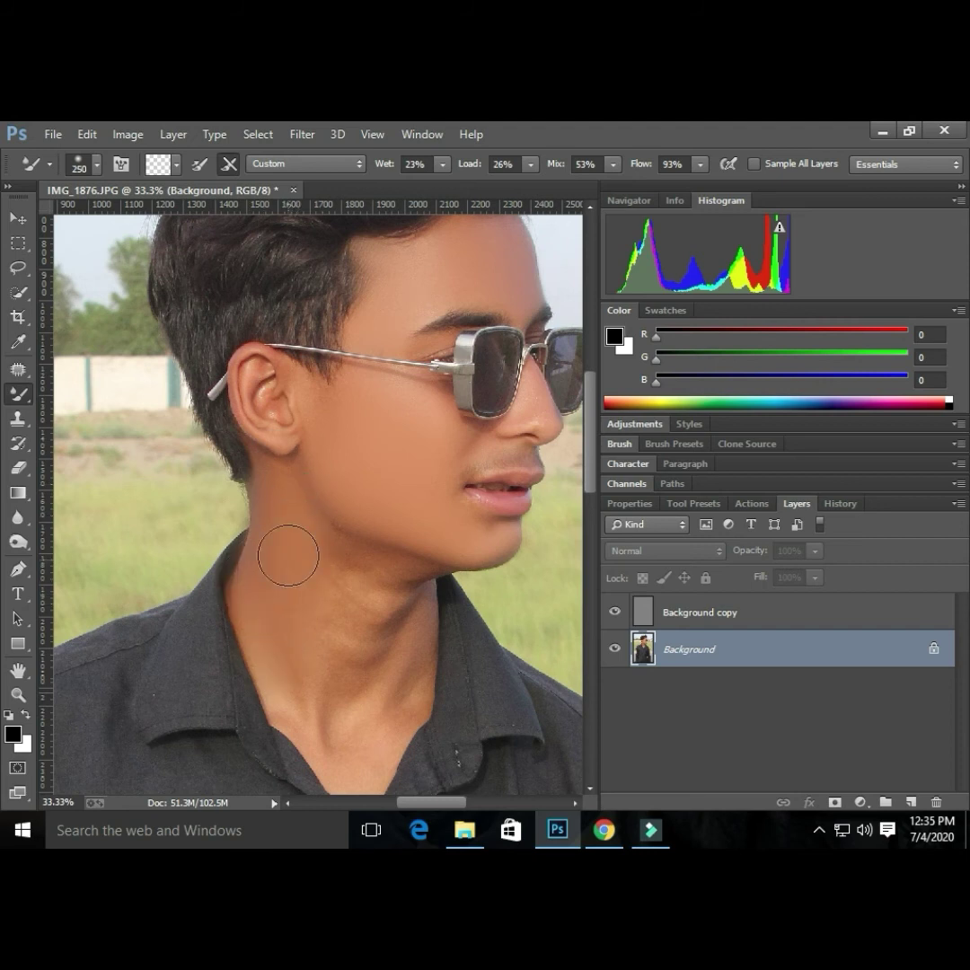
key(bracketleft)
key(bracketleft)
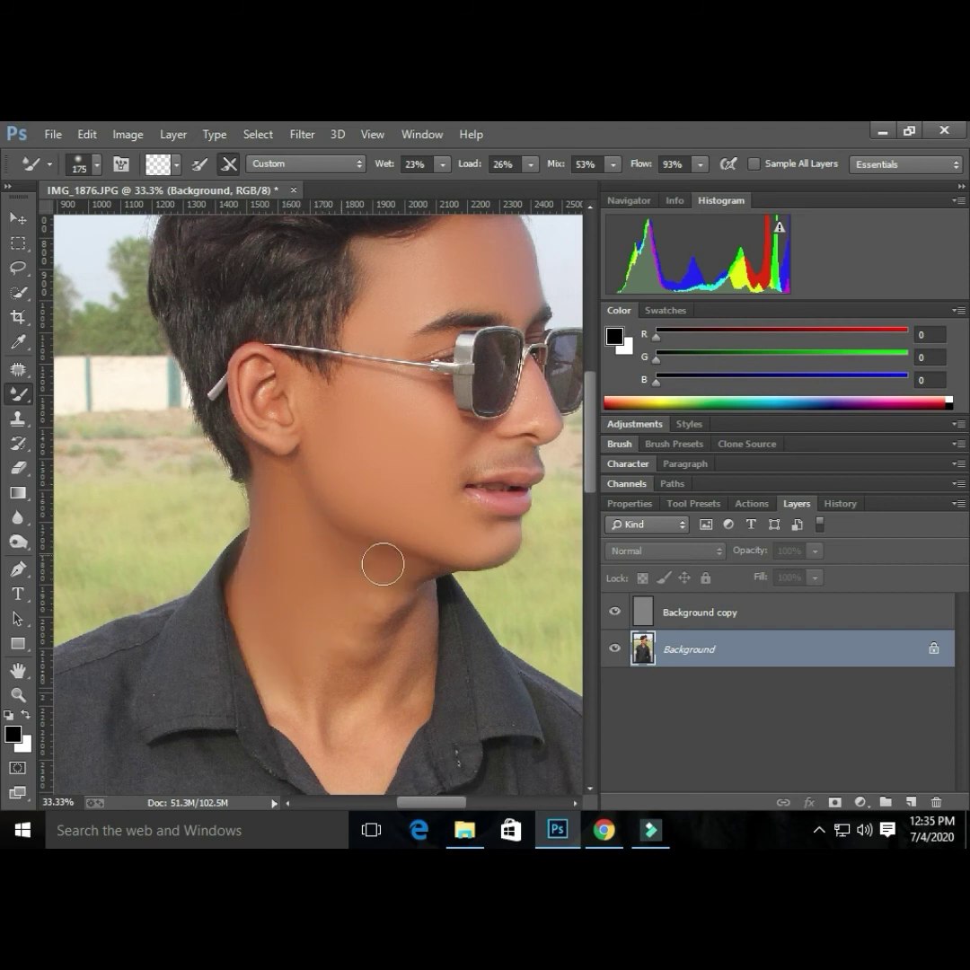
Blend the creases and shadows on the front of the neck with the Mixer Brush.
key(bracketleft)
key(bracketleft)
key(bracketright)
key(bracketright)
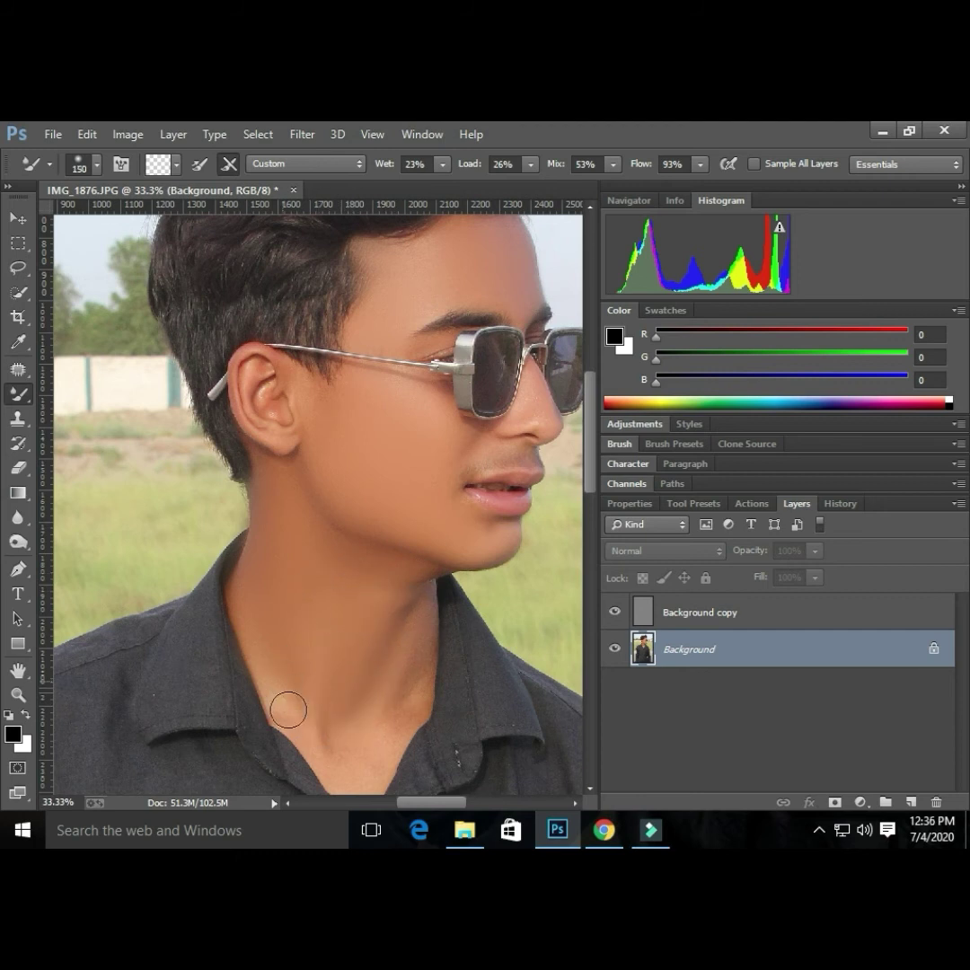
Smooth the base of the neck and the skin inside the open collar with the Mixer Brush.
scroll(419, 481, down, 3)
key(bracketleft)
key(bracketleft)
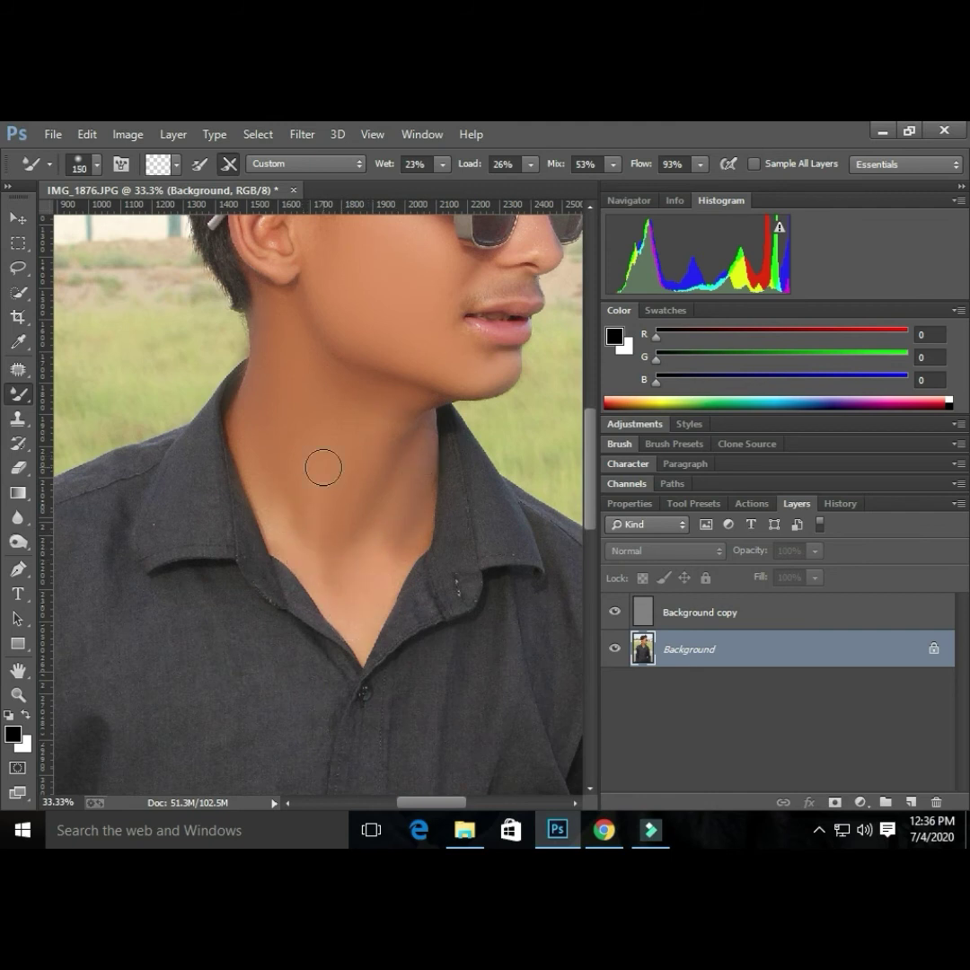
key(bracketright)
key(bracketright)
key(bracketleft)
Apply the Imagenomic Portraiture filter to the Background layer with the Smoothing: High preset, checking the face in the preview.
key(ctrl+minus)
key(ctrl+minus)
key(ctrl+minus)
key(ctrl+minus)
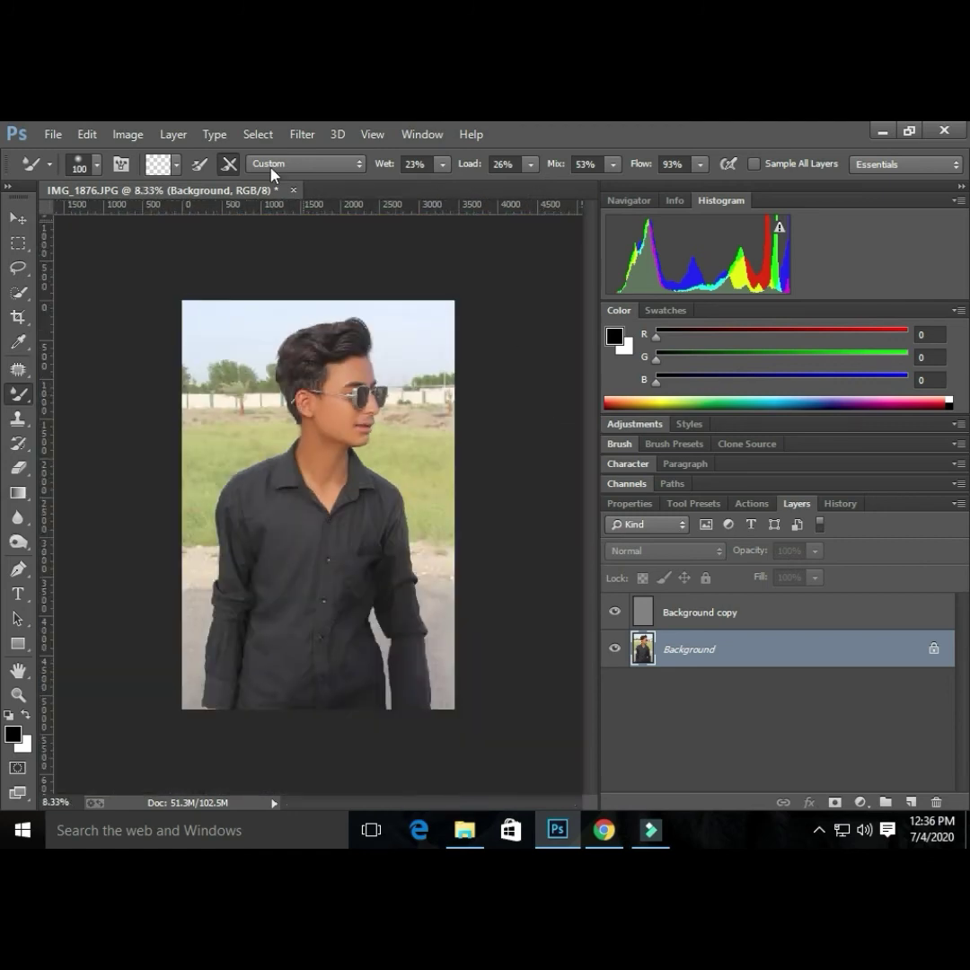
click(301, 133)
click(603, 604)
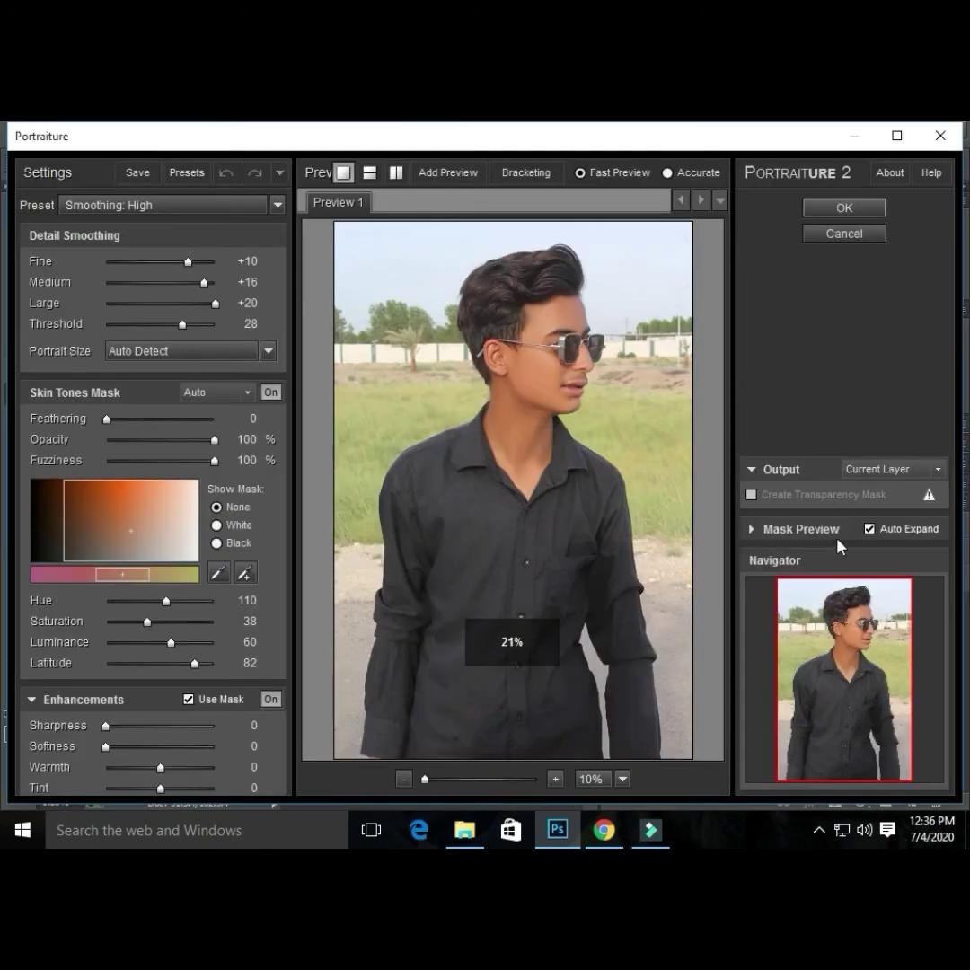
key(ctrl+plus)
key(ctrl+plus)
drag(833, 667, 857, 628)
key(ctrl+minus)
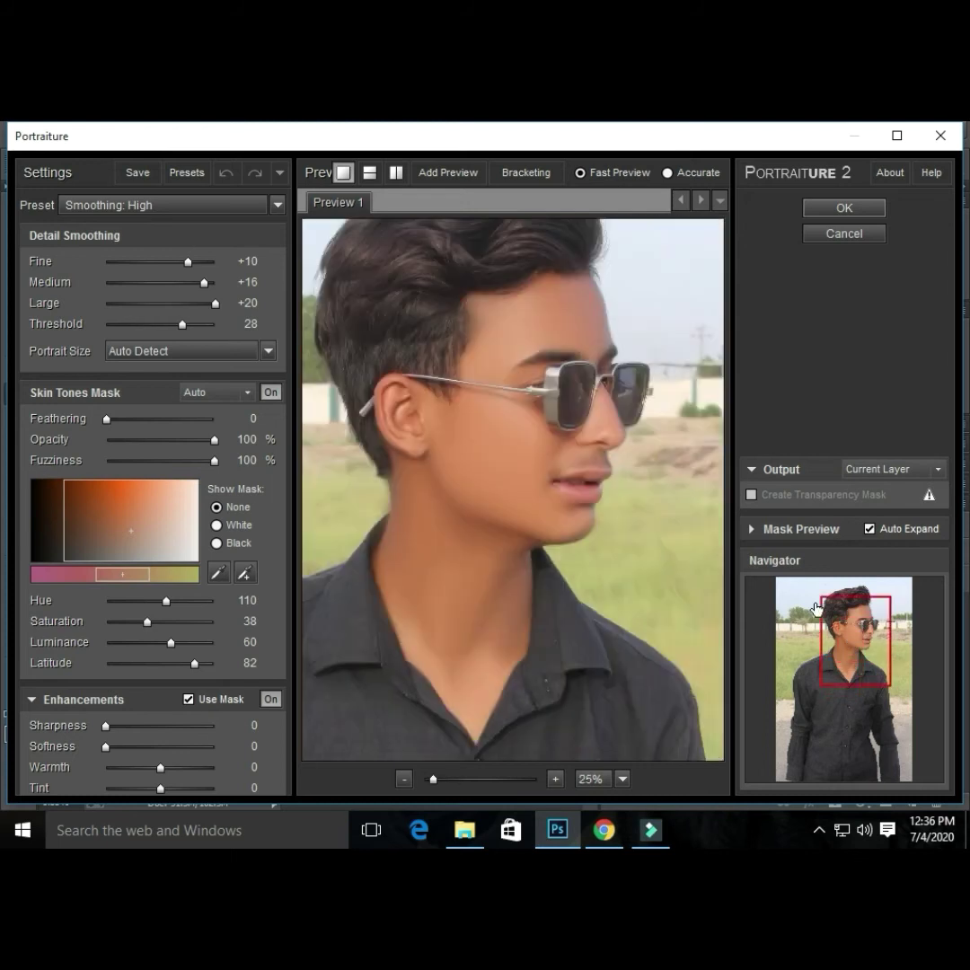
click(847, 210)
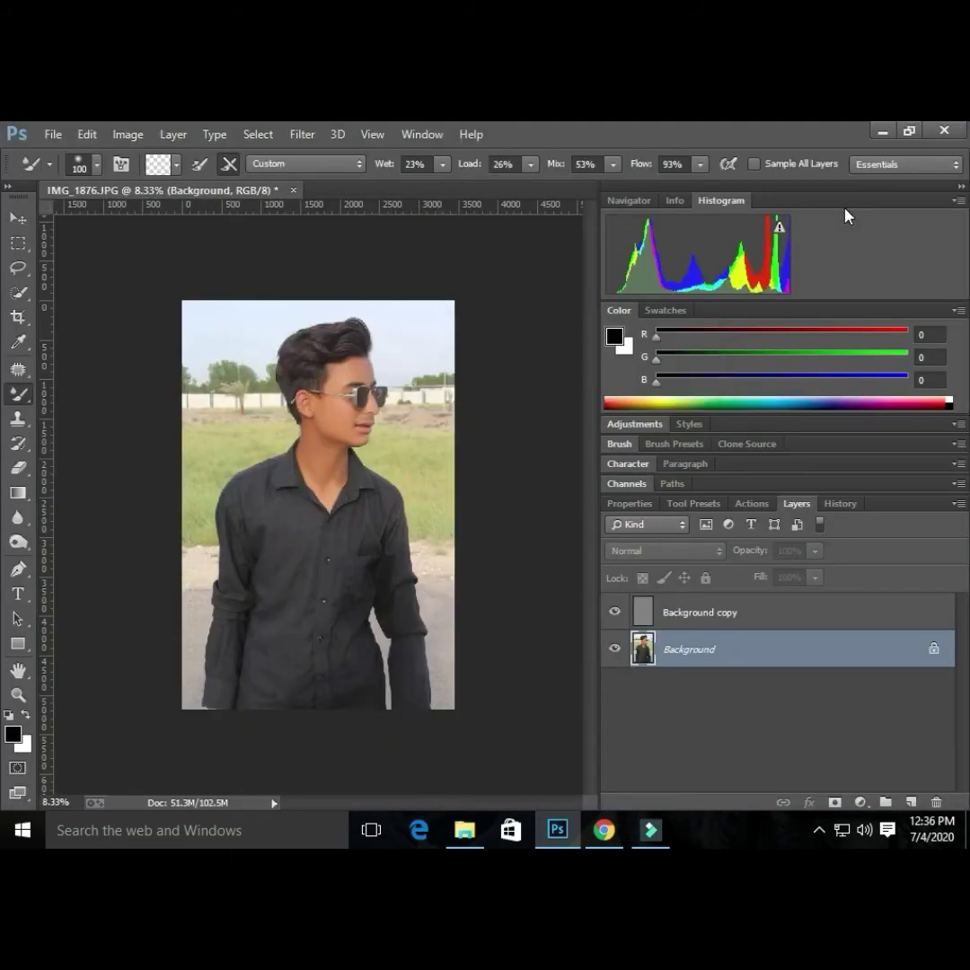
Open the Camera Raw filter on the Background layer and set Highlights and Whites to -100.
click(302, 134)
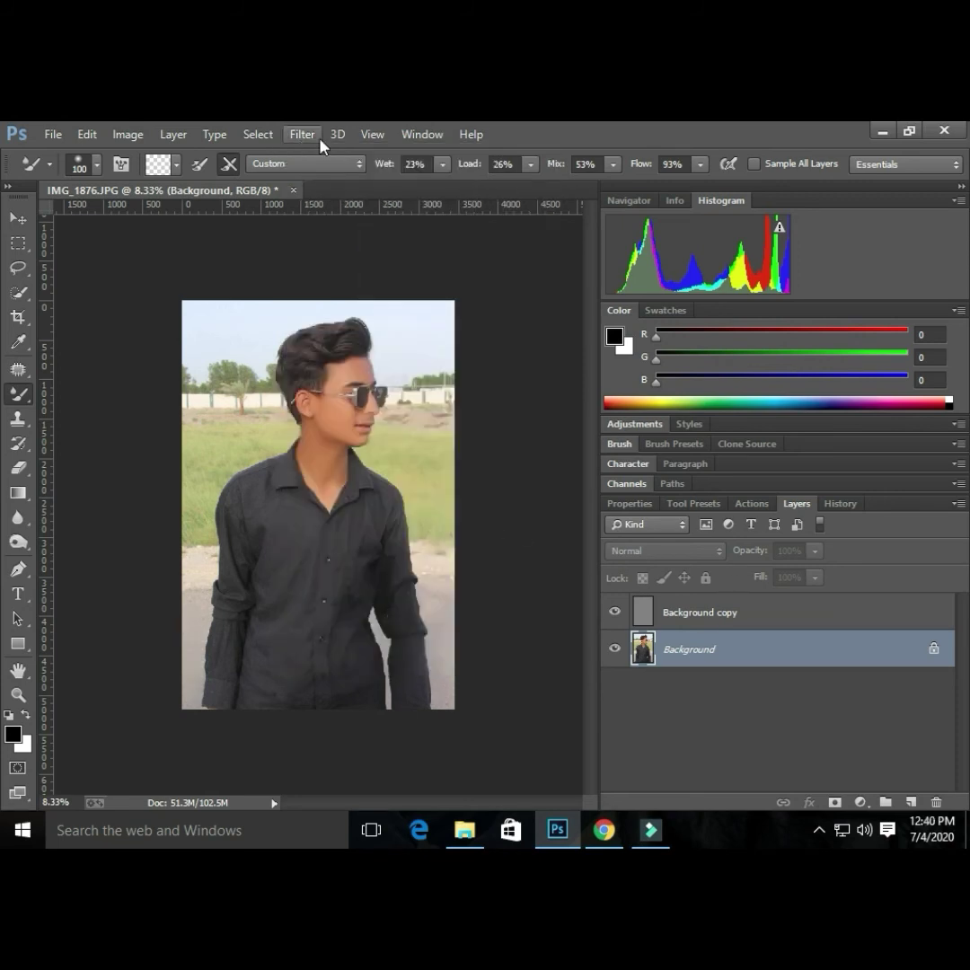
click(319, 143)
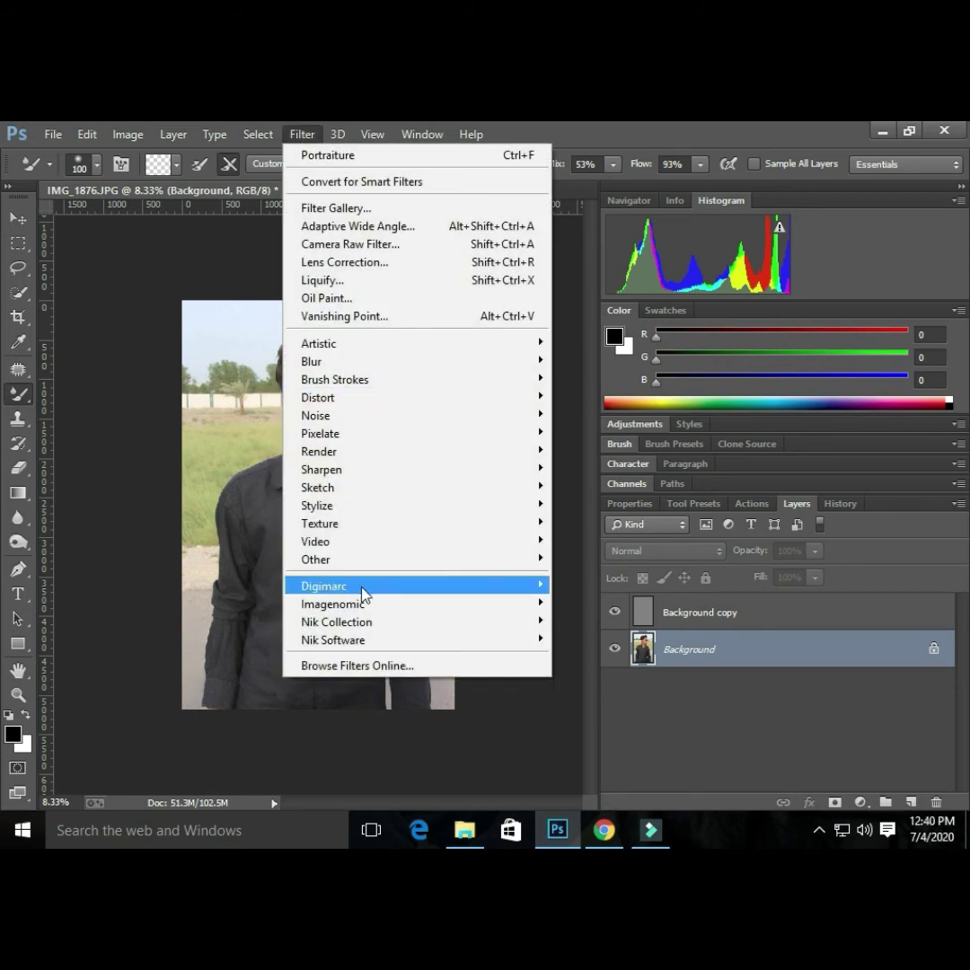
click(358, 266)
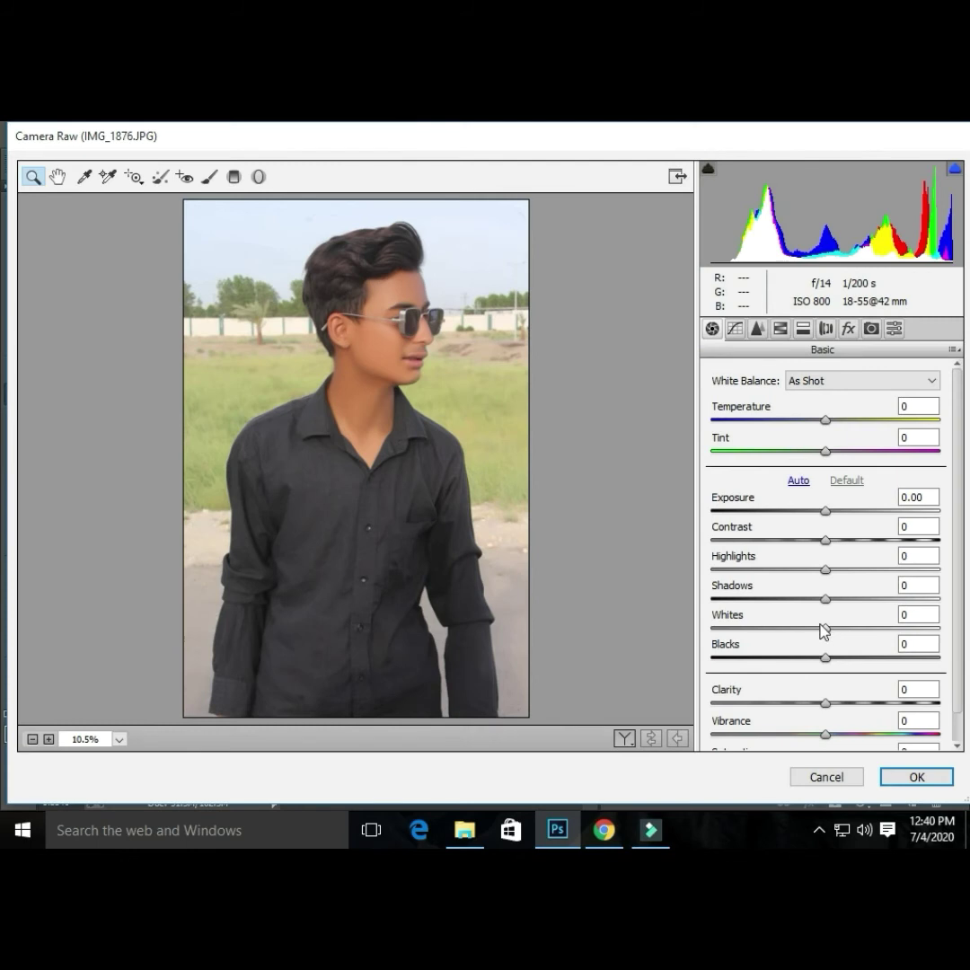
drag(750, 568, 647, 565)
drag(732, 616, 703, 640)
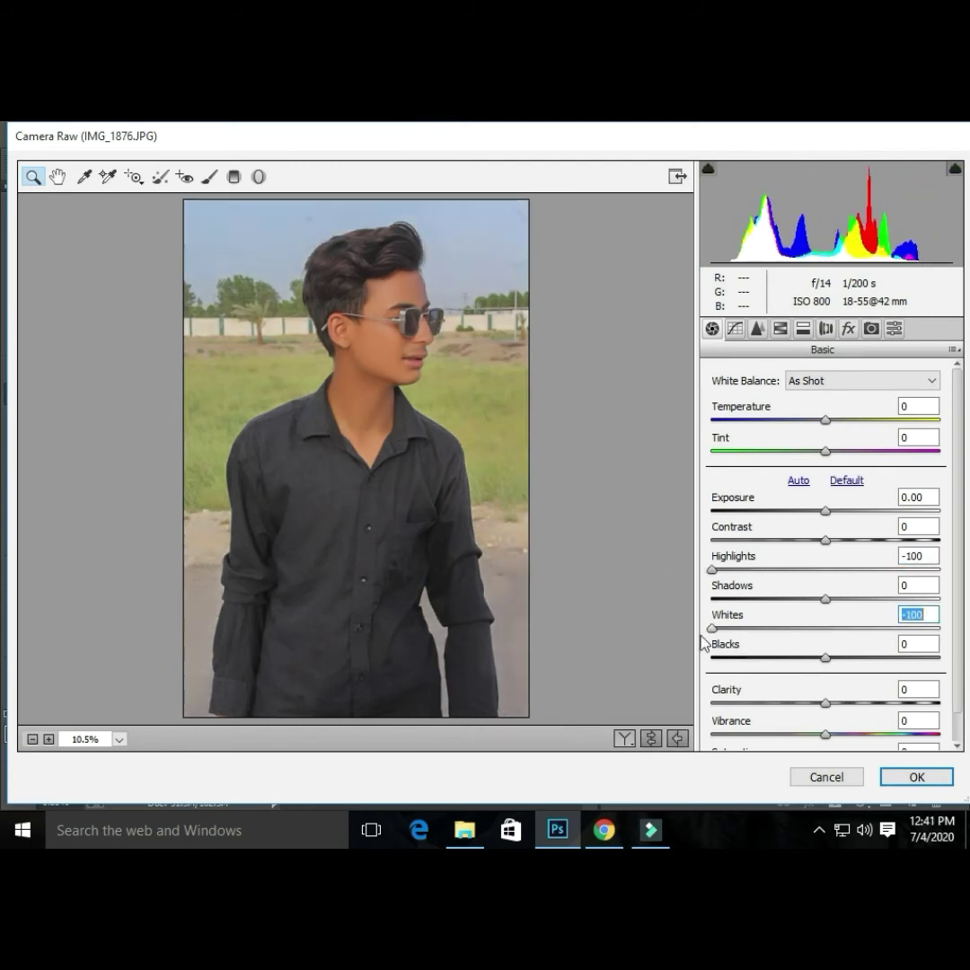
Set Shadows to +68, Blacks to -60 and Clarity to about +66 in the Camera Raw basic adjustments.
drag(913, 603, 889, 604)
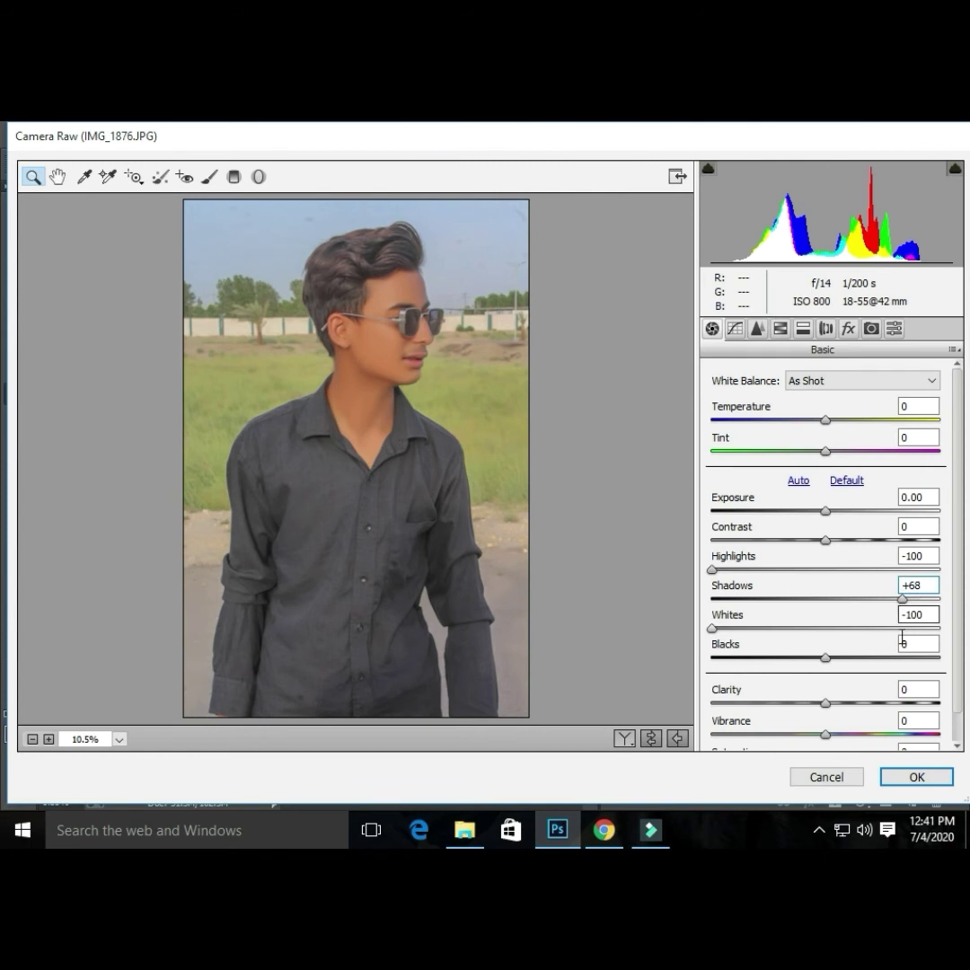
drag(825, 657, 759, 663)
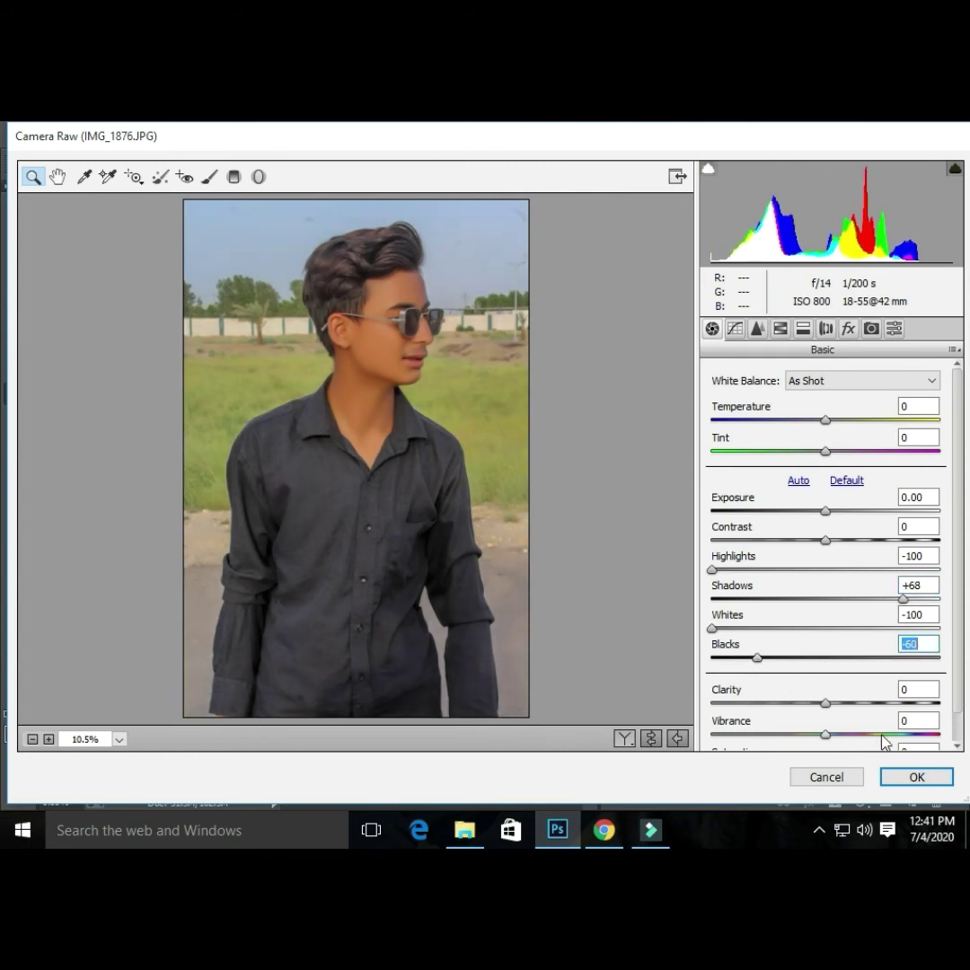
click(901, 703)
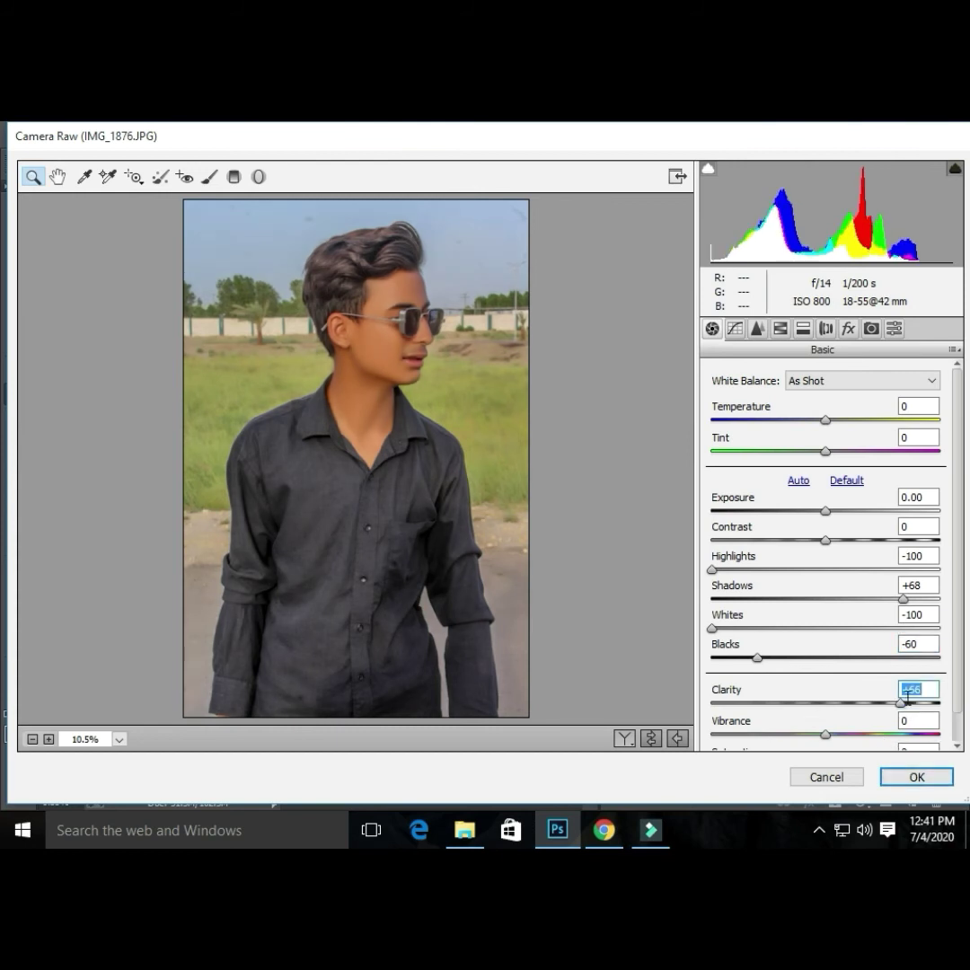
drag(900, 703, 902, 703)
Shift the HSL hues: Oranges to +18, Yellows to -57, Greens to -100 and Blues to +42.
click(779, 329)
drag(831, 494, 850, 504)
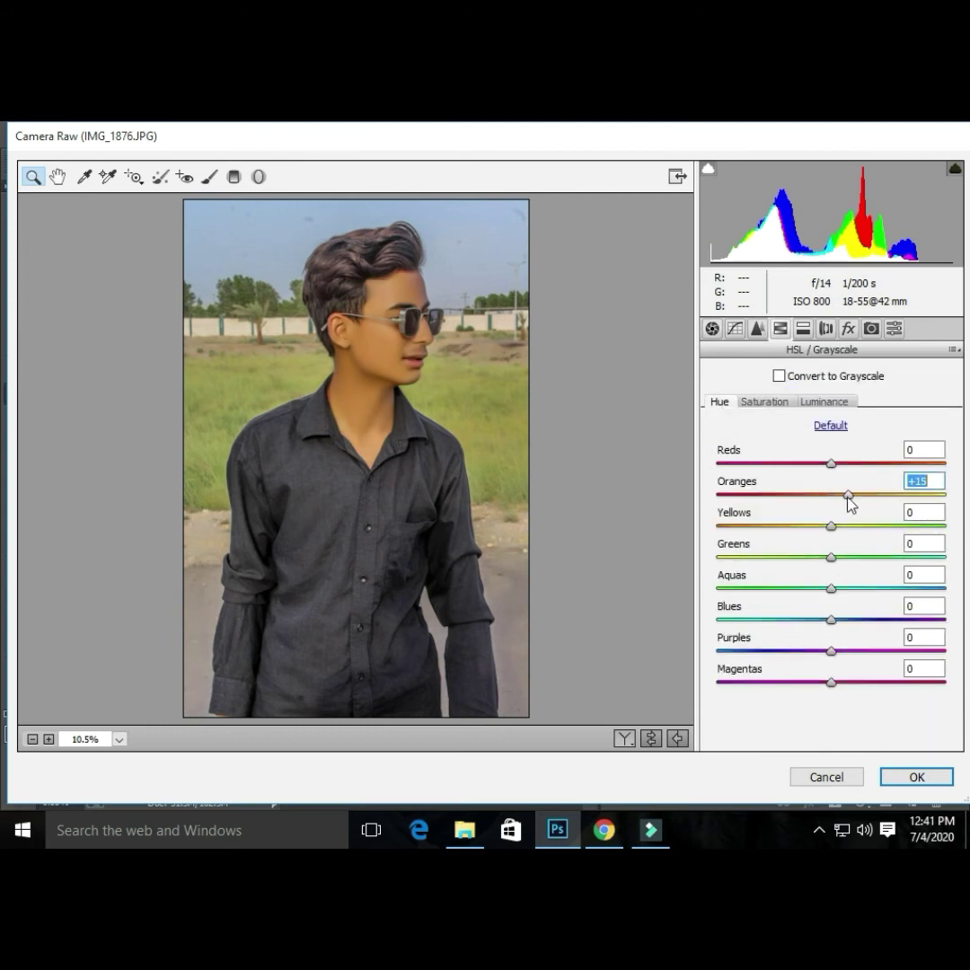
click(759, 526)
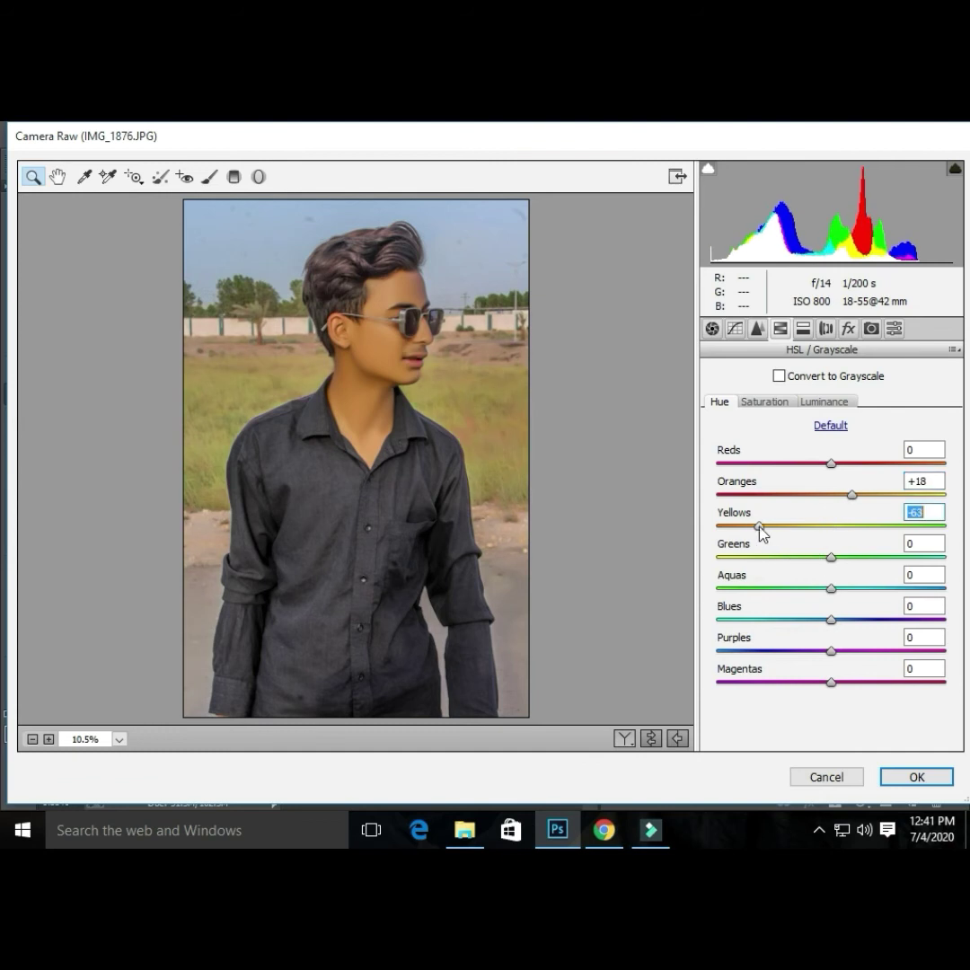
drag(765, 528, 693, 567)
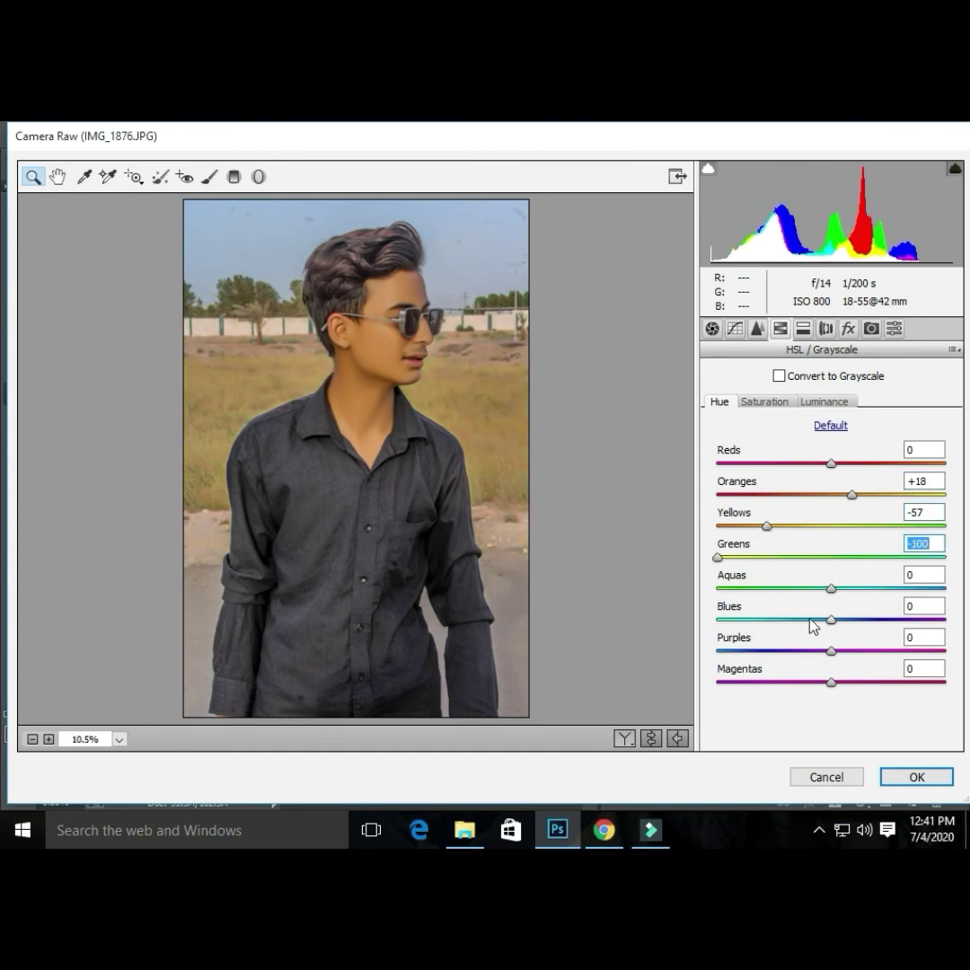
click(877, 620)
drag(884, 621, 880, 619)
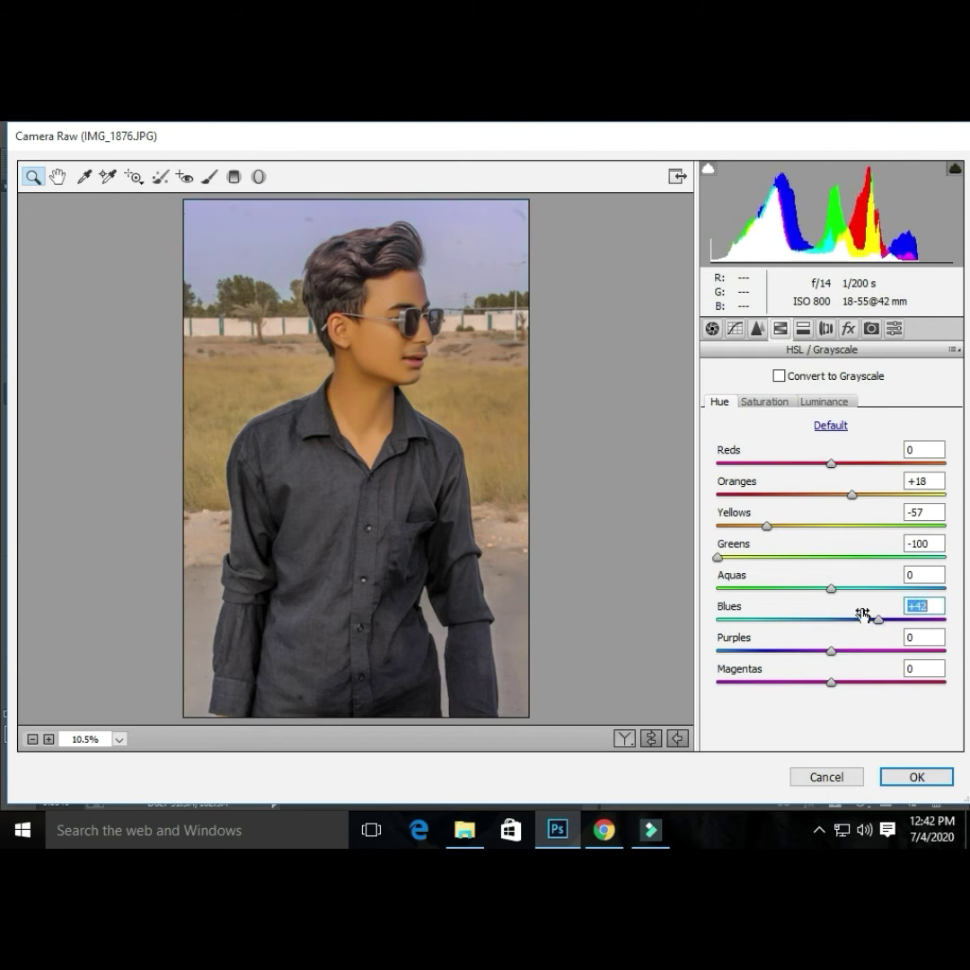
Set the HSL saturation of Reds to +36, Oranges to -60, Yellows, Greens and Aquas to -100, and Blues to -28.
click(765, 402)
click(837, 494)
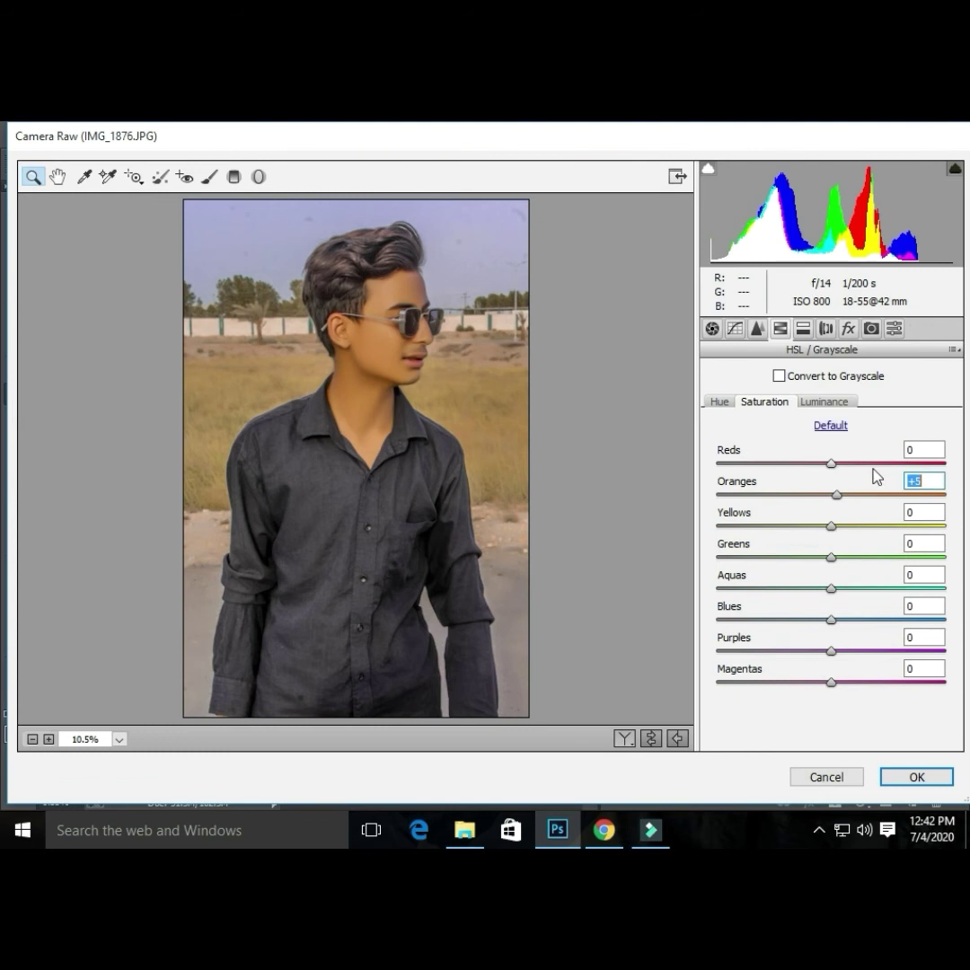
click(869, 464)
click(771, 494)
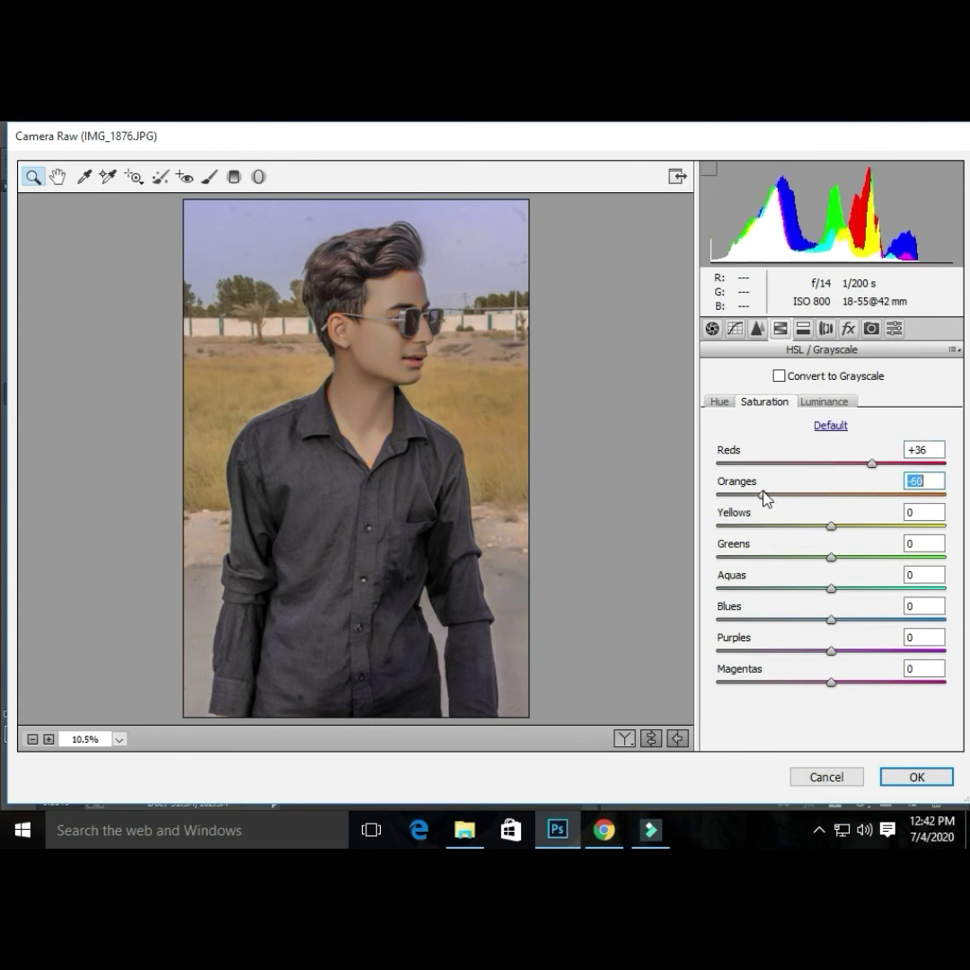
drag(766, 491, 682, 566)
drag(765, 590, 693, 593)
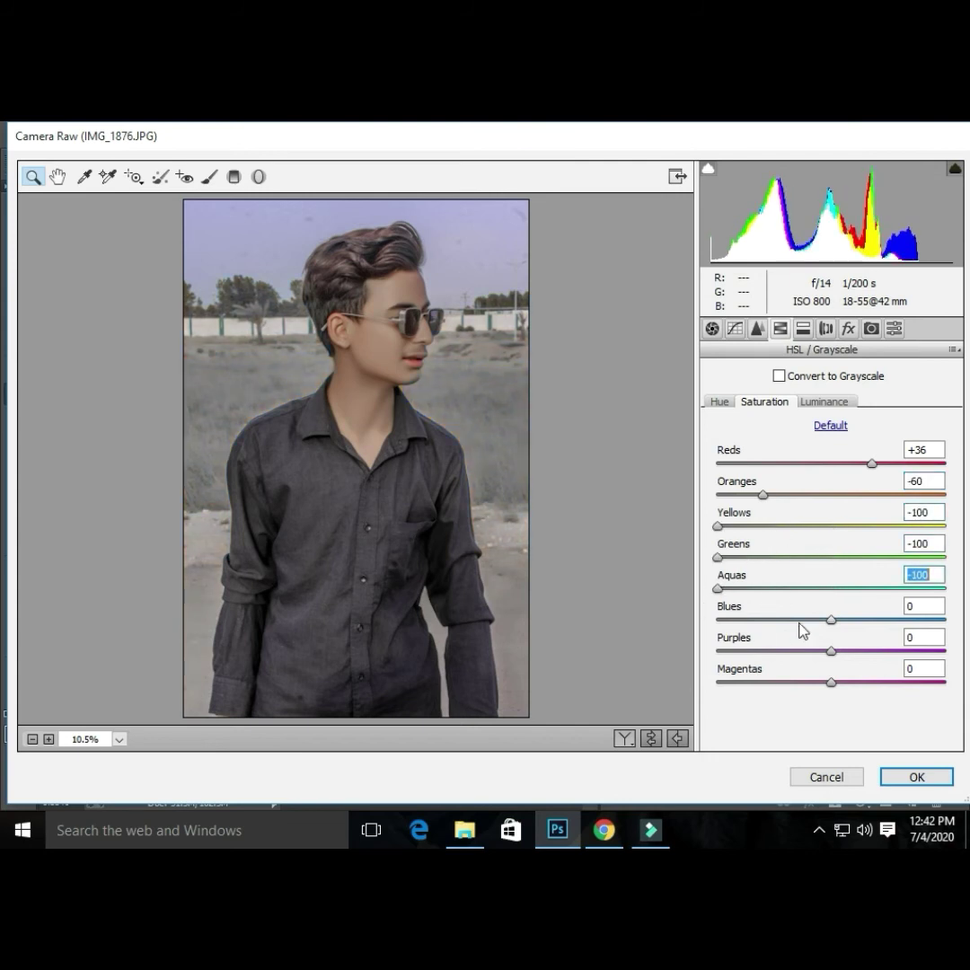
drag(779, 620, 799, 621)
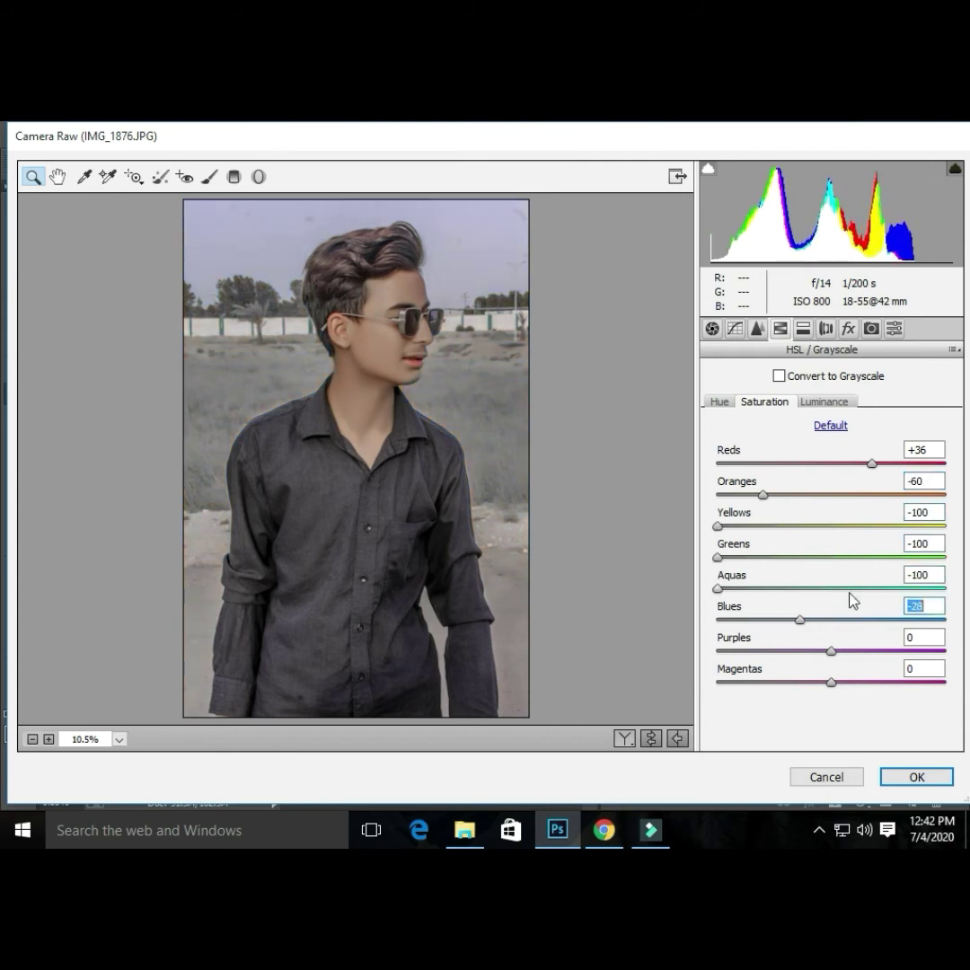
Raise the HSL luminance of Oranges to +23 and Yellows to about +25.
click(843, 398)
drag(863, 494, 855, 527)
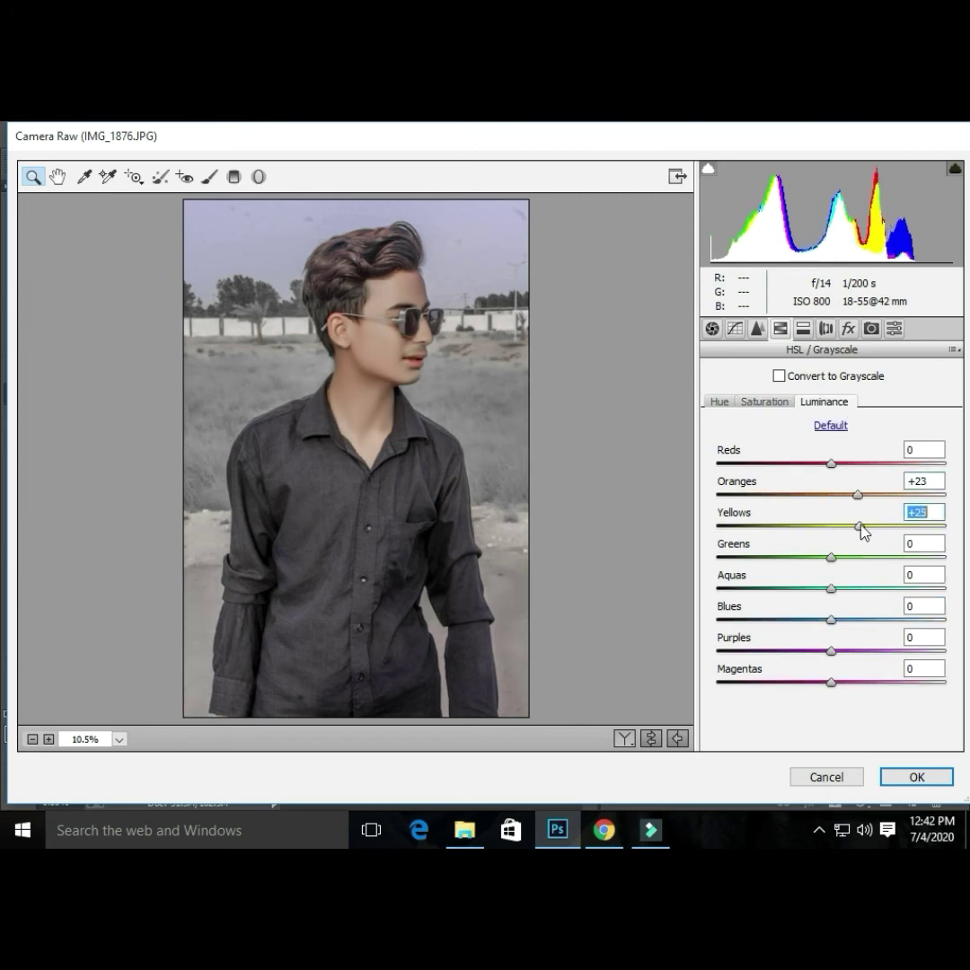
Tint the highlights with Split Toning, setting Hue to 204 and Saturation to 27.
click(803, 328)
click(844, 404)
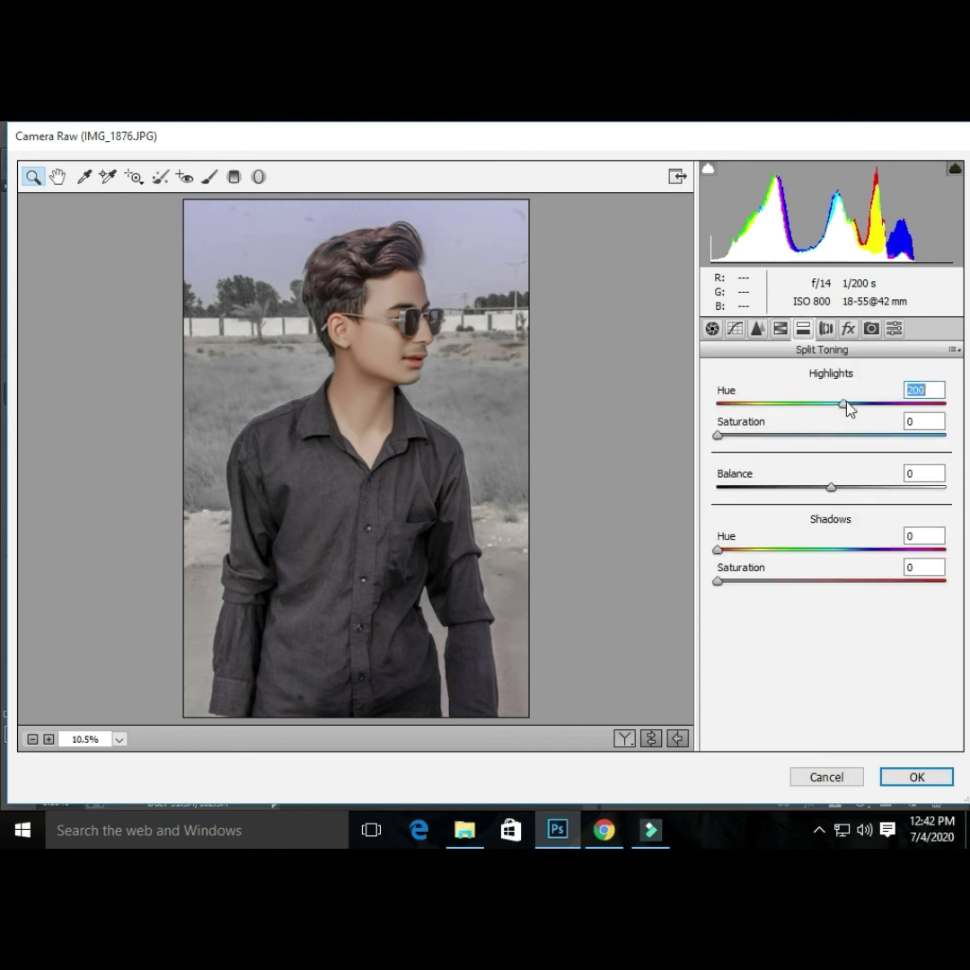
click(776, 435)
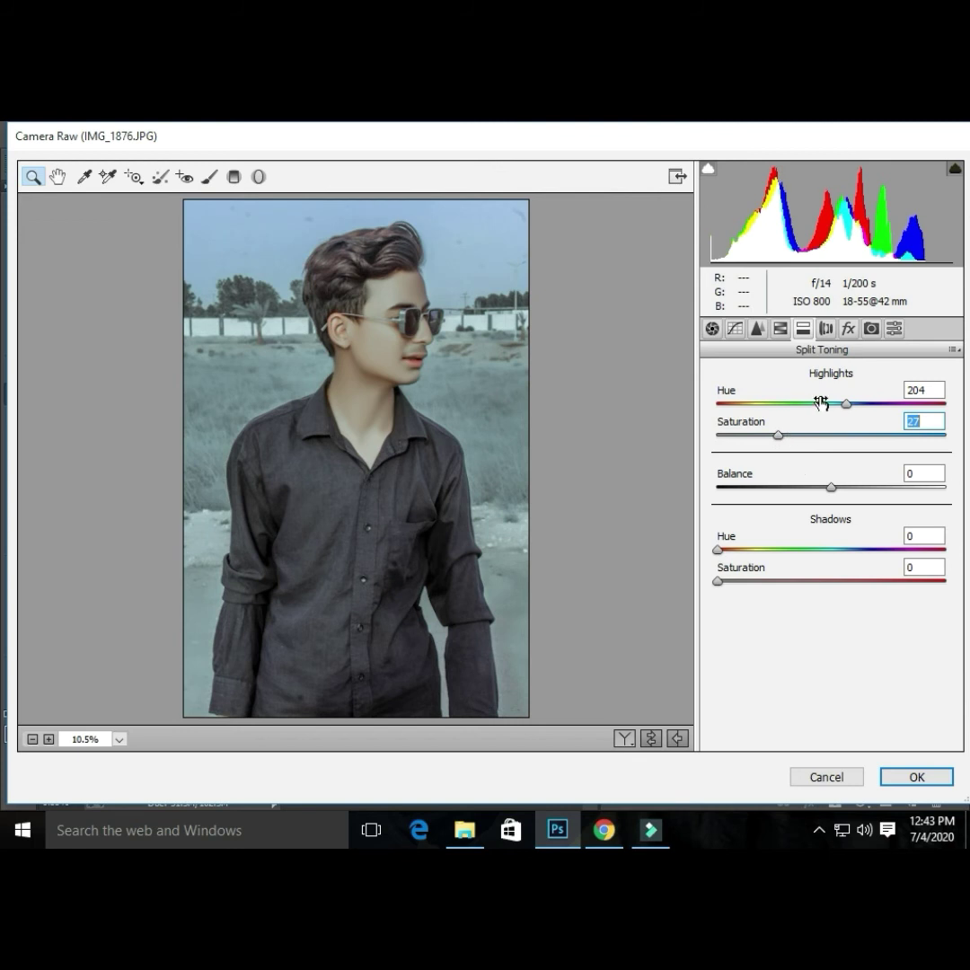
Add a dark post-crop vignette with Amount -30 in the Highlight Priority style.
click(849, 329)
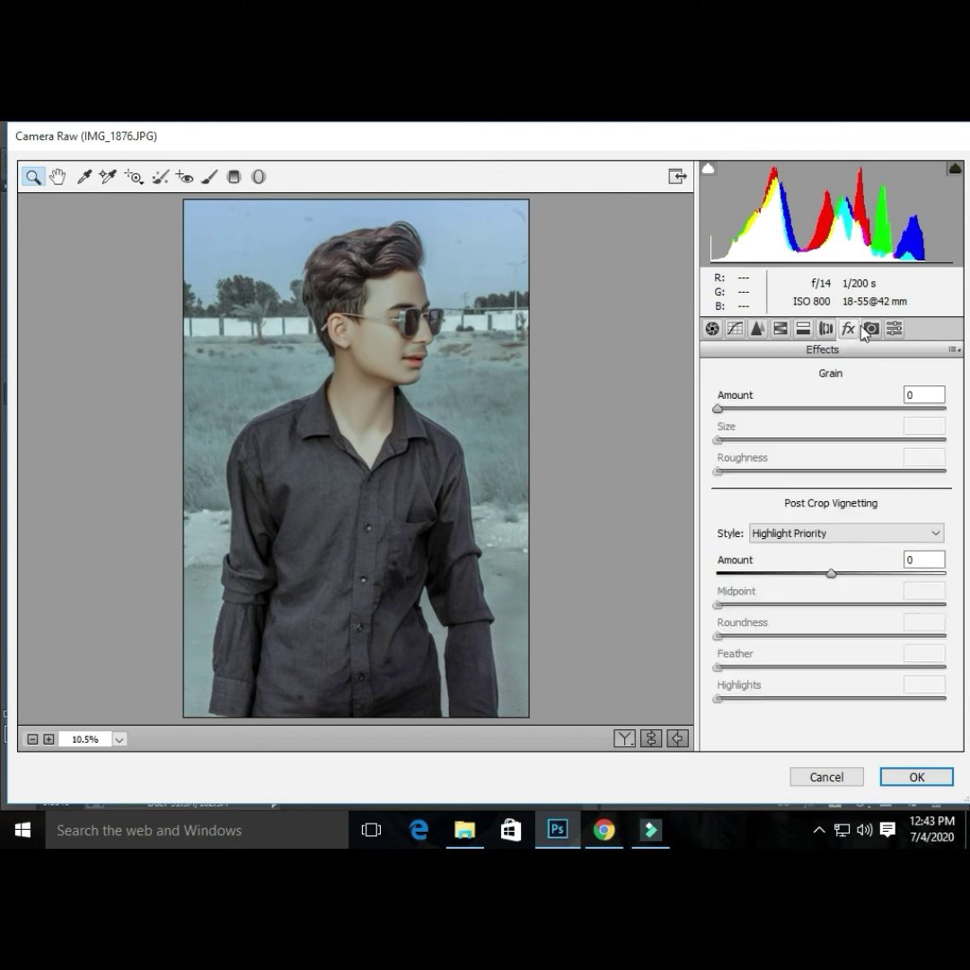
click(804, 573)
drag(803, 575, 796, 574)
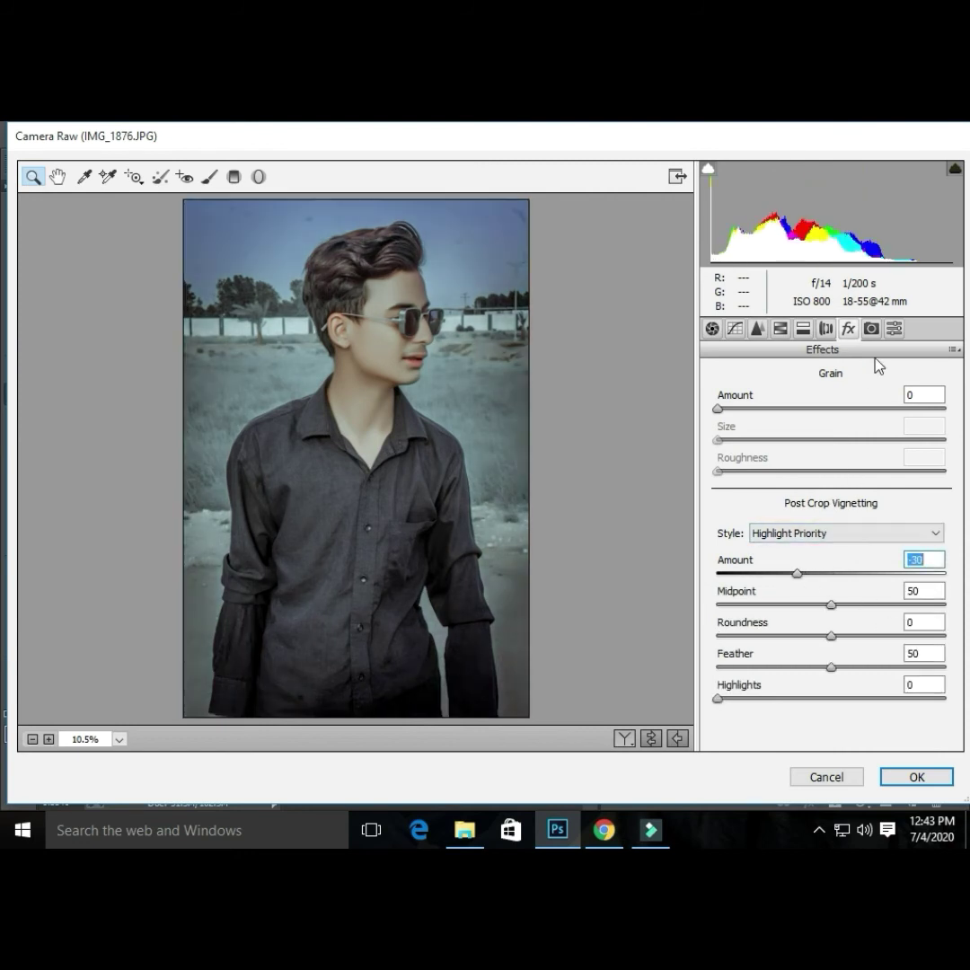
Calibrate the primaries: Red Saturation -44, Green Hue +44 and Saturation +100, Blue Hue -23 and Saturation +100.
click(871, 329)
click(786, 538)
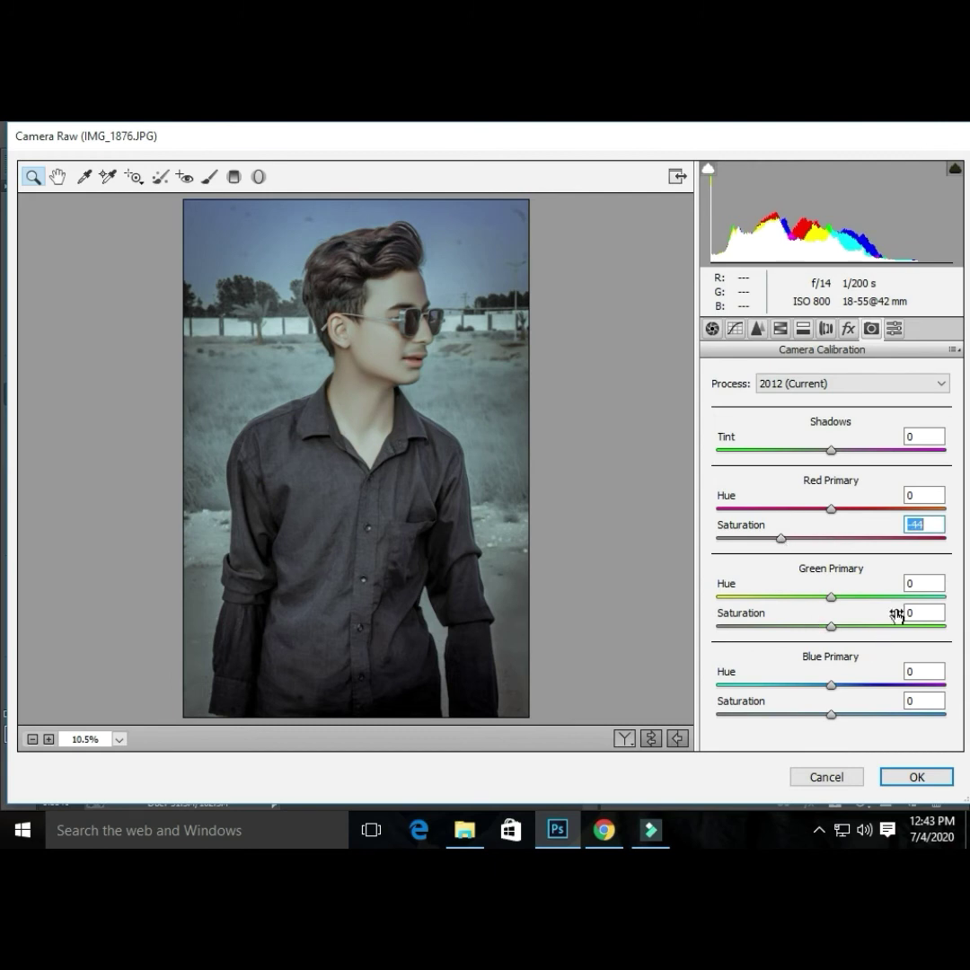
drag(895, 597, 882, 598)
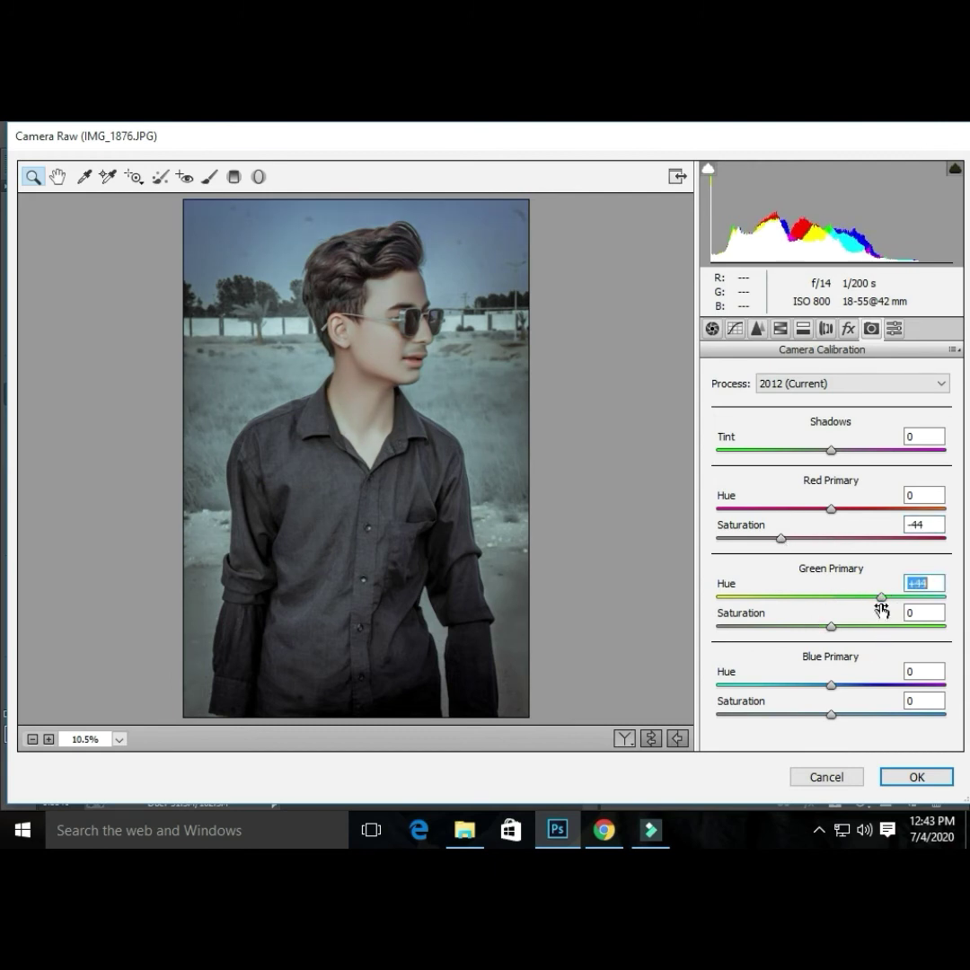
click(944, 626)
click(789, 686)
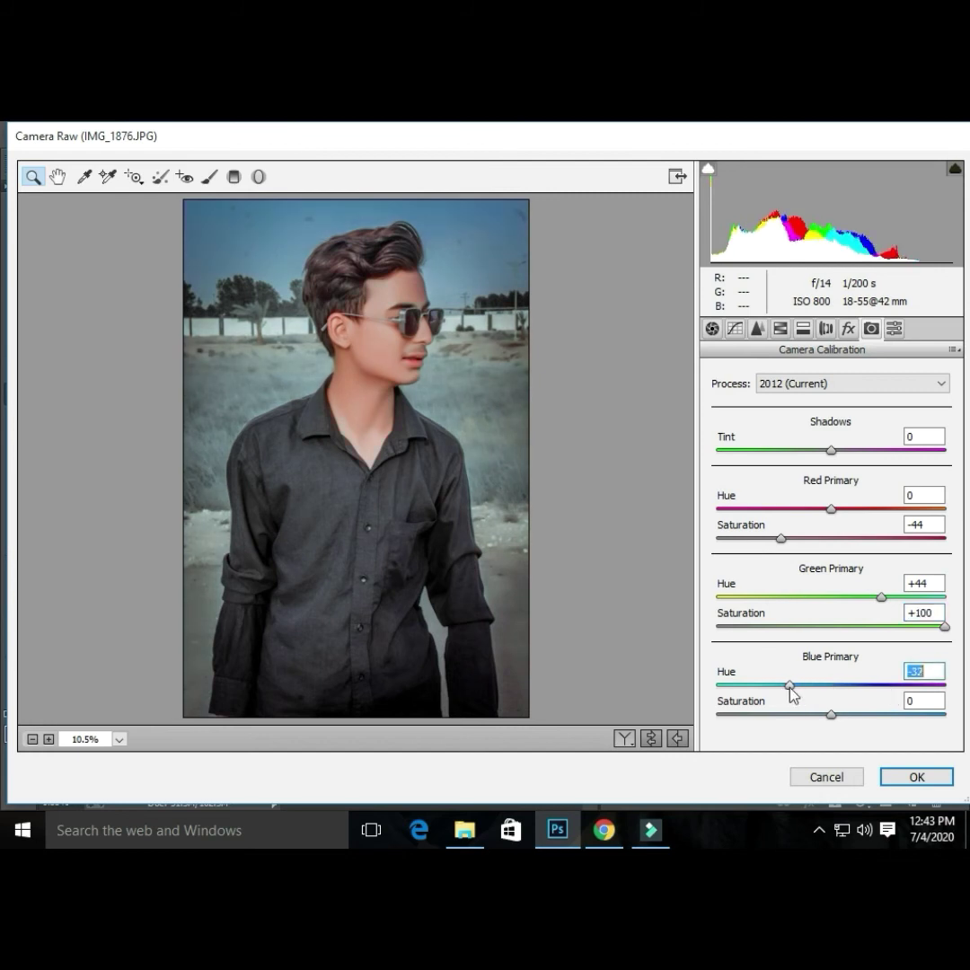
drag(790, 685, 805, 685)
click(945, 715)
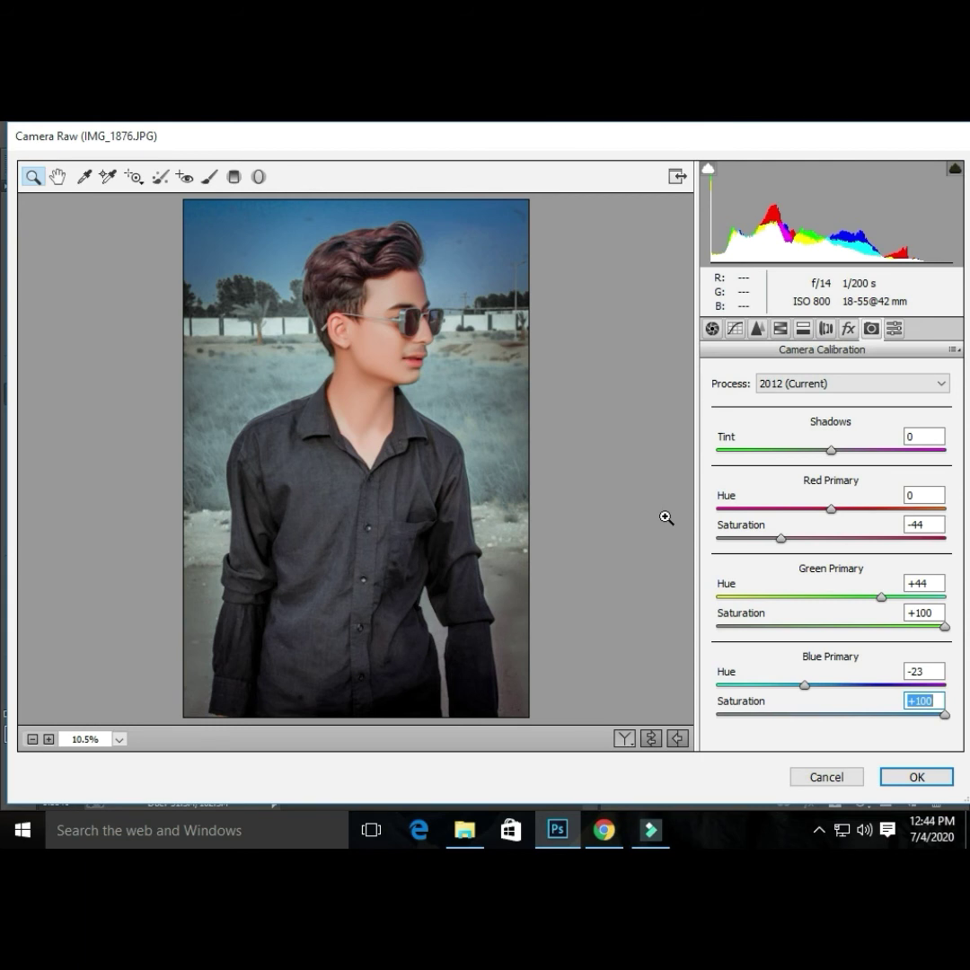
Raise the HSL luminance of Aquas and Blues to +38 each.
click(756, 330)
click(780, 328)
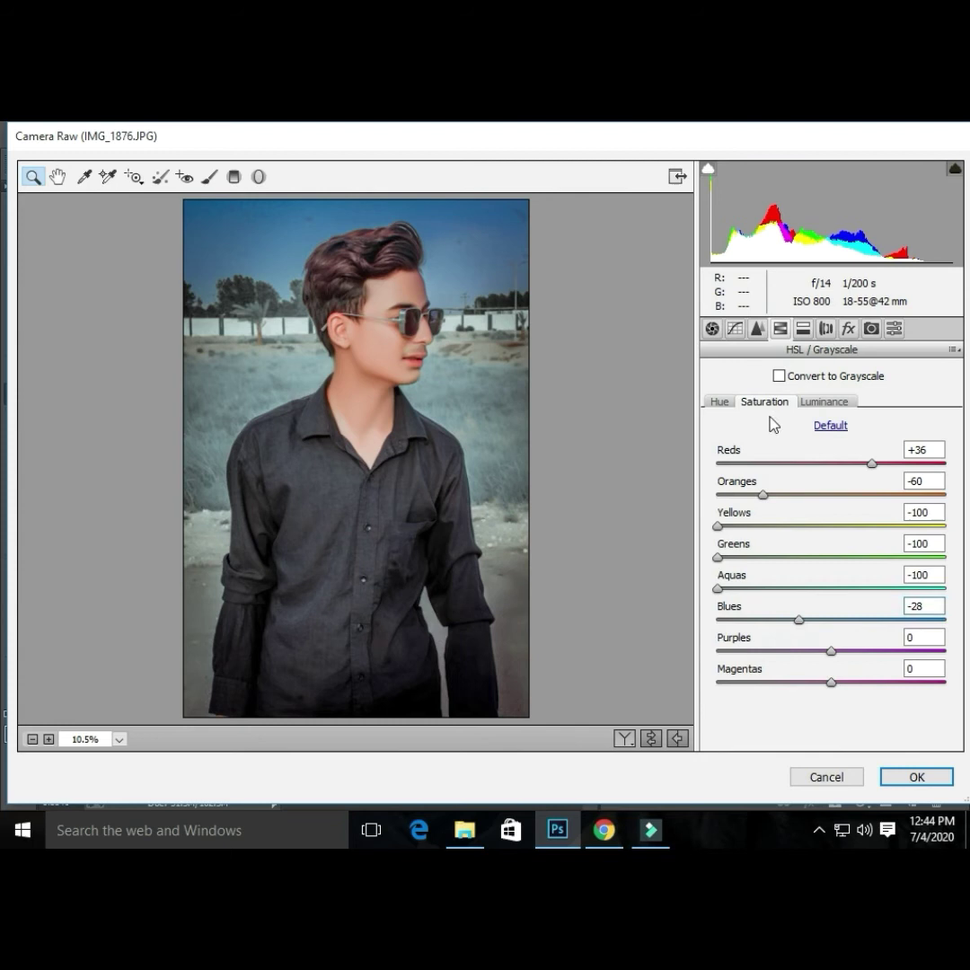
click(831, 403)
drag(832, 589, 874, 589)
drag(831, 620, 875, 620)
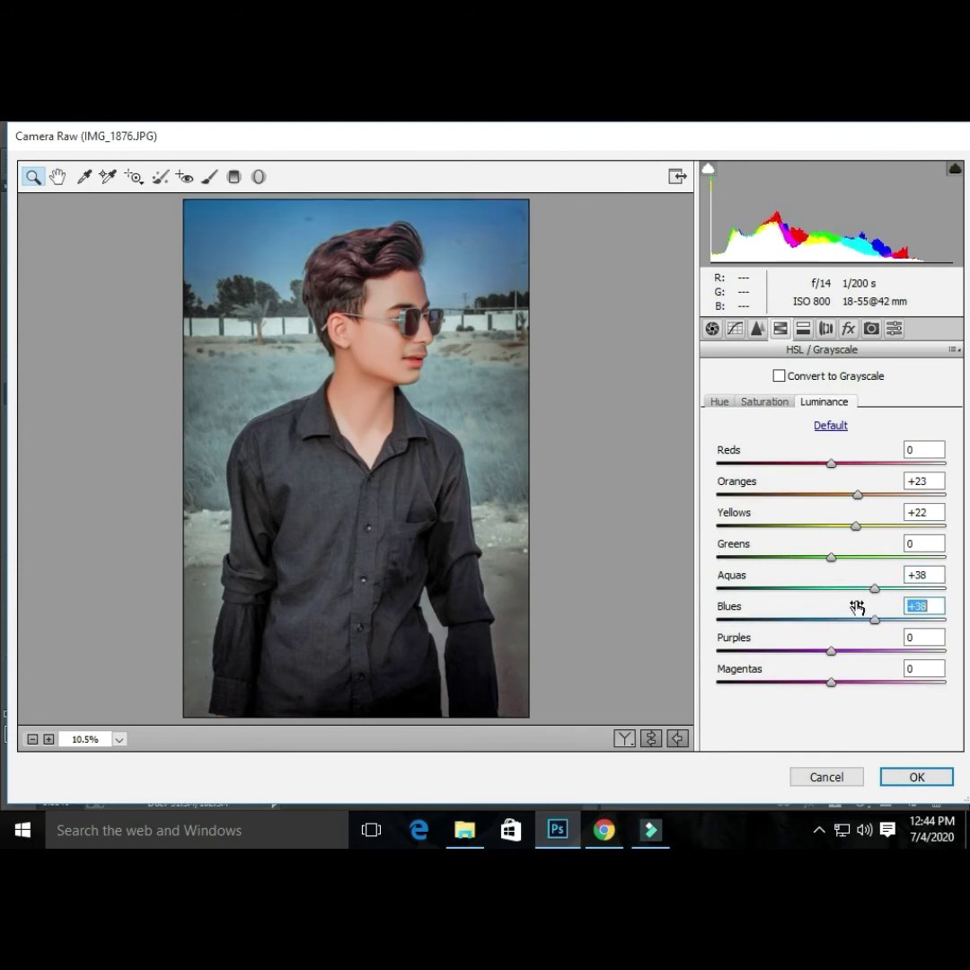
Lower the HSL saturation of Blues to -63 and apply the Camera Raw filter.
click(764, 401)
drag(798, 619, 759, 620)
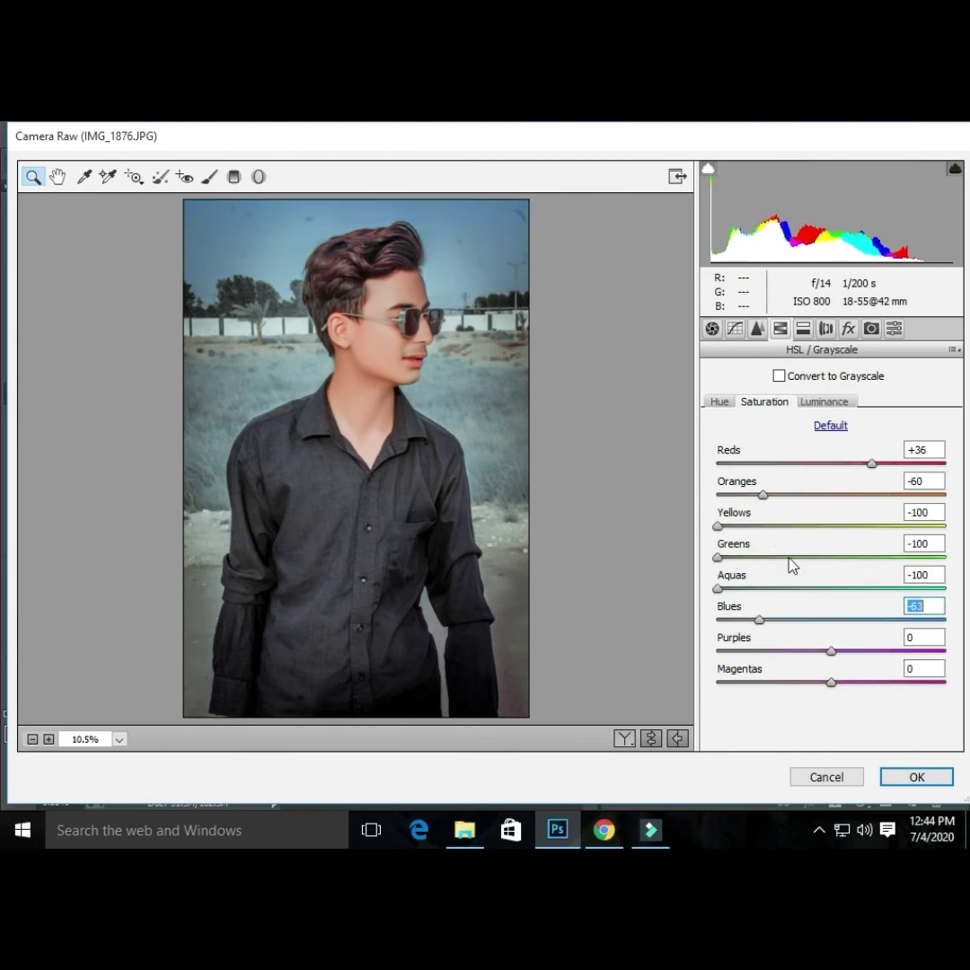
key(Return)
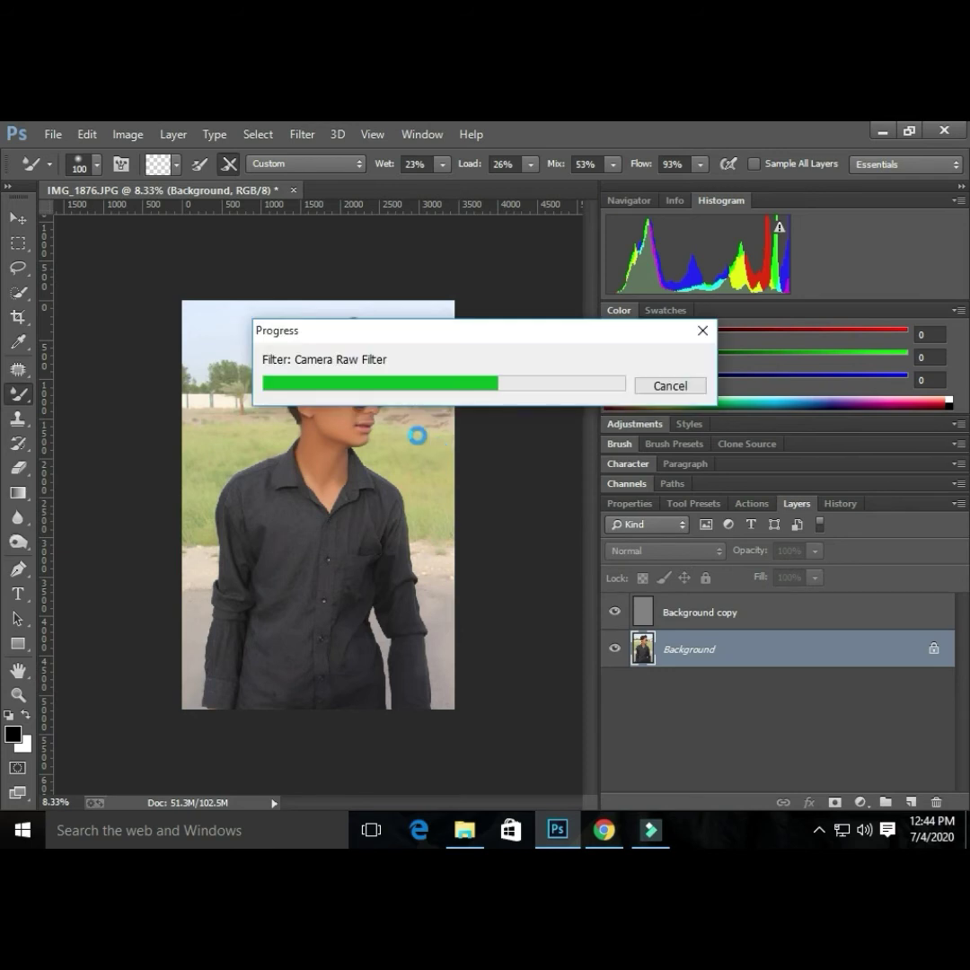
Crop the photo tighter around the subject, trimming the lower part and edges, after resetting the first crop frame.
click(17, 316)
drag(187, 707, 191, 674)
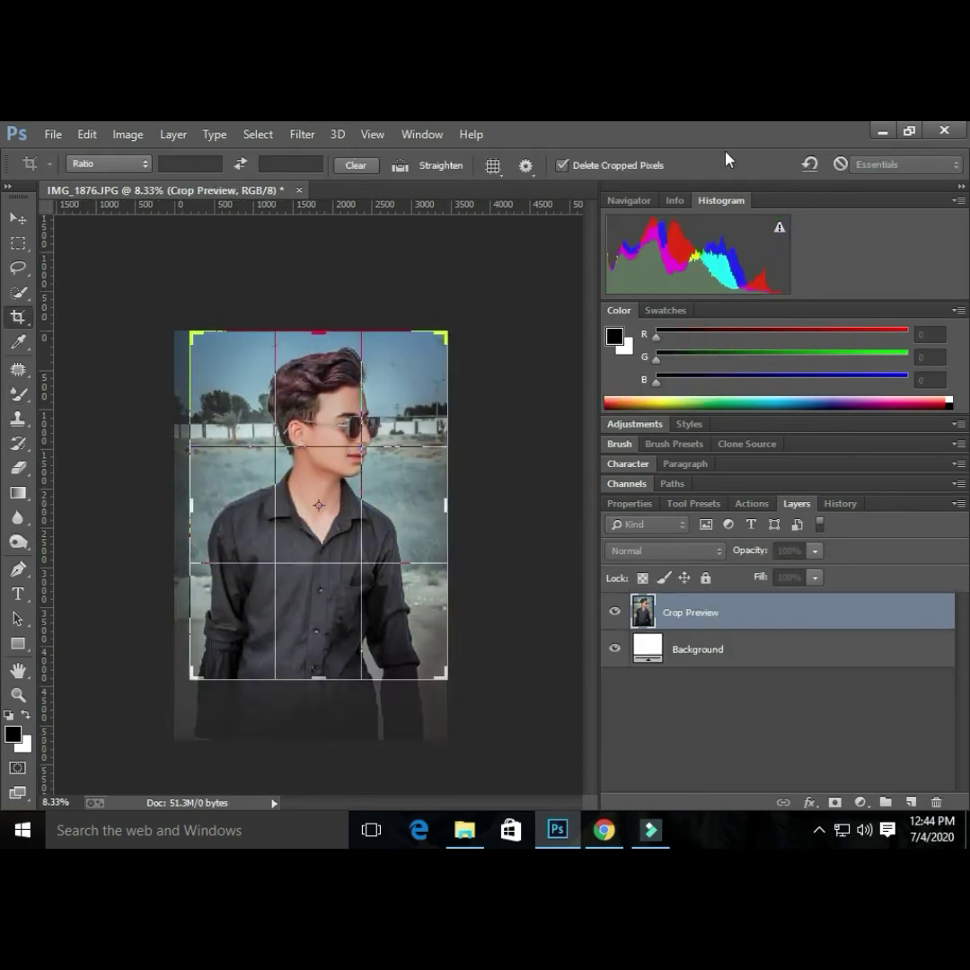
click(816, 167)
drag(185, 708, 191, 671)
mouse_move(444, 338)
mouse_down()
mouse_move(431, 353)
mouse_move(440, 346)
mouse_up()
key(g)
click(413, 398)
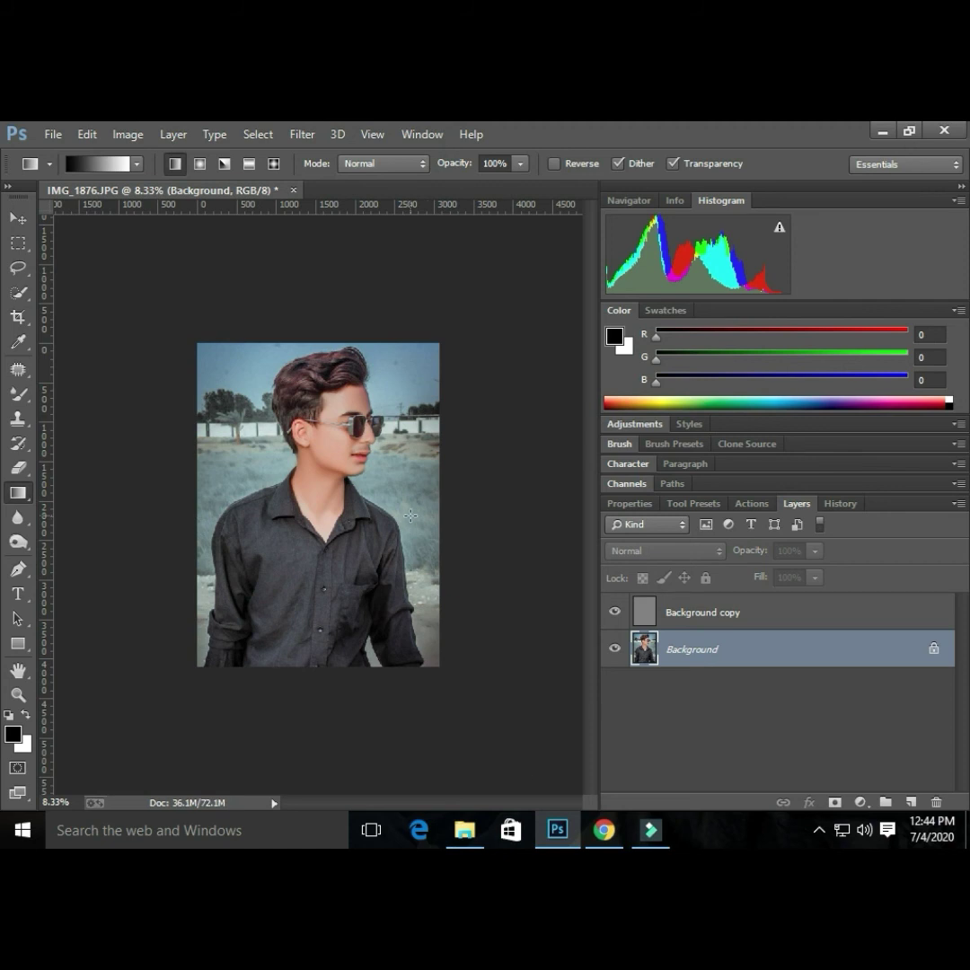
Open Liquify on the Background layer, enlarge the Forward Warp brush and push the top of the hair upward.
click(19, 394)
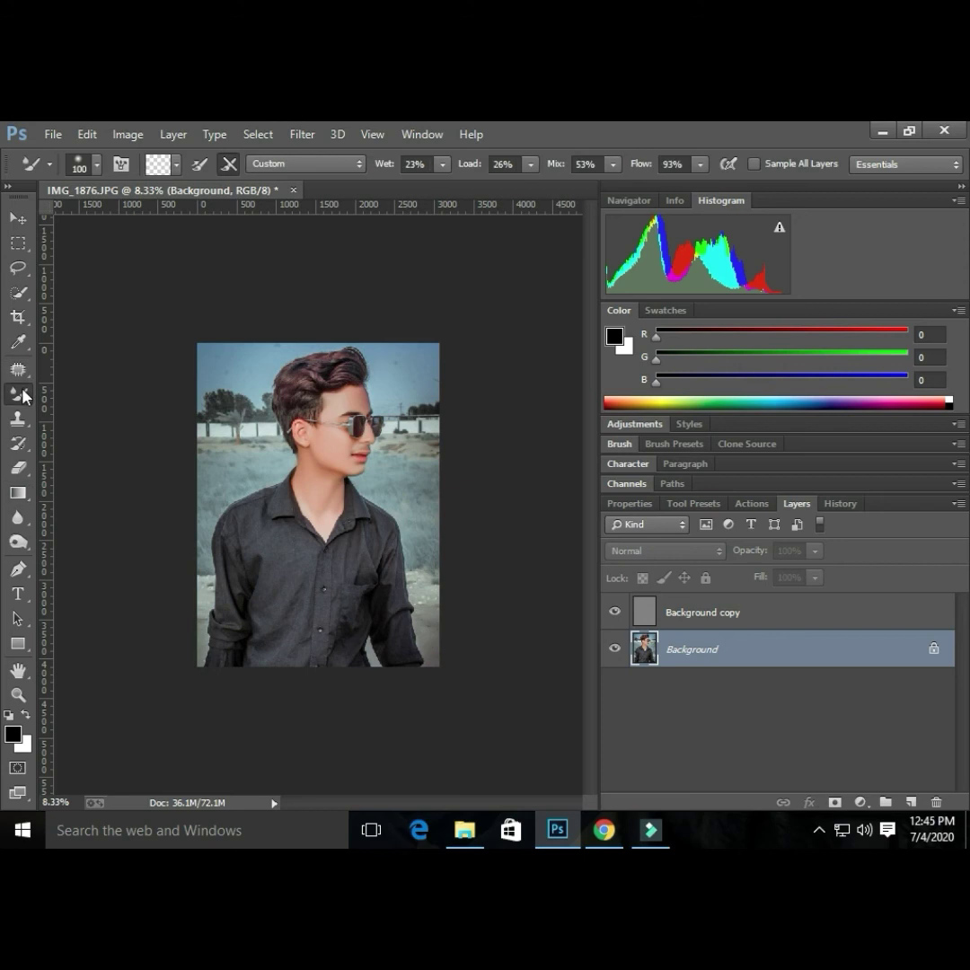
key(shift+ctrl+x)
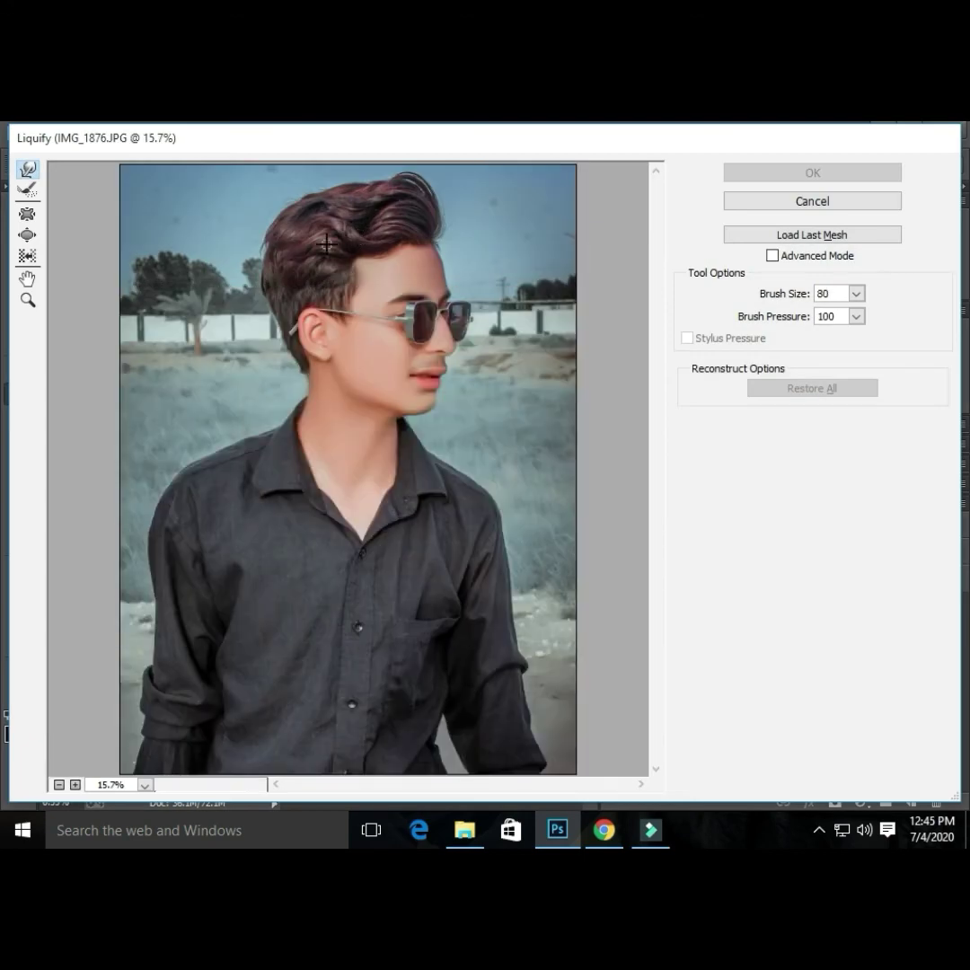
key(bracketright)
key(bracketright)
key(bracketright)
key(bracketright)
key(bracketright)
key(bracketright)
key(bracketright)
key(bracketright)
key(bracketright)
key(bracketright)
key(bracketright)
key(bracketright)
key(bracketright)
key(bracketright)
key(bracketleft)
key(bracketleft)
key(bracketleft)
key(bracketleft)
key(bracketright)
key(bracketright)
key(bracketright)
mouse_move(365, 201)
mouse_down()
mouse_move(369, 183)
mouse_move(375, 197)
mouse_up()
Add volume to the crown and back of the hair with Forward Warp brush sizes up to 700, and apply Liquify.
key(bracketleft)
key(bracketleft)
key(bracketleft)
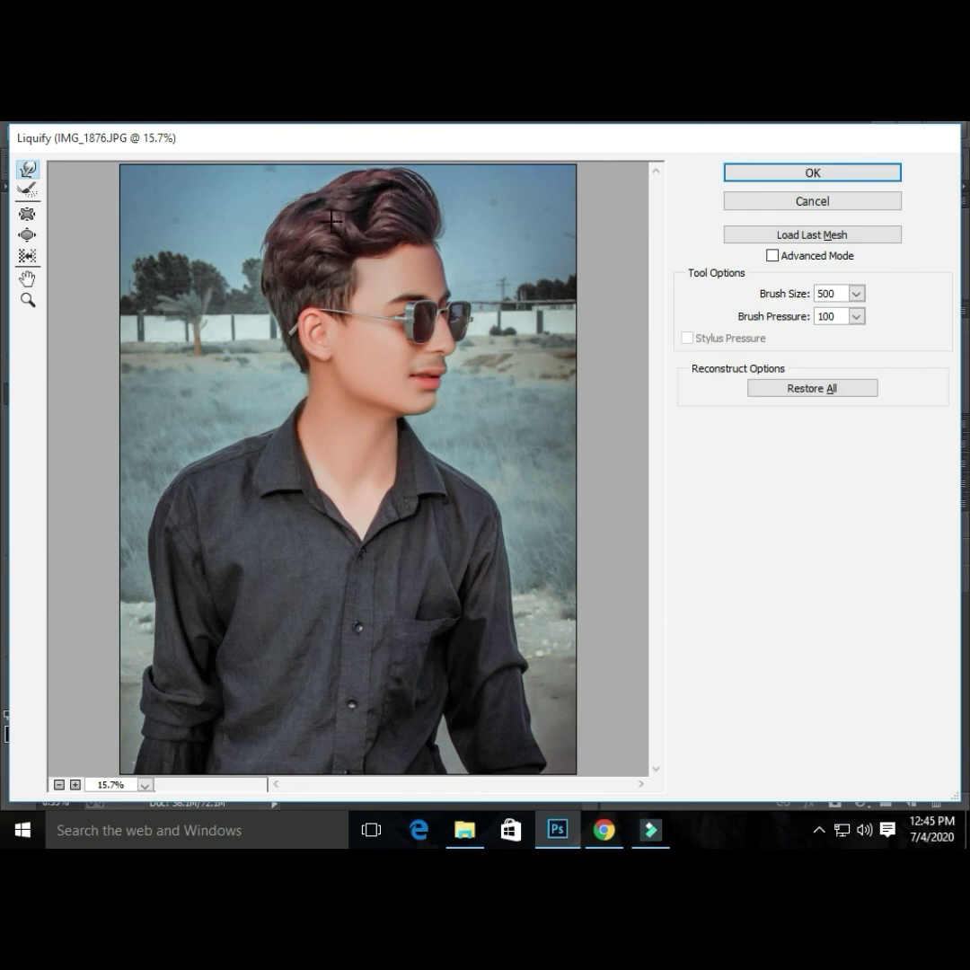
key(bracketleft)
key(bracketleft)
key(bracketleft)
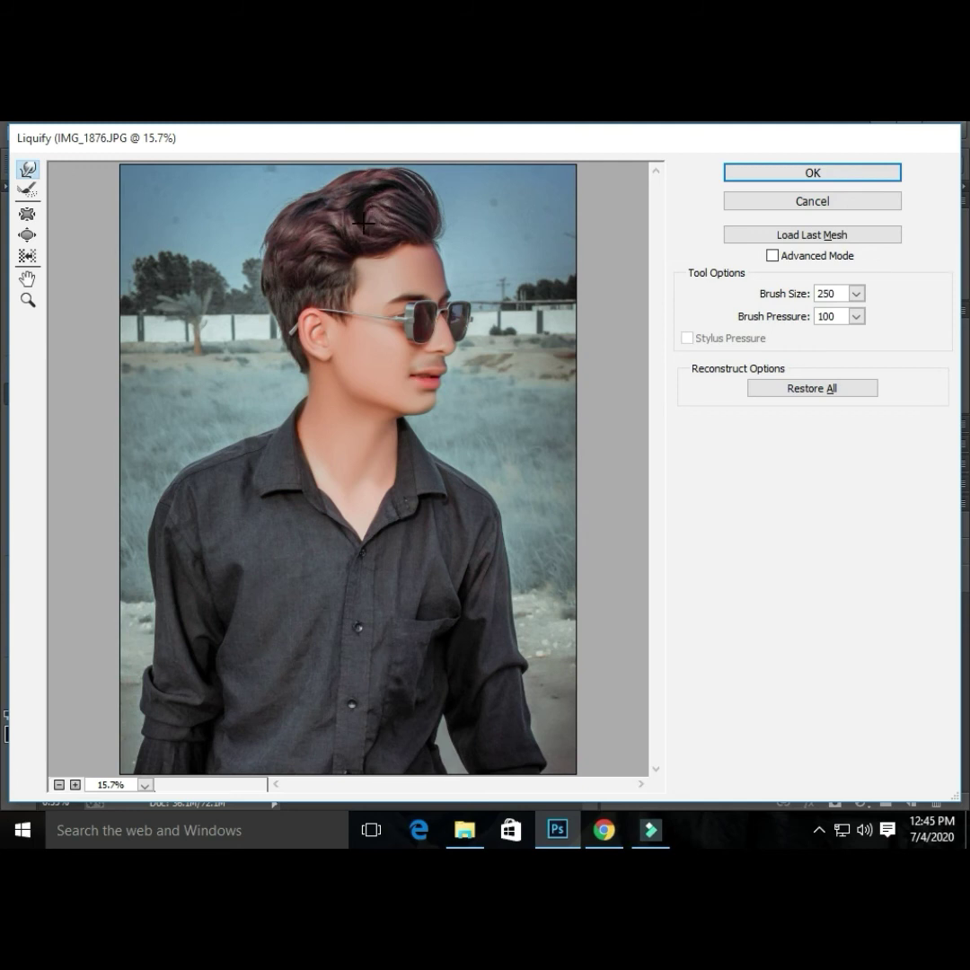
key(bracketright)
key(bracketright)
key(bracketright)
key(bracketright)
key(bracketright)
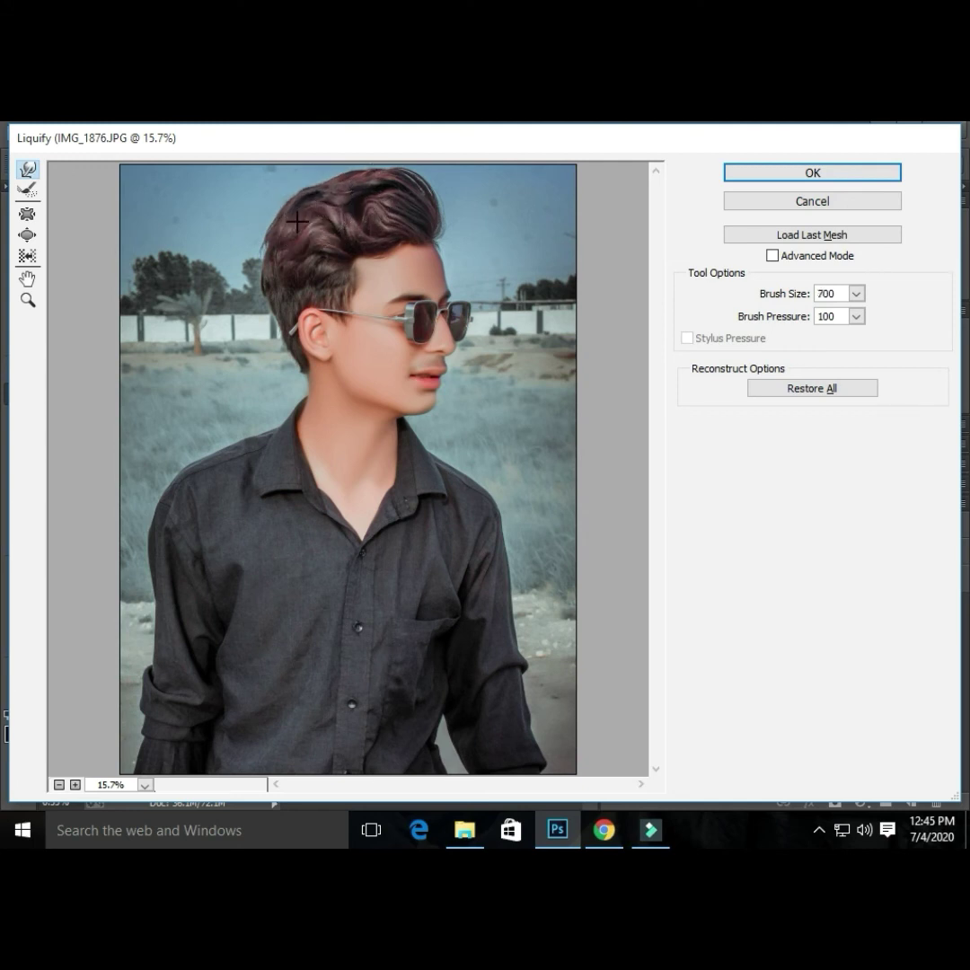
drag(297, 221, 296, 216)
drag(357, 211, 355, 203)
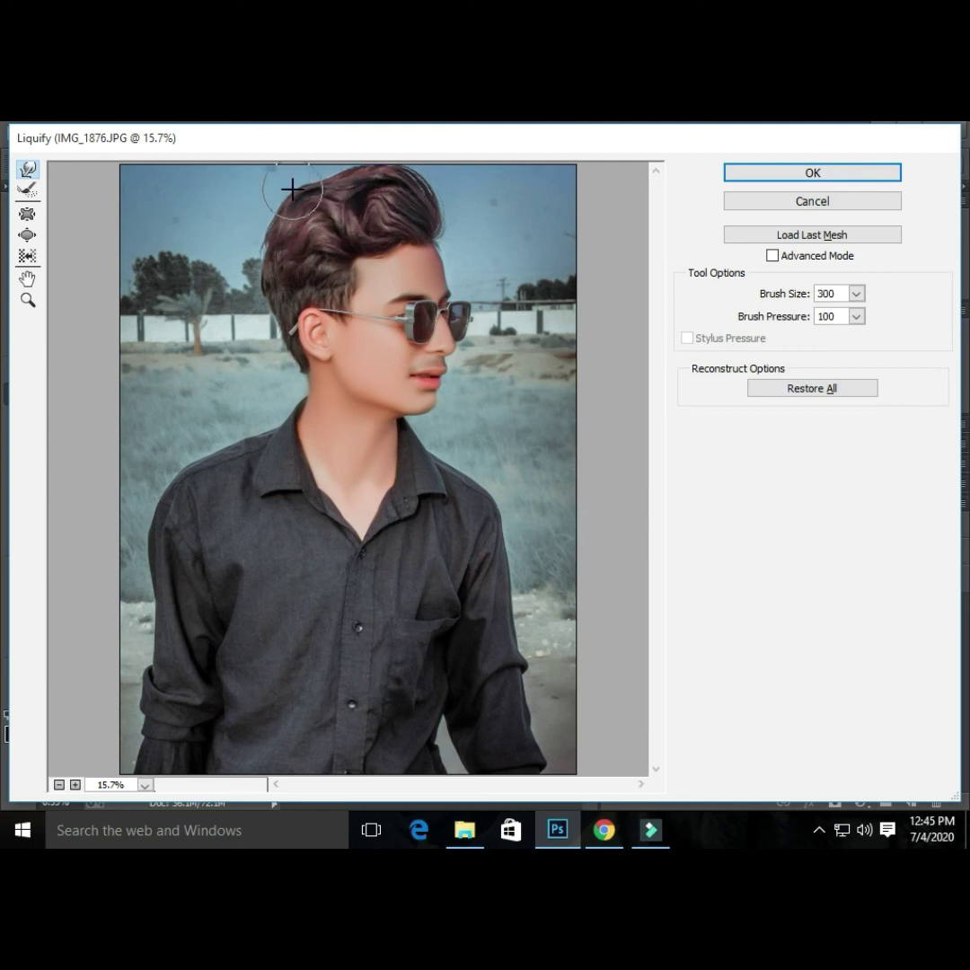
key(bracketright)
key(bracketright)
key(bracketright)
key(bracketright)
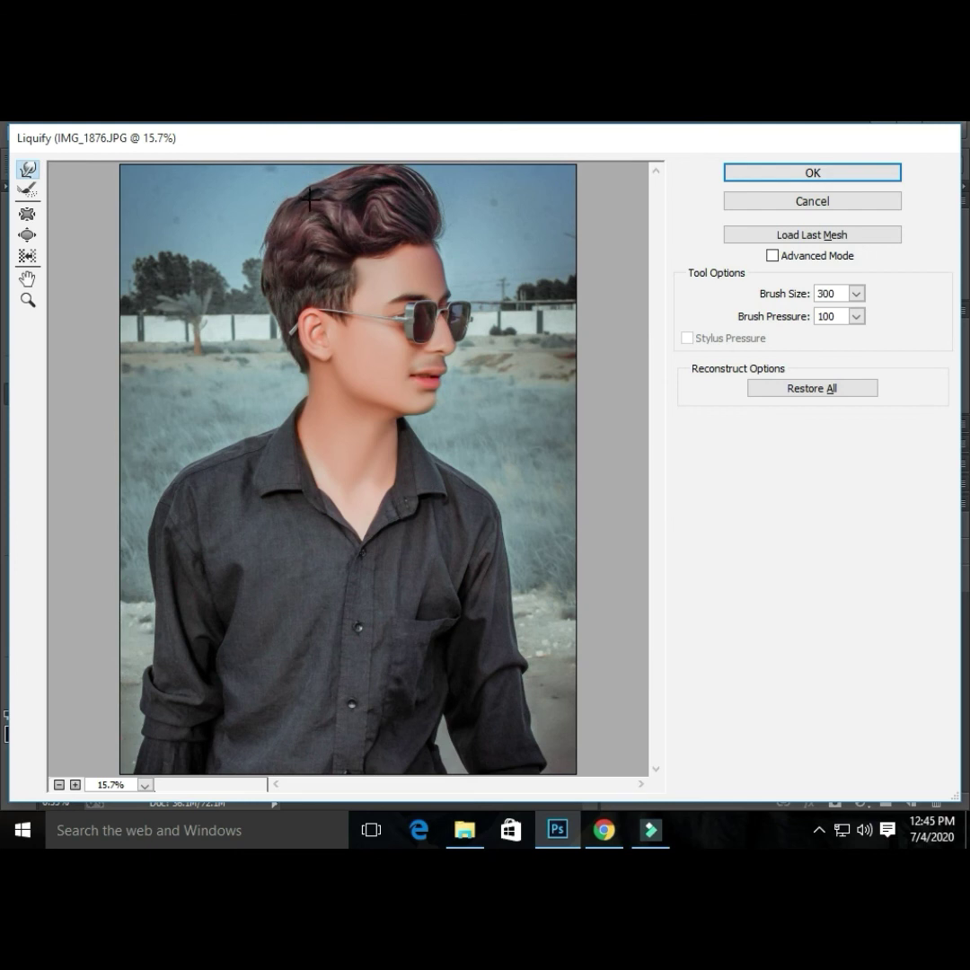
alt+click(560, 218)
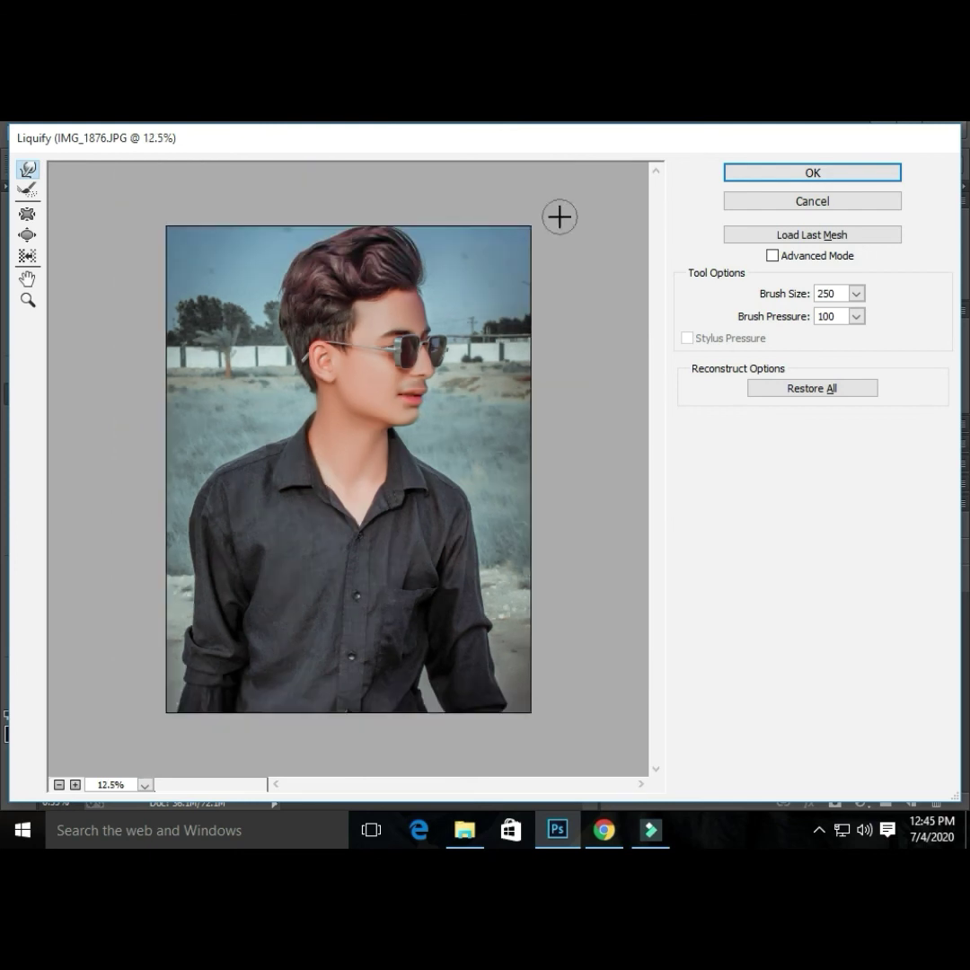
click(780, 179)
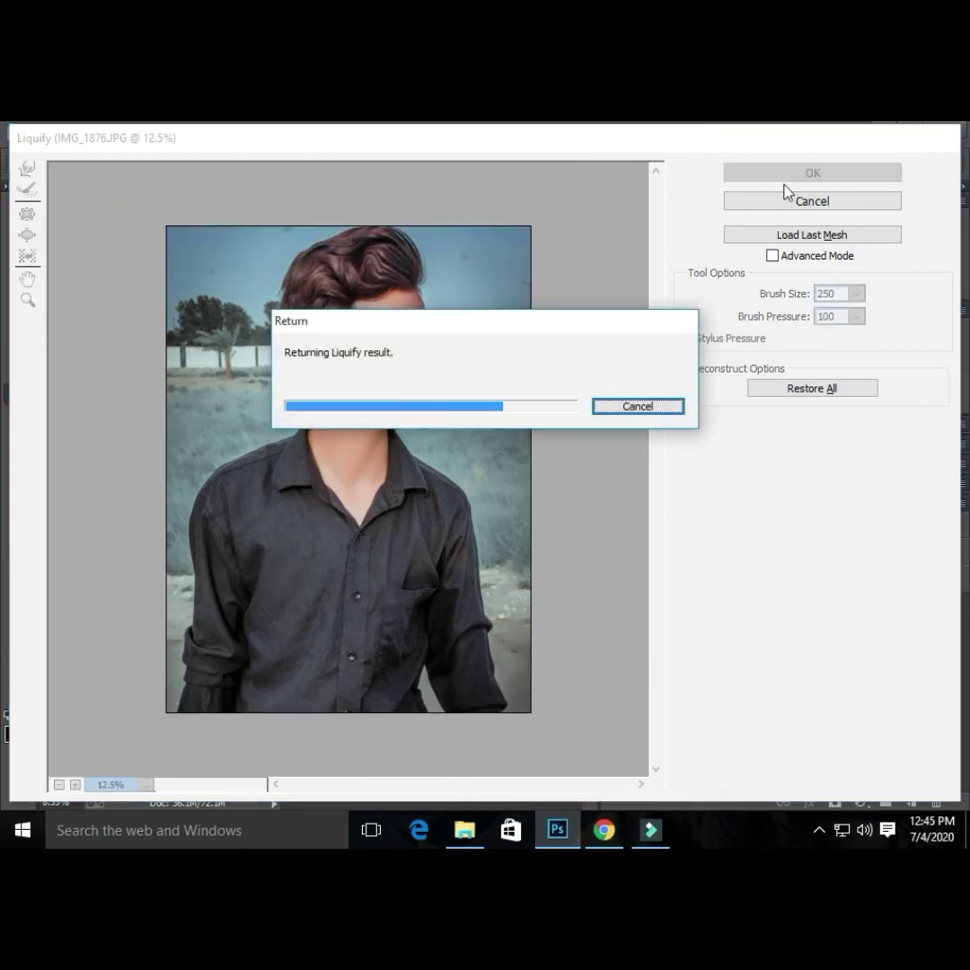
Apply the Camera Raw filter again with teal Split Toning highlights at Hue 185 and Saturation about 14.
click(302, 134)
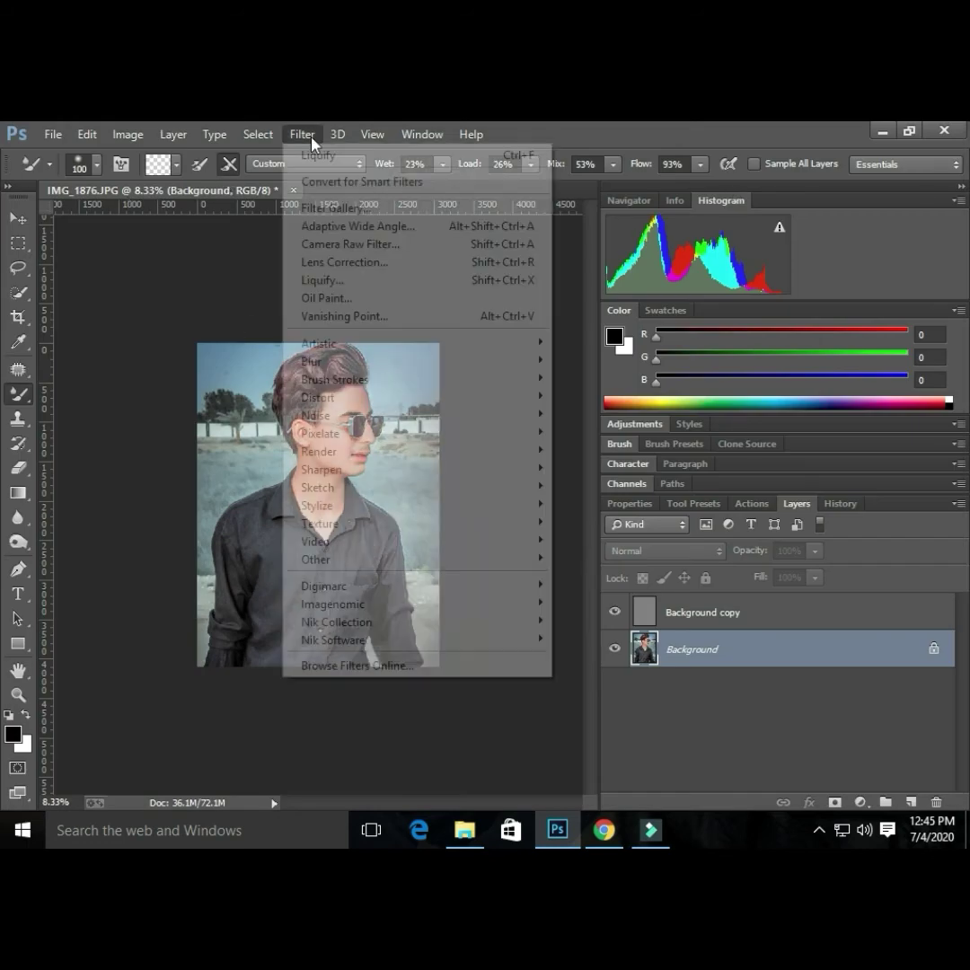
click(368, 244)
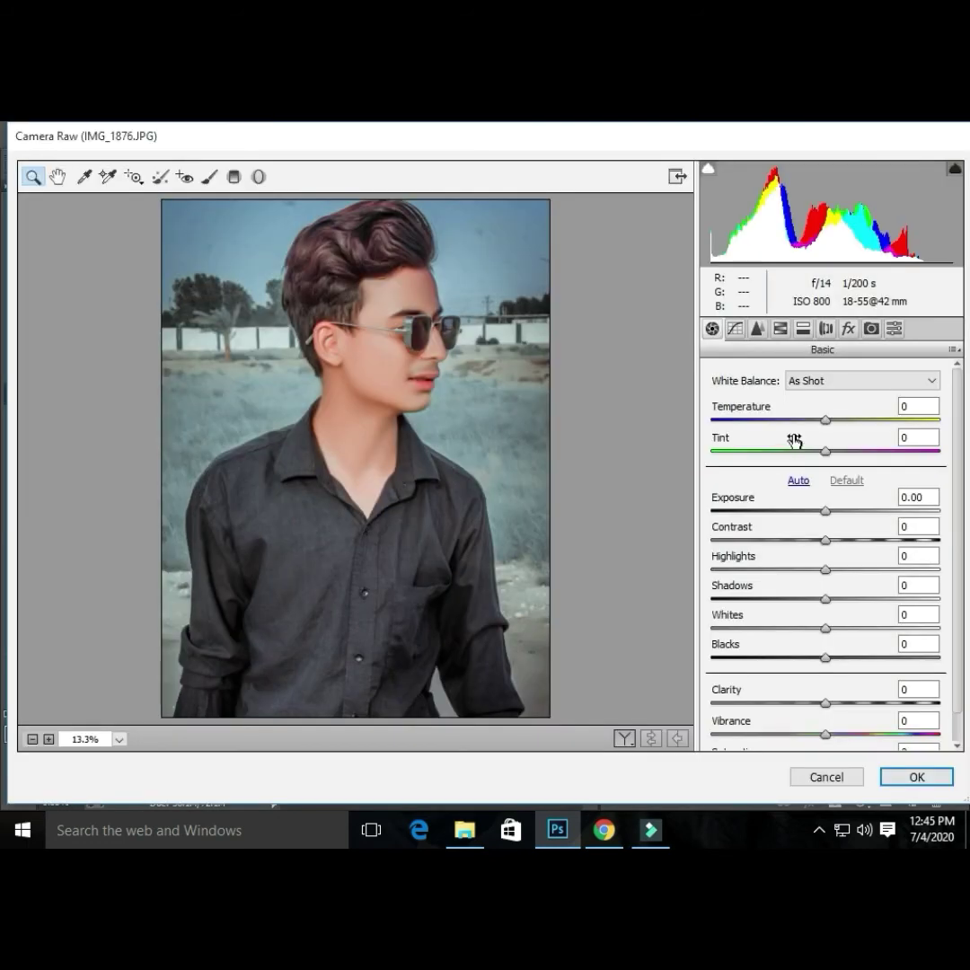
drag(825, 420, 829, 486)
key(BackSpace)
click(803, 328)
click(780, 329)
click(712, 329)
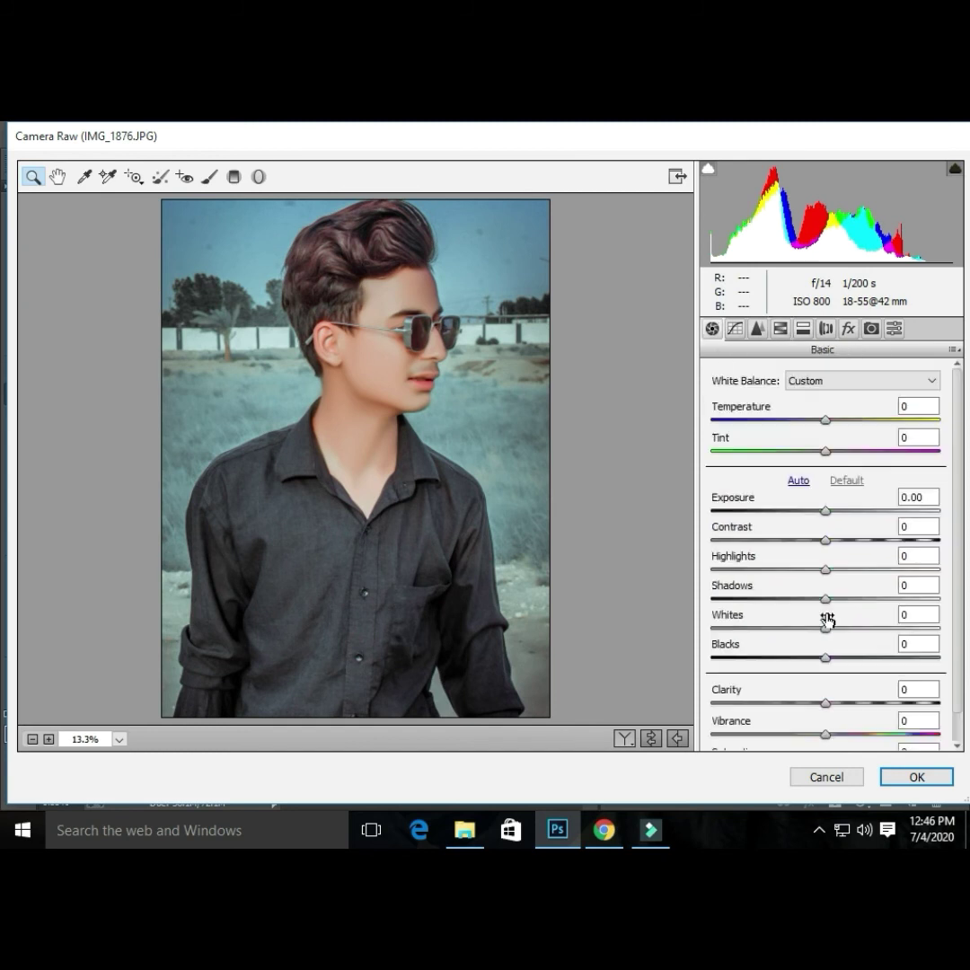
mouse_move(825, 657)
mouse_down()
mouse_move(785, 663)
mouse_move(844, 663)
mouse_move(799, 662)
mouse_move(825, 661)
mouse_up()
click(803, 328)
drag(719, 434, 752, 449)
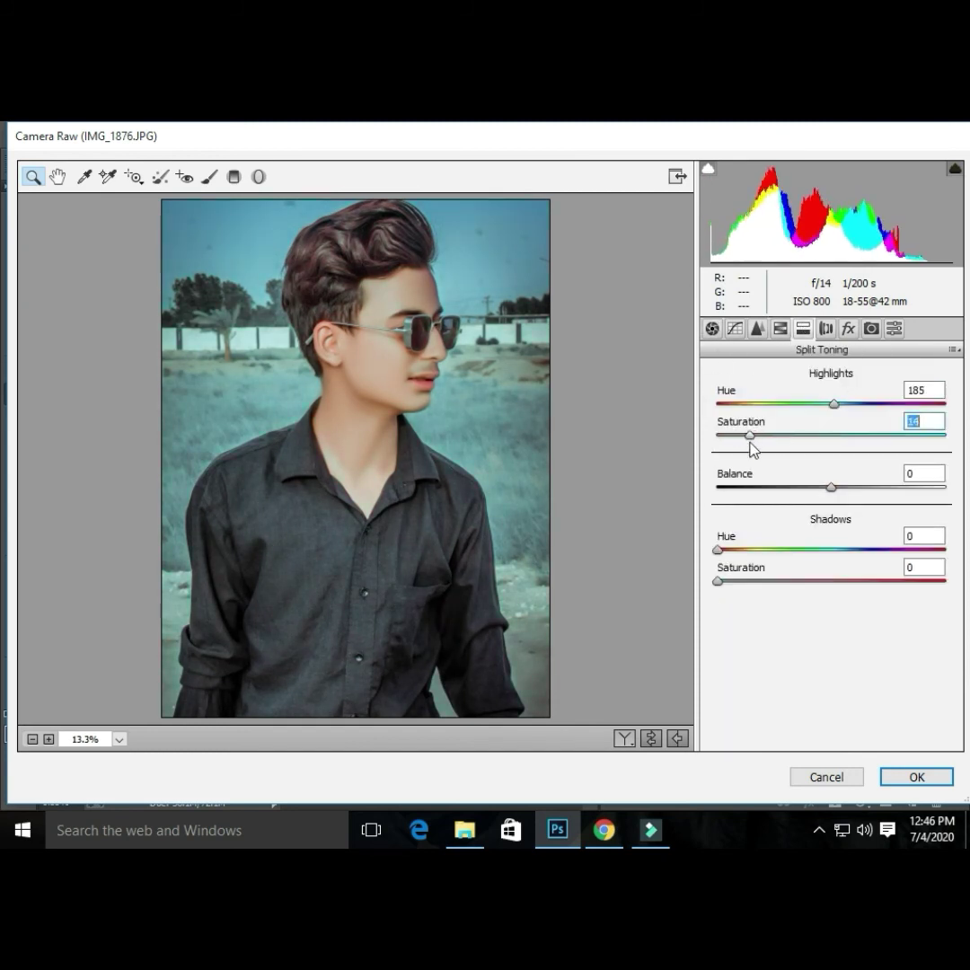
click(780, 329)
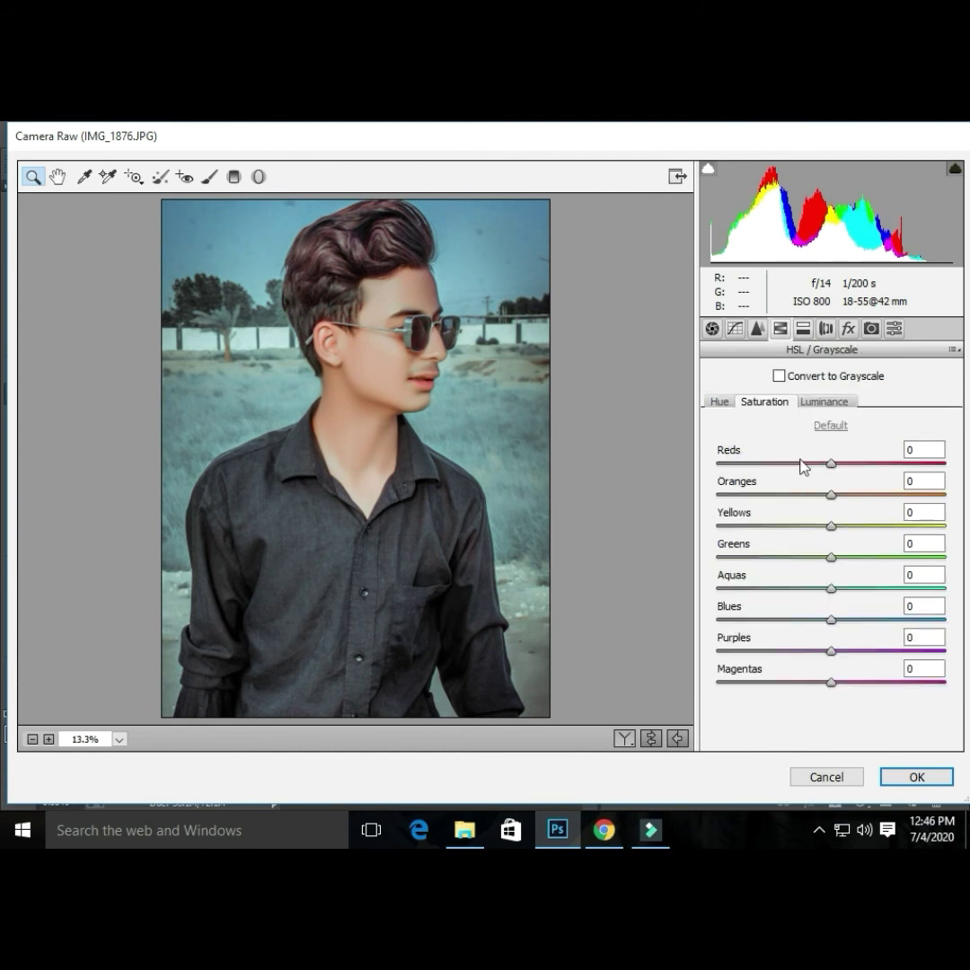
click(889, 775)
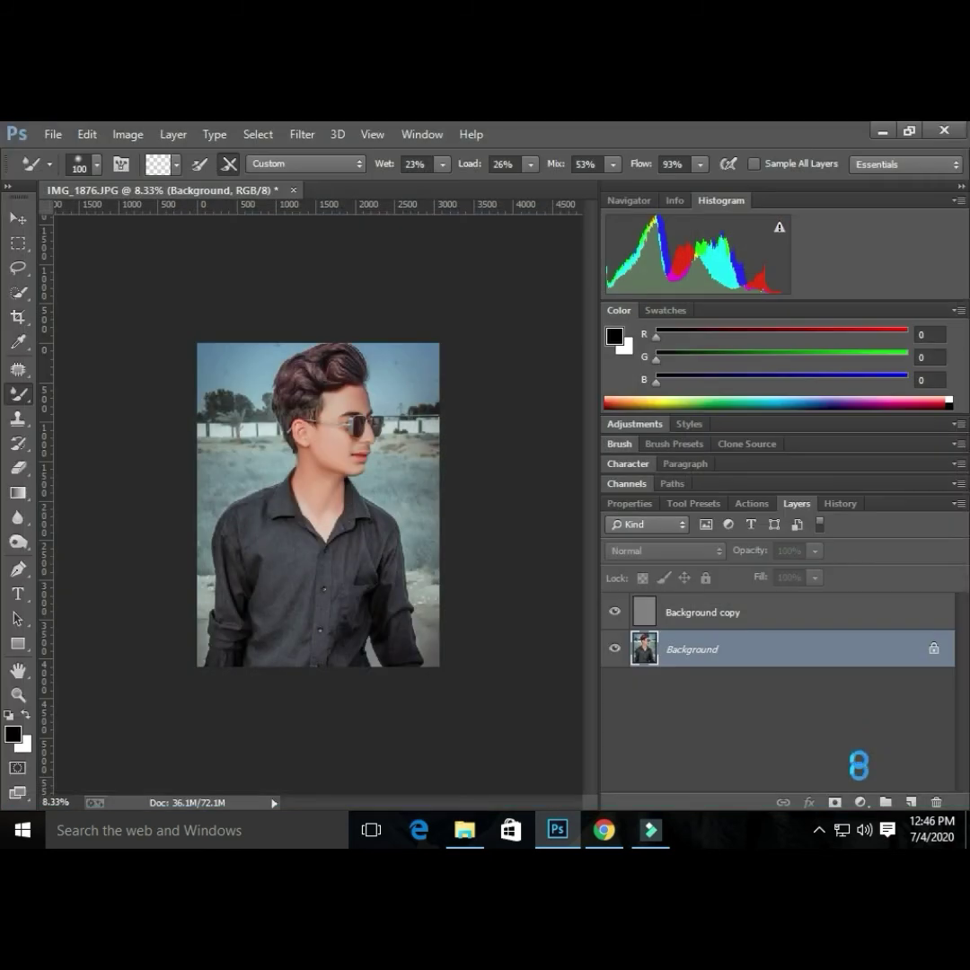
Add a Selective Color adjustment layer above the Background and set Cyans to Cyan +19, Magenta -1, Yellow +17 and Black +4 %.
click(859, 802)
click(727, 673)
click(790, 586)
click(709, 648)
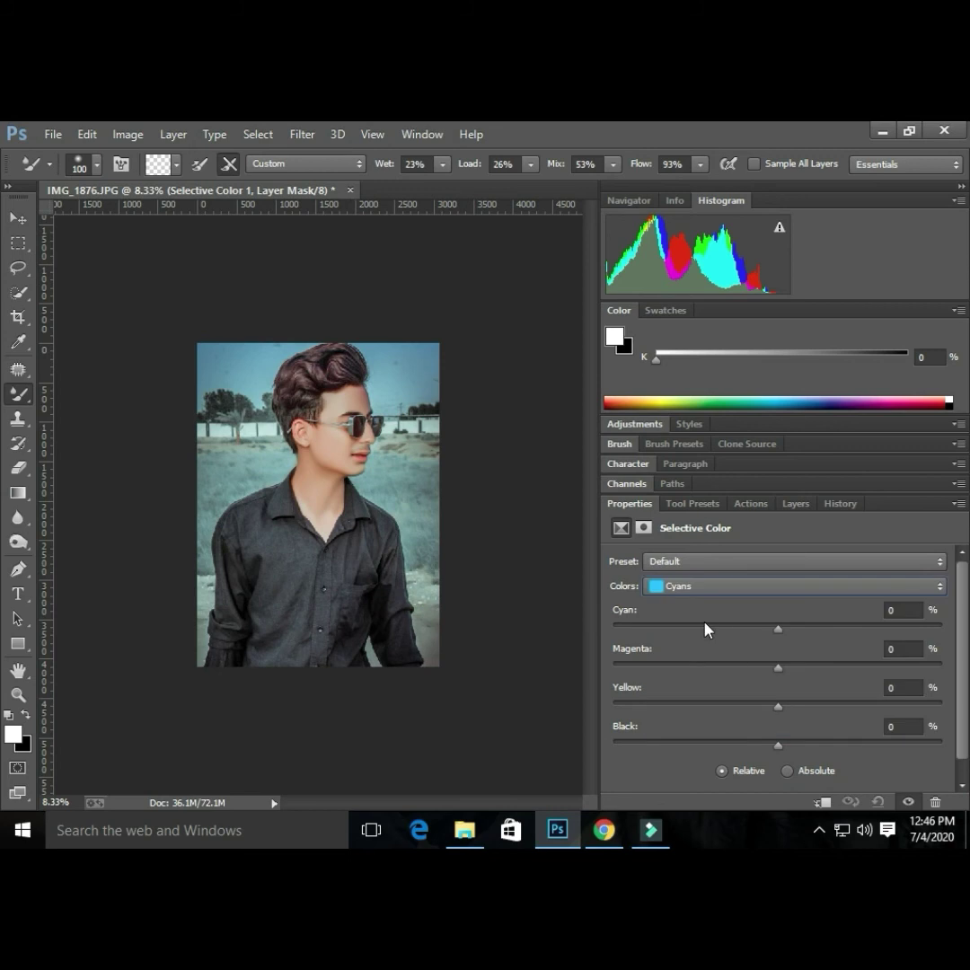
drag(777, 668, 762, 672)
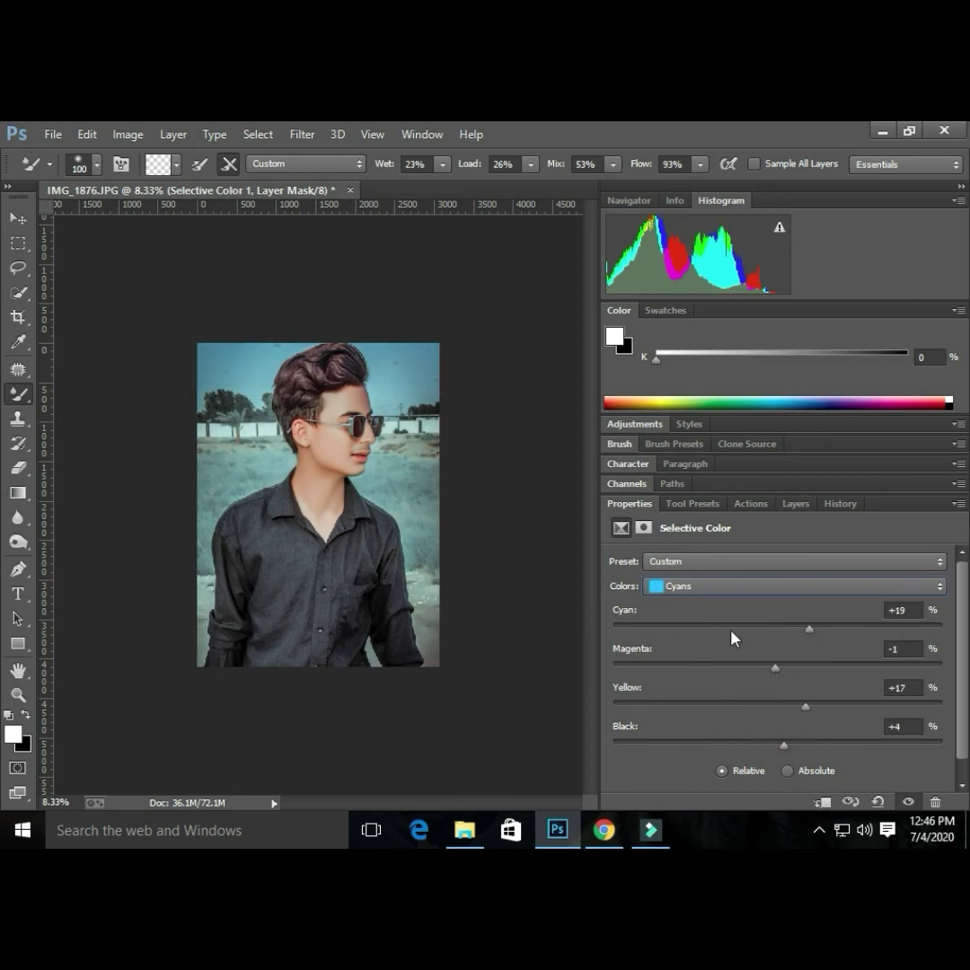
Set the Selective Color Greens to Cyan +12, Magenta +30, Yellow -24 and Black +30 %.
click(737, 585)
click(700, 632)
drag(778, 639, 766, 643)
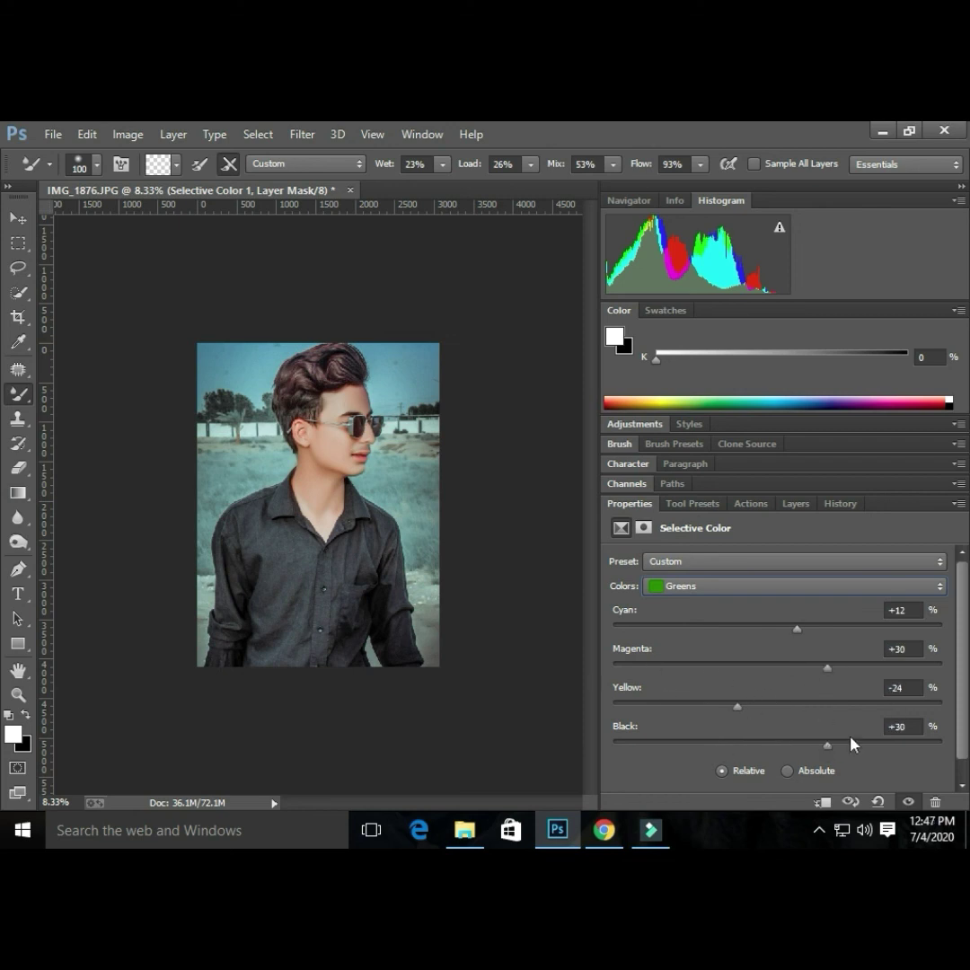
Fine-tune the Blues in the Selective Color adjustment, setting Cyan to -4 %.
click(741, 585)
click(700, 622)
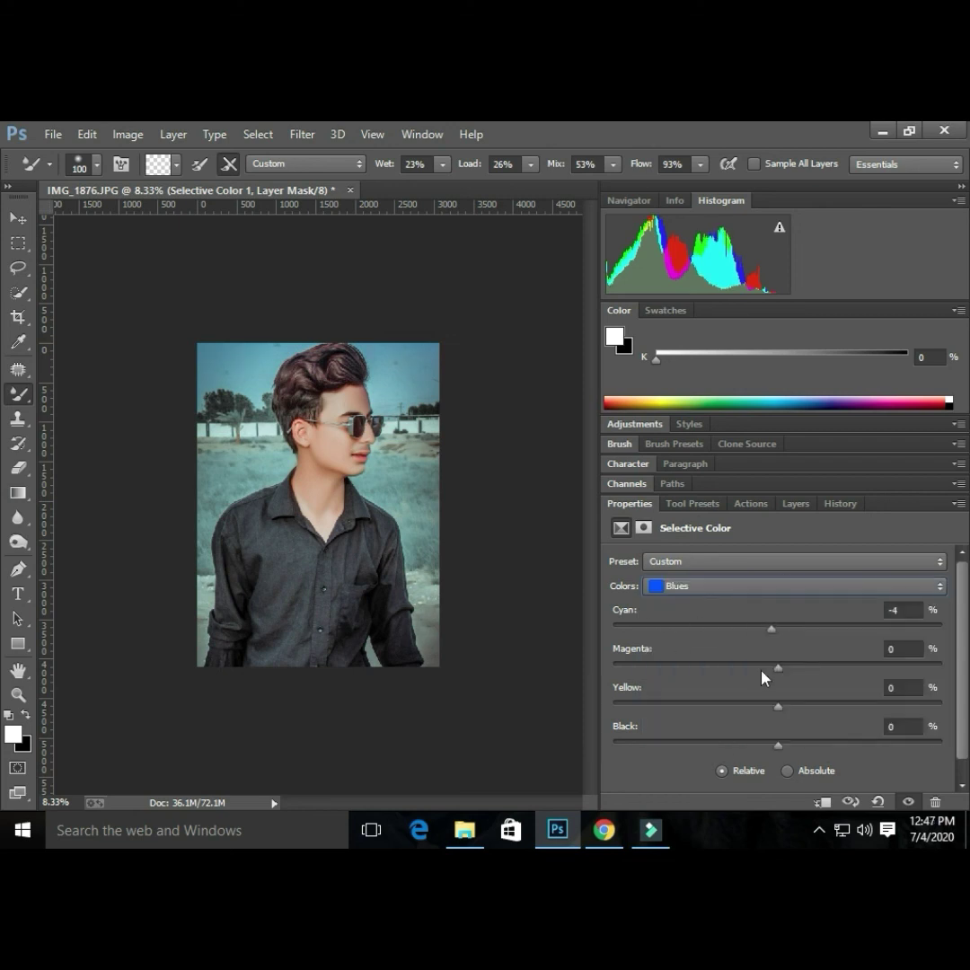
drag(691, 679, 765, 692)
Set the Selective Color Blacks to Cyan +12, Magenta +1, Yellow 0 and Black +4 %.
click(678, 586)
click(719, 616)
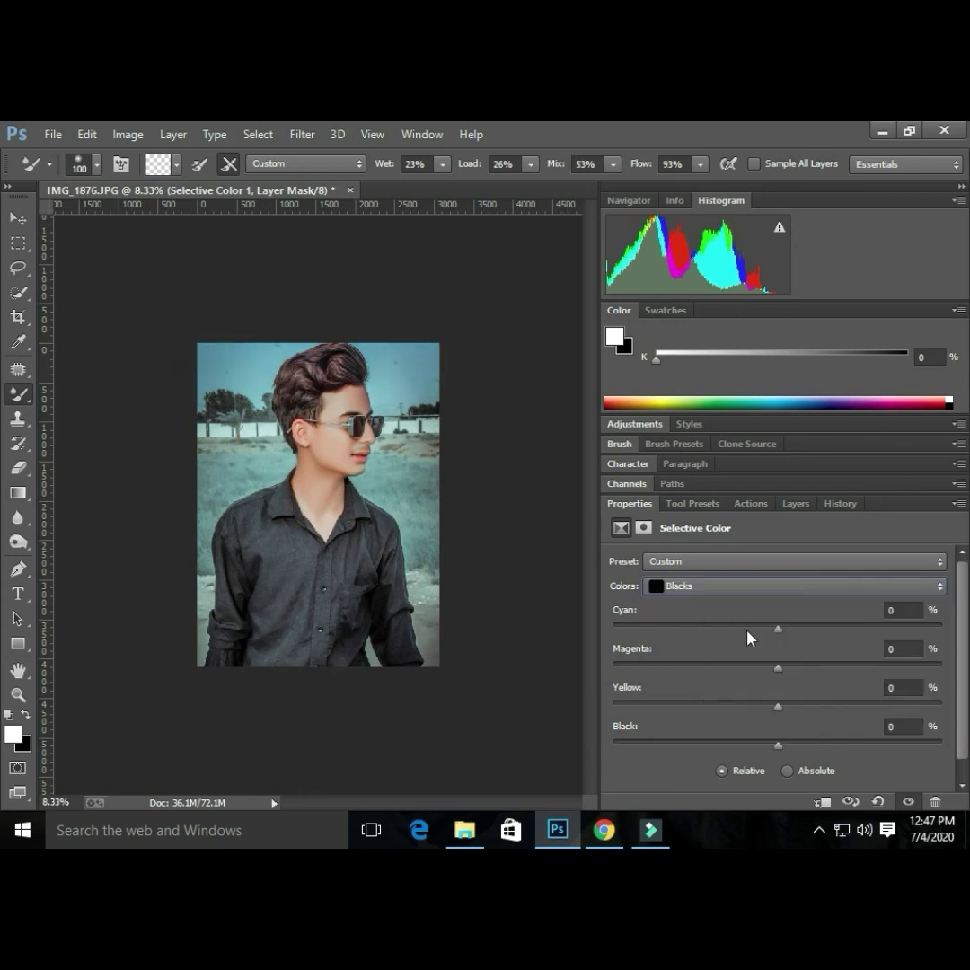
drag(747, 632, 779, 681)
drag(778, 708, 784, 748)
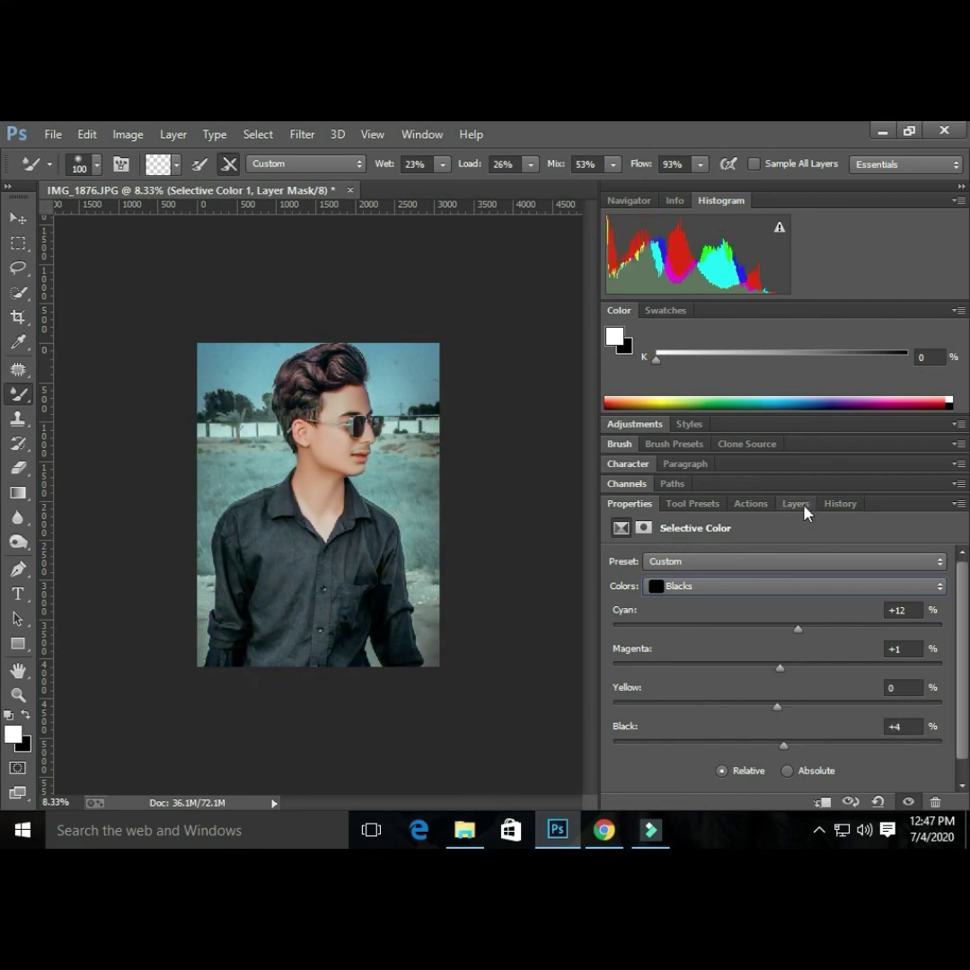
Apply the Camera Raw filter to the Background layer, raising the split-toning highlights hue and saturation.
click(796, 503)
click(682, 688)
click(301, 134)
click(392, 245)
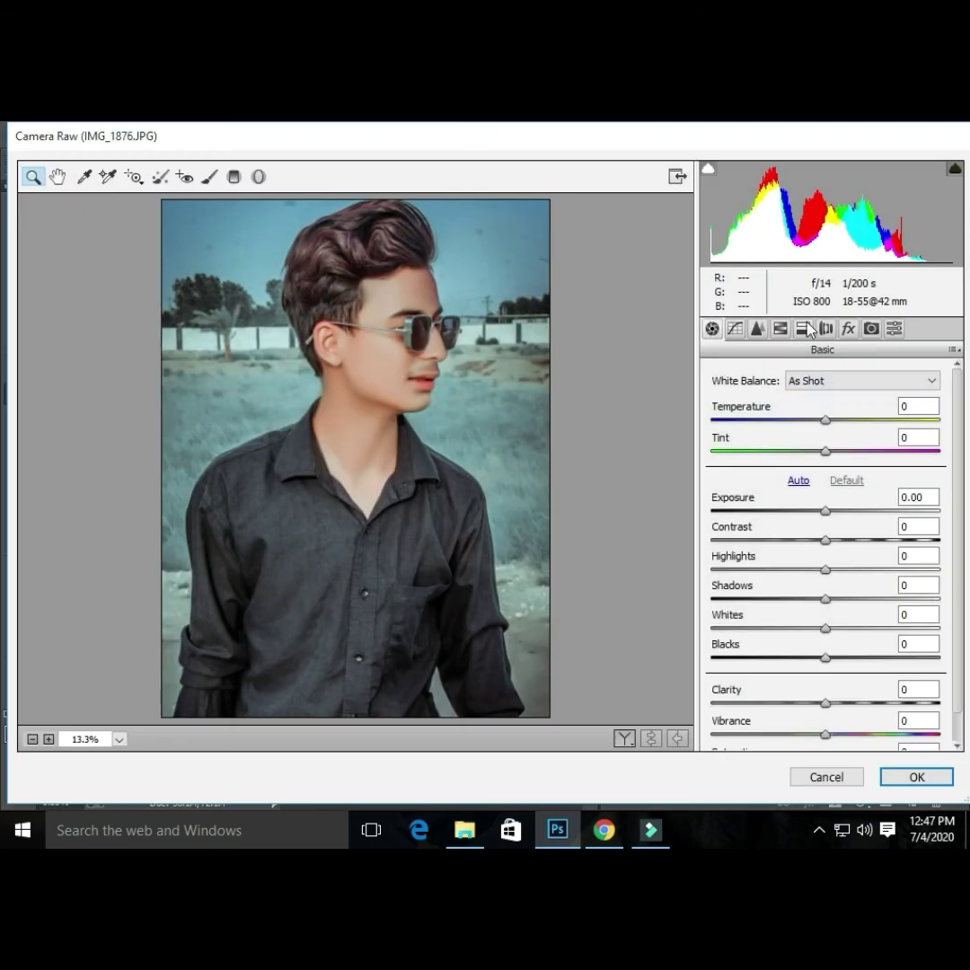
click(803, 329)
drag(718, 405, 825, 407)
mouse_move(717, 436)
mouse_down()
mouse_move(759, 438)
mouse_move(731, 440)
mouse_up()
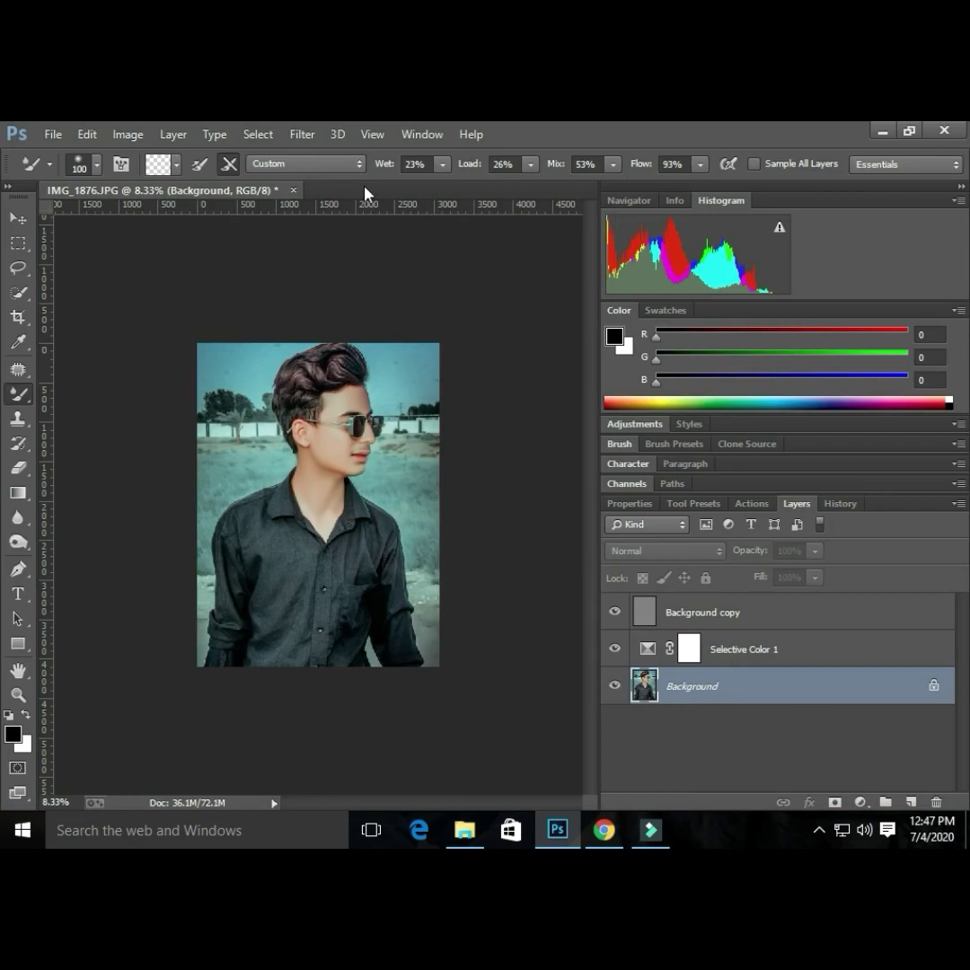
Open Liquify on the Background layer and reshape the upper outline of the hair with a 300 px warp brush.
key(ctrl+shift+x)
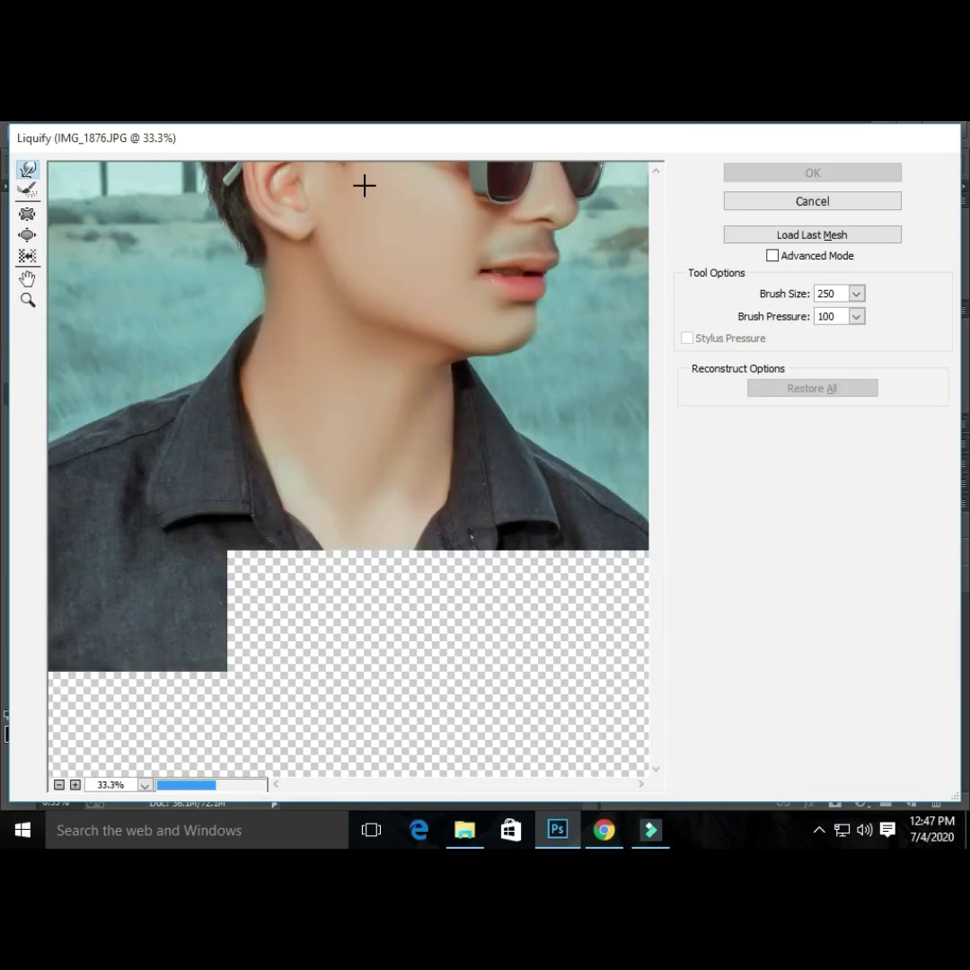
drag(657, 519, 661, 364)
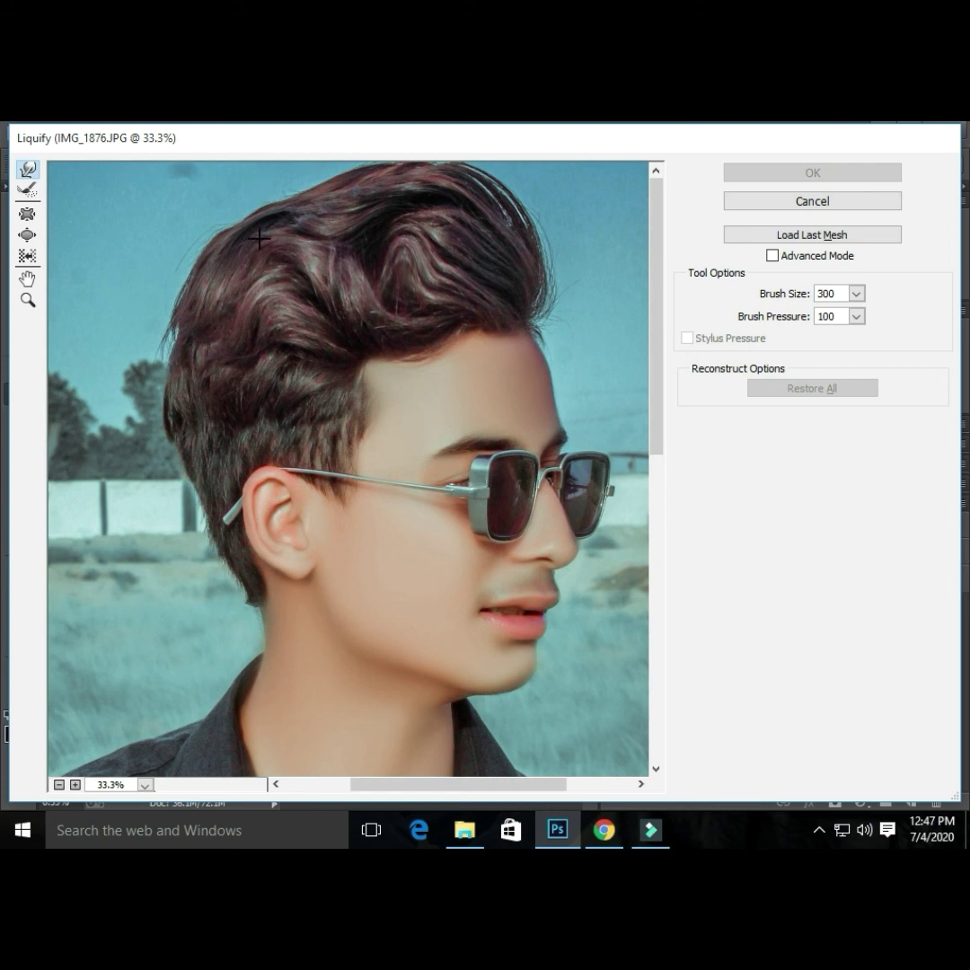
drag(306, 202, 320, 198)
key([)
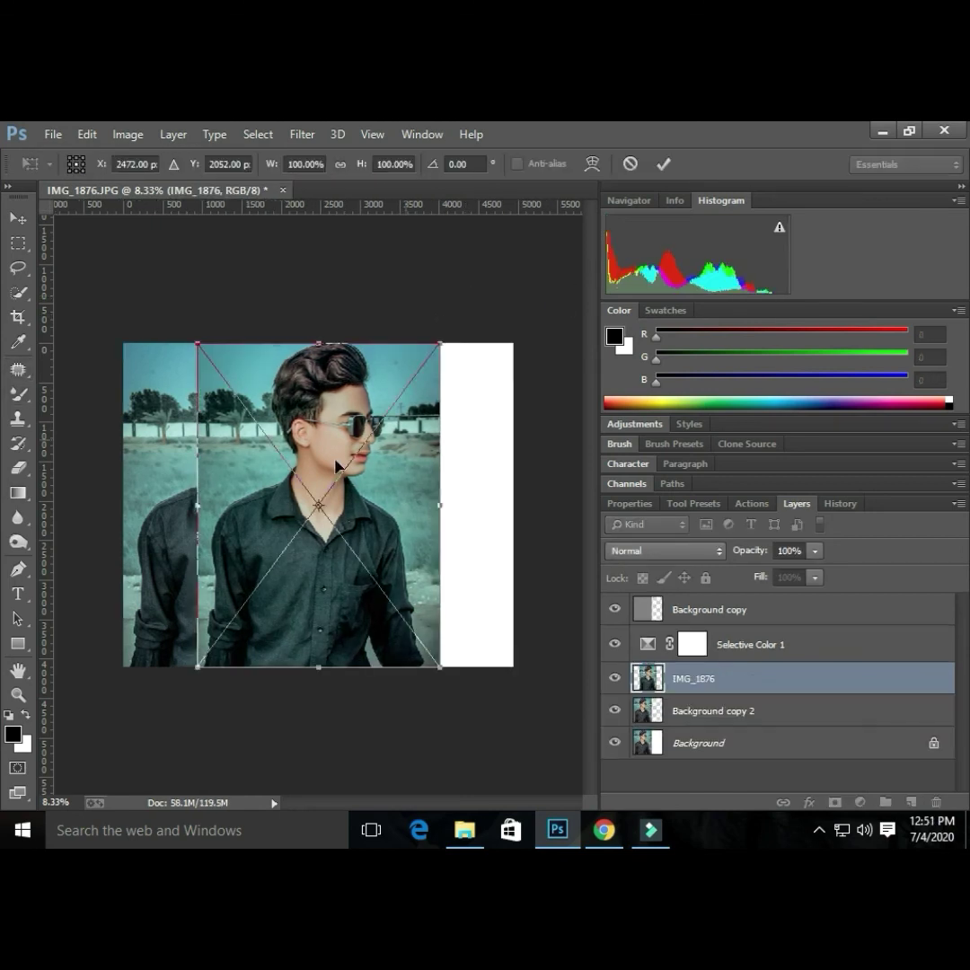
Move the placed IMG_1876 copy sideways until its edge meets the first portrait's edge, and commit the placement.
drag(237, 391, 353, 390)
click(173, 134)
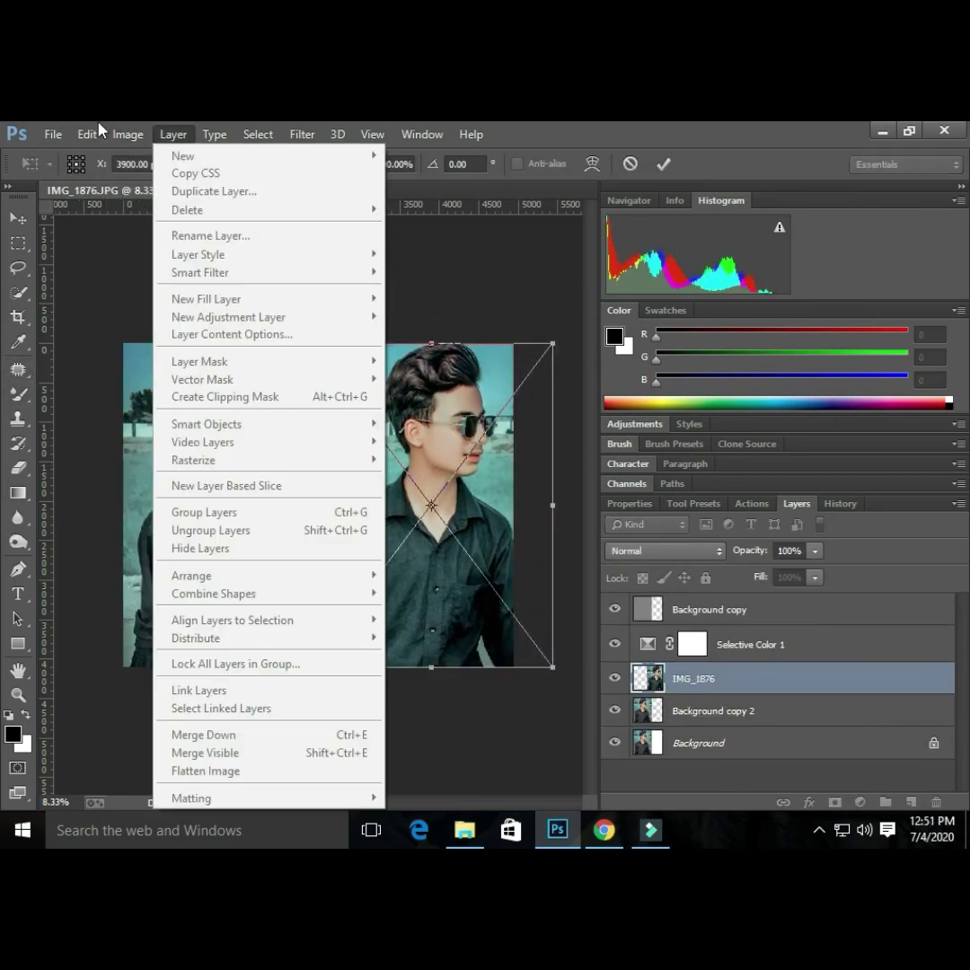
mouse_move(80, 126)
click(465, 228)
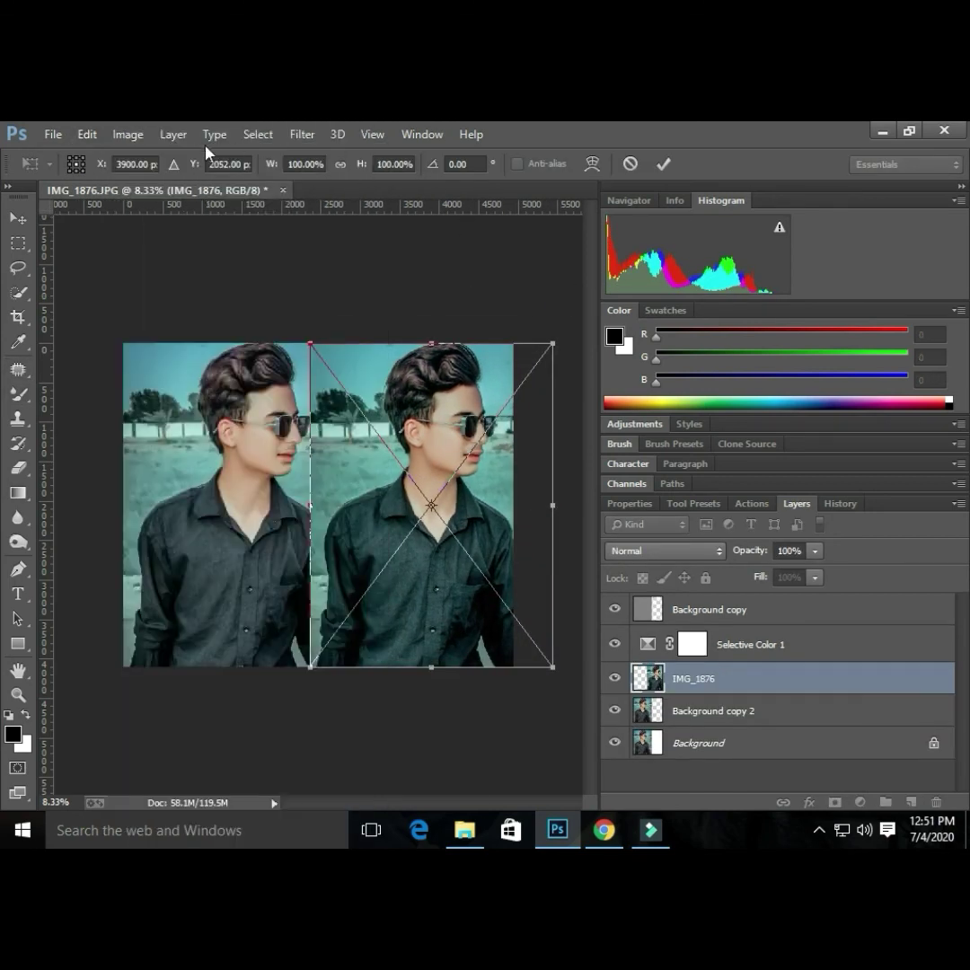
click(144, 135)
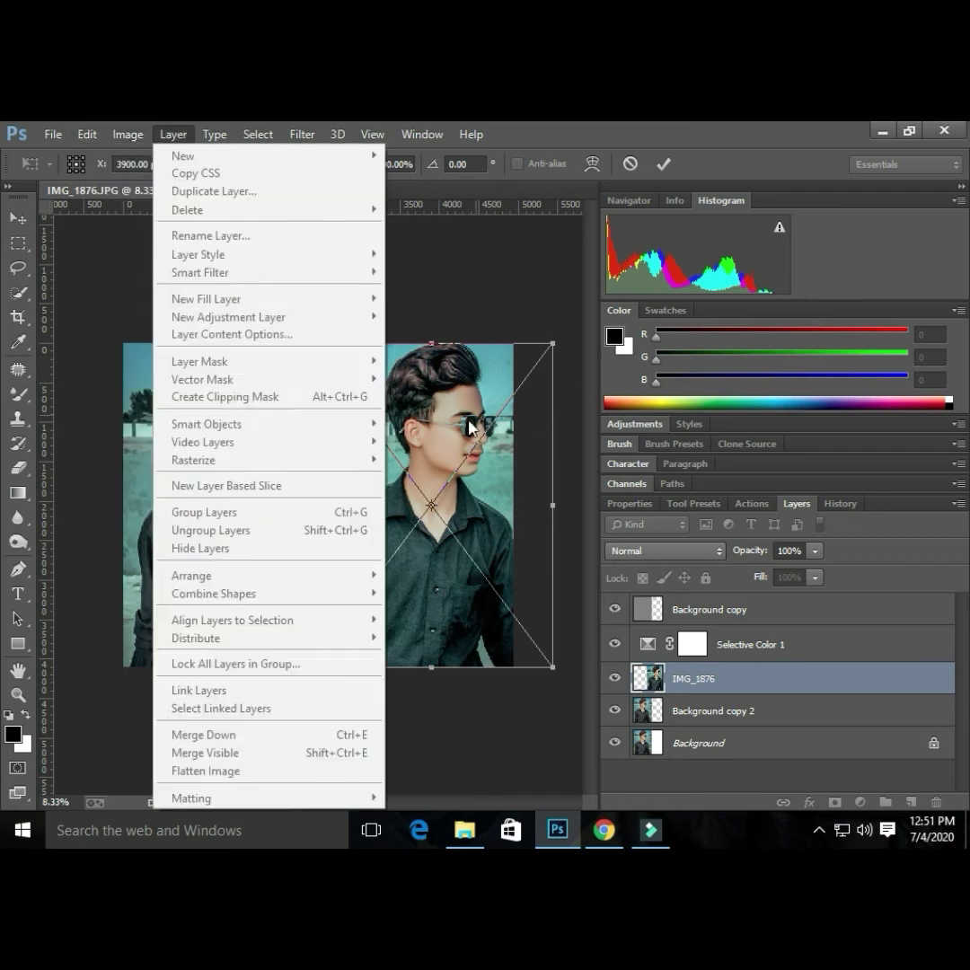
click(460, 429)
drag(411, 410, 464, 409)
click(16, 316)
key(Return)
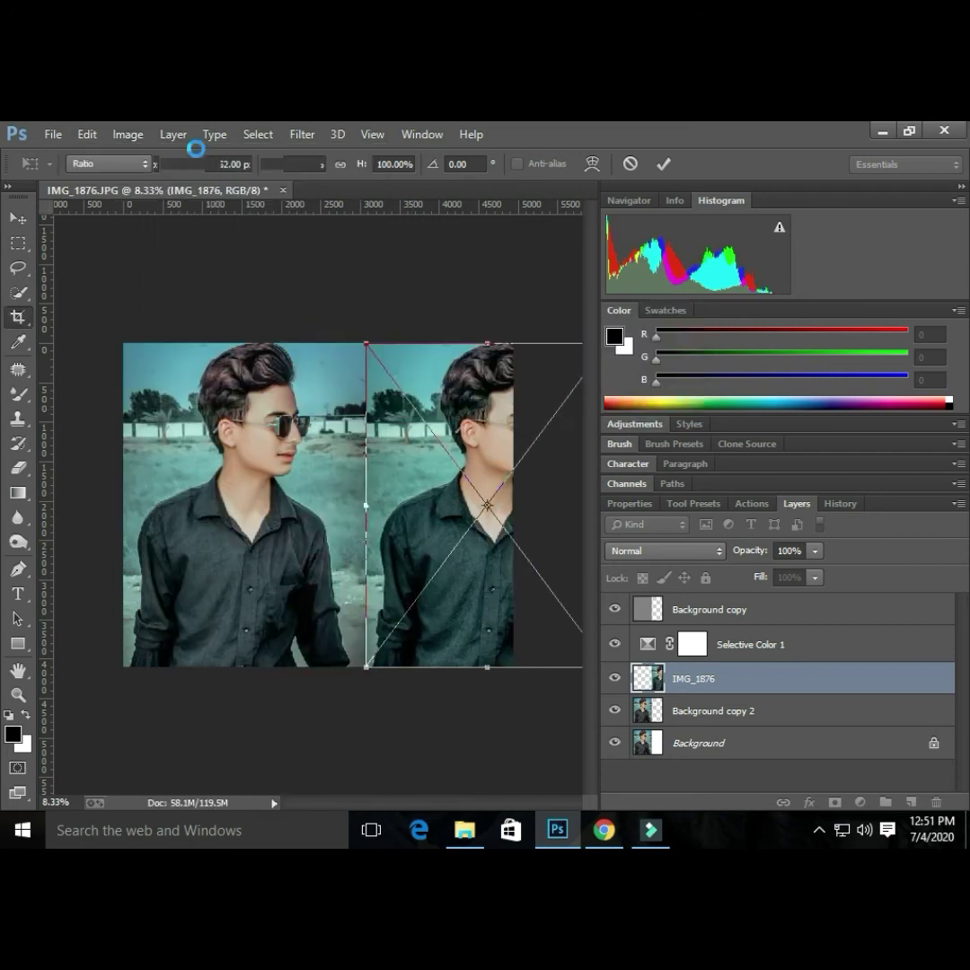
click(128, 134)
click(157, 285)
key(Escape)
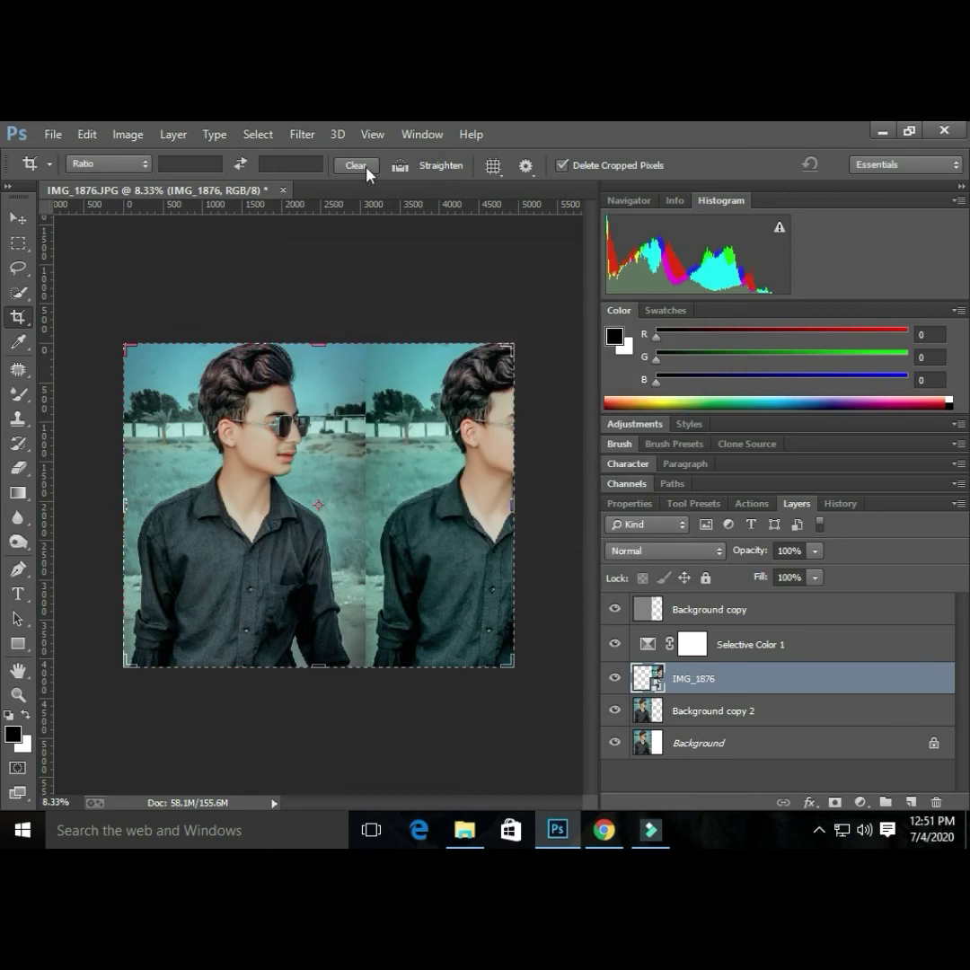
click(128, 134)
mouse_move(224, 307)
click(373, 360)
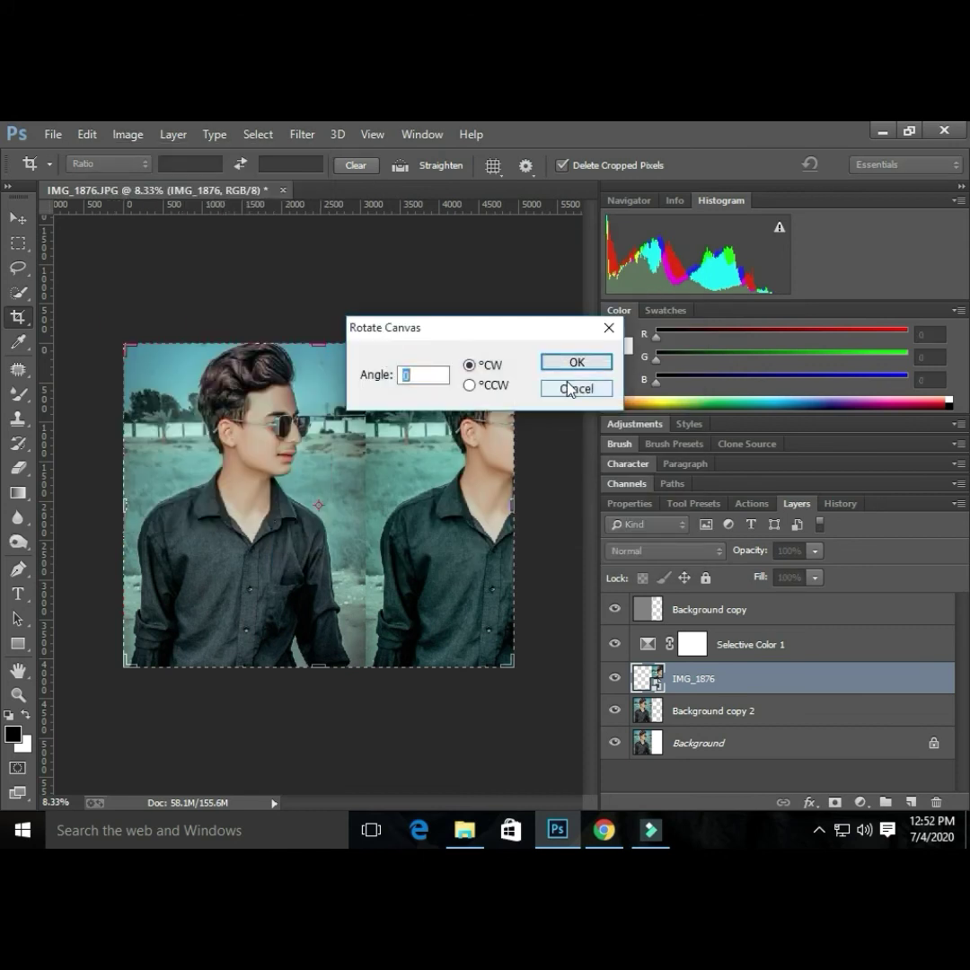
click(571, 389)
Try rotating the whole canvas 90° counterclockwise, and undo the rotation.
click(131, 135)
click(56, 133)
click(124, 135)
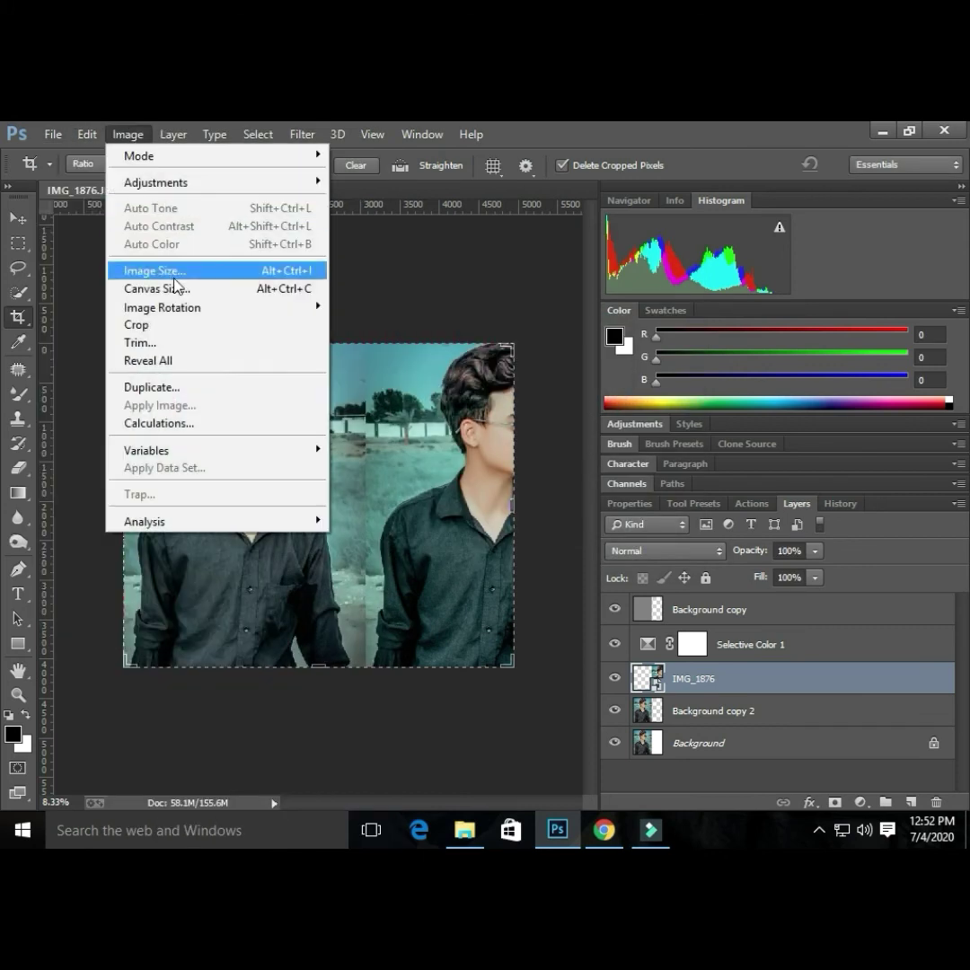
mouse_move(215, 307)
click(344, 340)
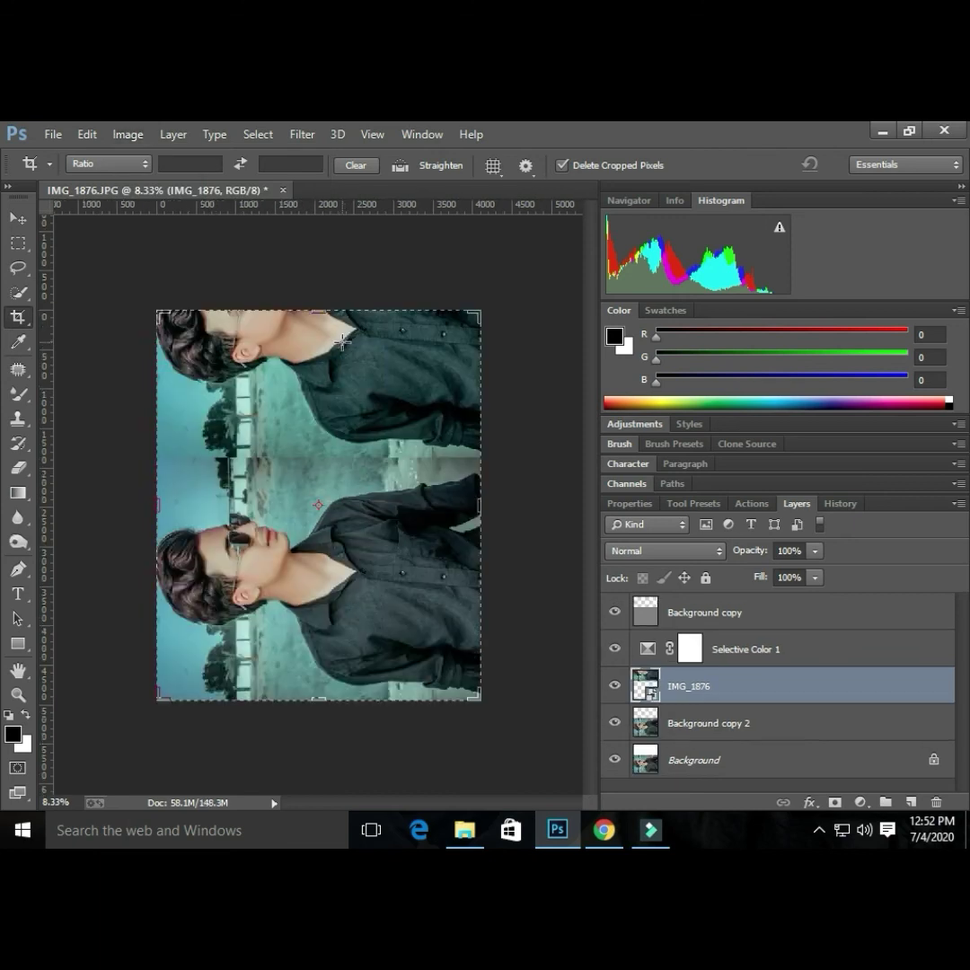
key(ctrl+z)
Hide every layer except IMG_1876.
drag(617, 739, 604, 612)
click(611, 611)
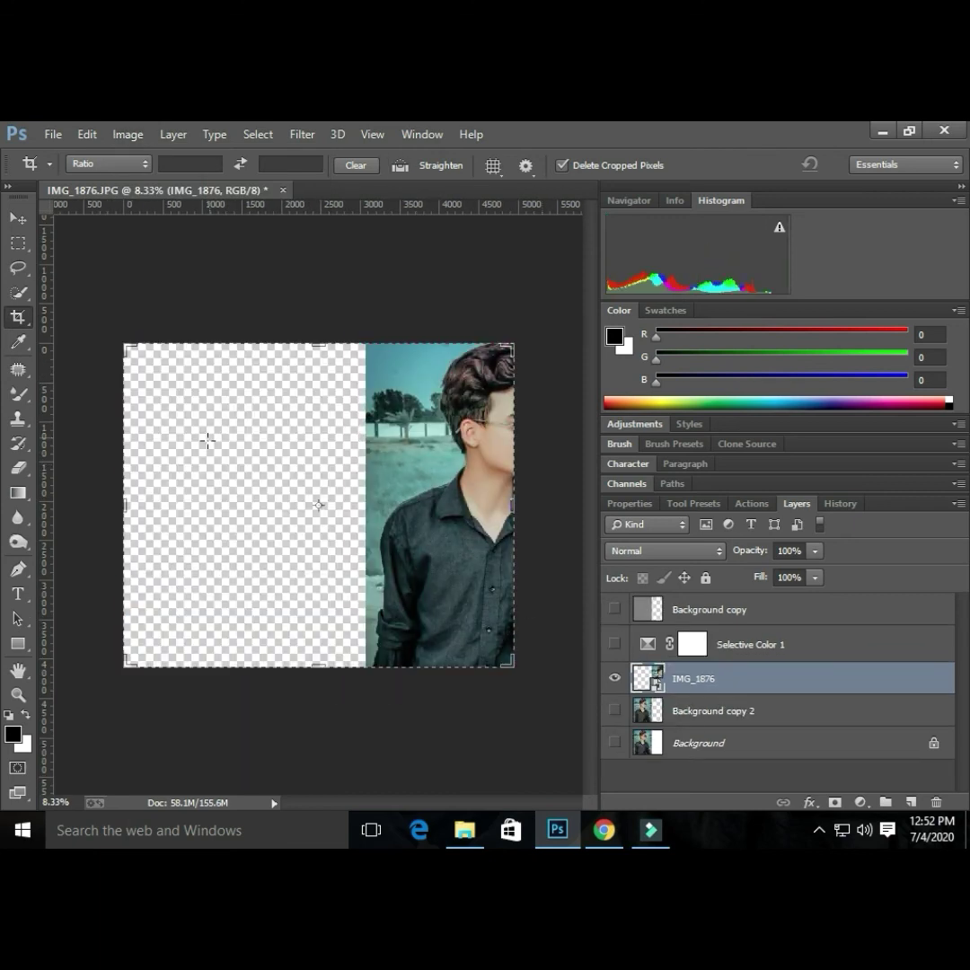
click(612, 609)
click(611, 609)
Try rotating the canvas 90° counterclockwise with only IMG_1876 visible, and undo it.
click(53, 134)
mouse_move(87, 134)
mouse_move(128, 134)
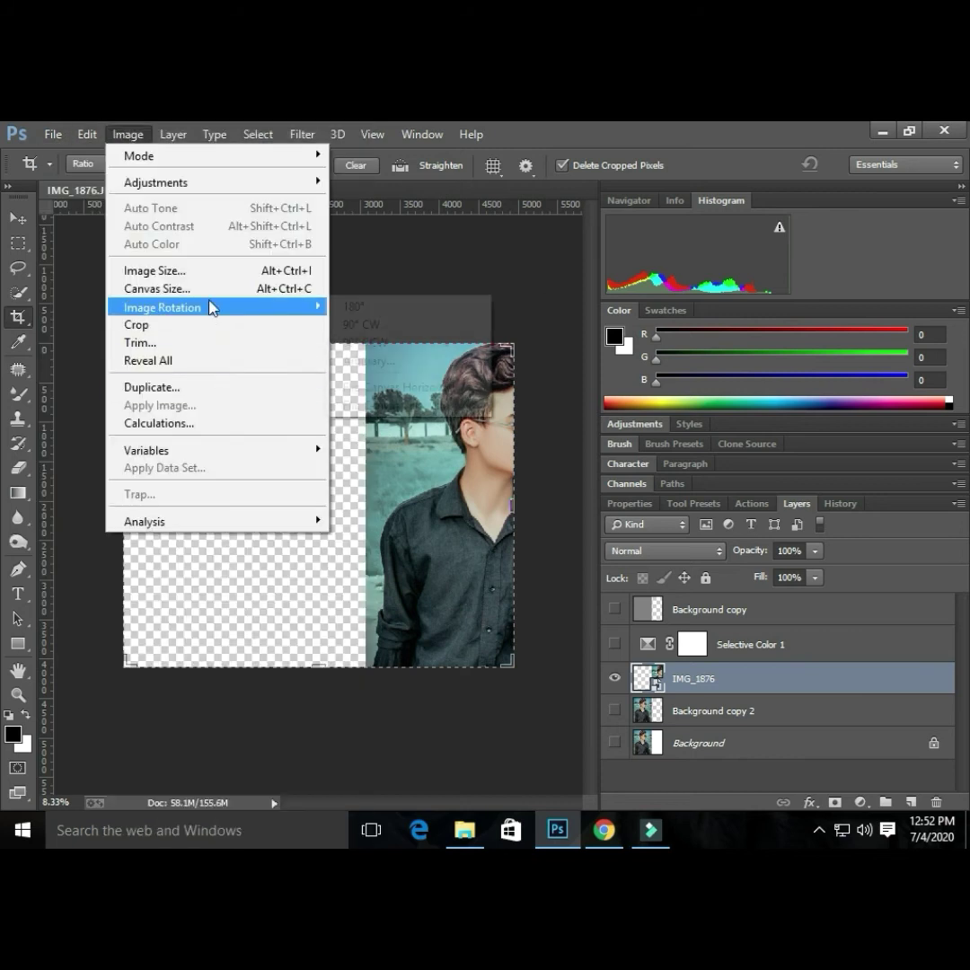
mouse_move(210, 306)
click(385, 342)
key(ctrl+z)
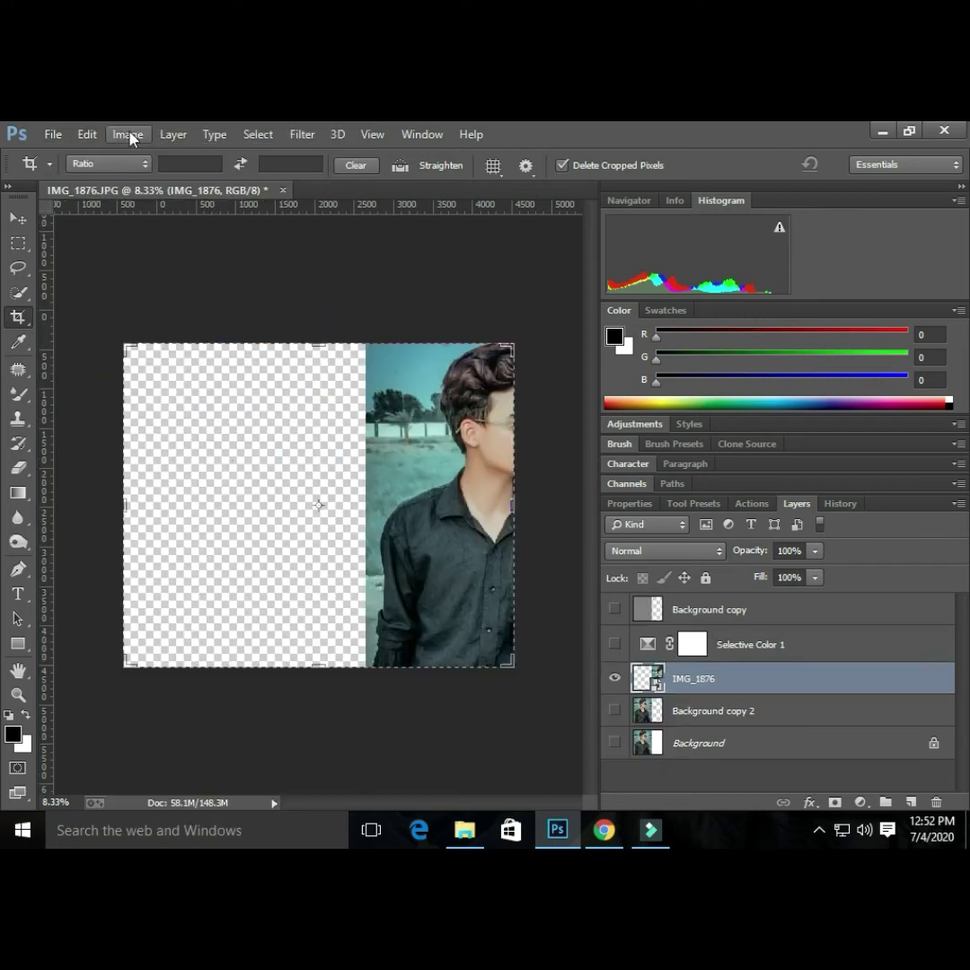
Try flipping the canvas vertically, and undo the flip.
click(128, 134)
mouse_move(269, 307)
click(341, 405)
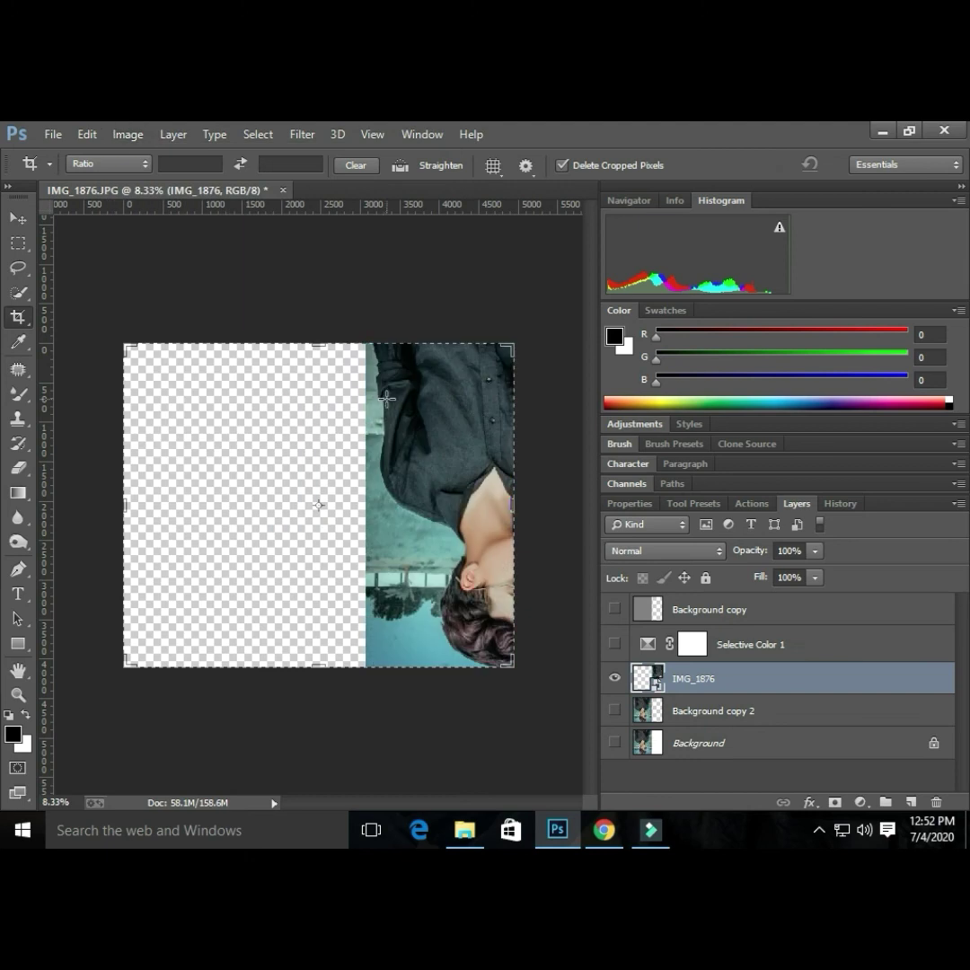
key(ctrl+z)
Flip the canvas horizontally so the IMG_1876 portrait faces the opposite way.
click(134, 133)
mouse_move(206, 307)
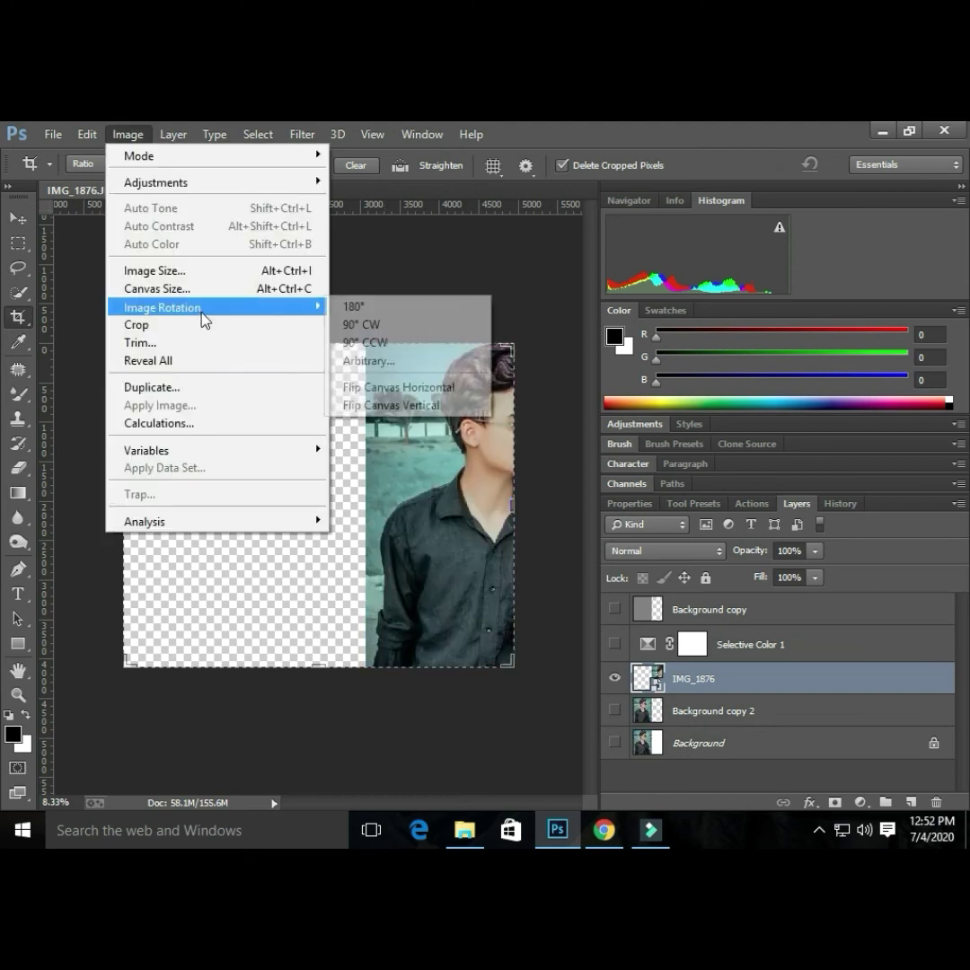
click(390, 387)
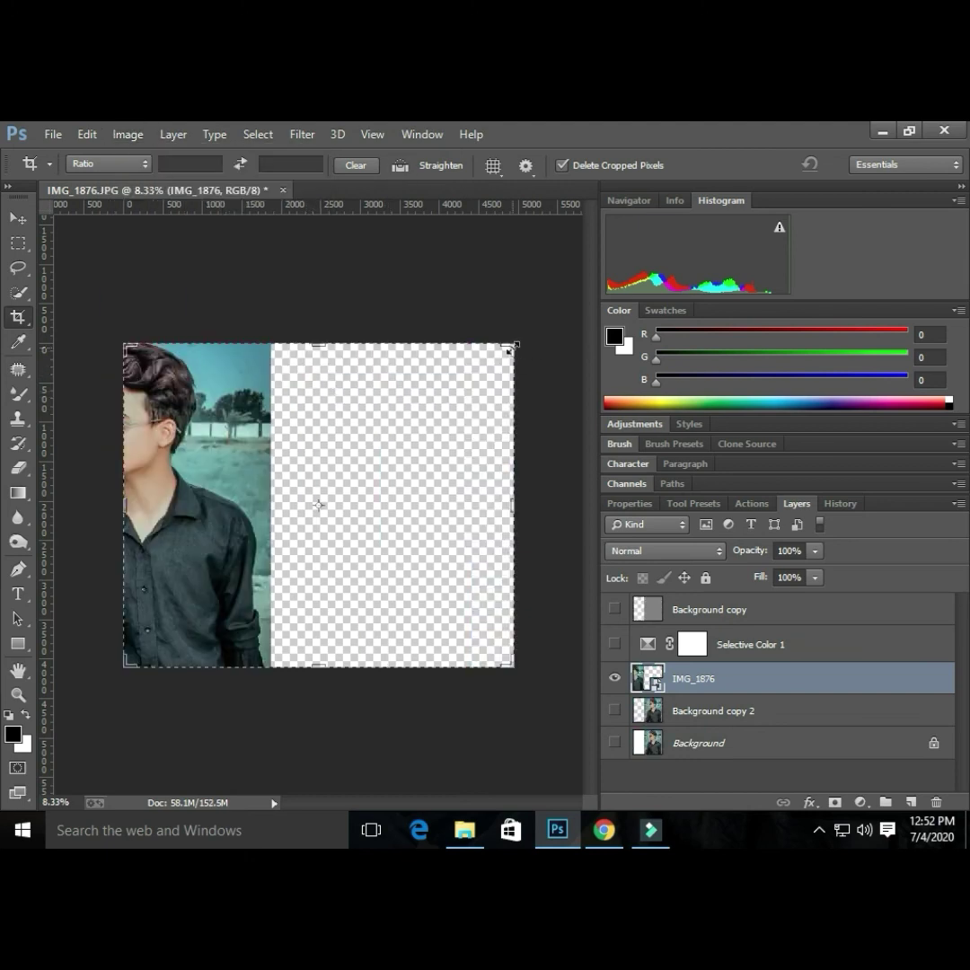
Crop the canvas so the flipped portrait fills one side and a wide blank area extends in front of the face.
drag(512, 347, 393, 346)
drag(245, 347, 176, 345)
drag(442, 347, 402, 348)
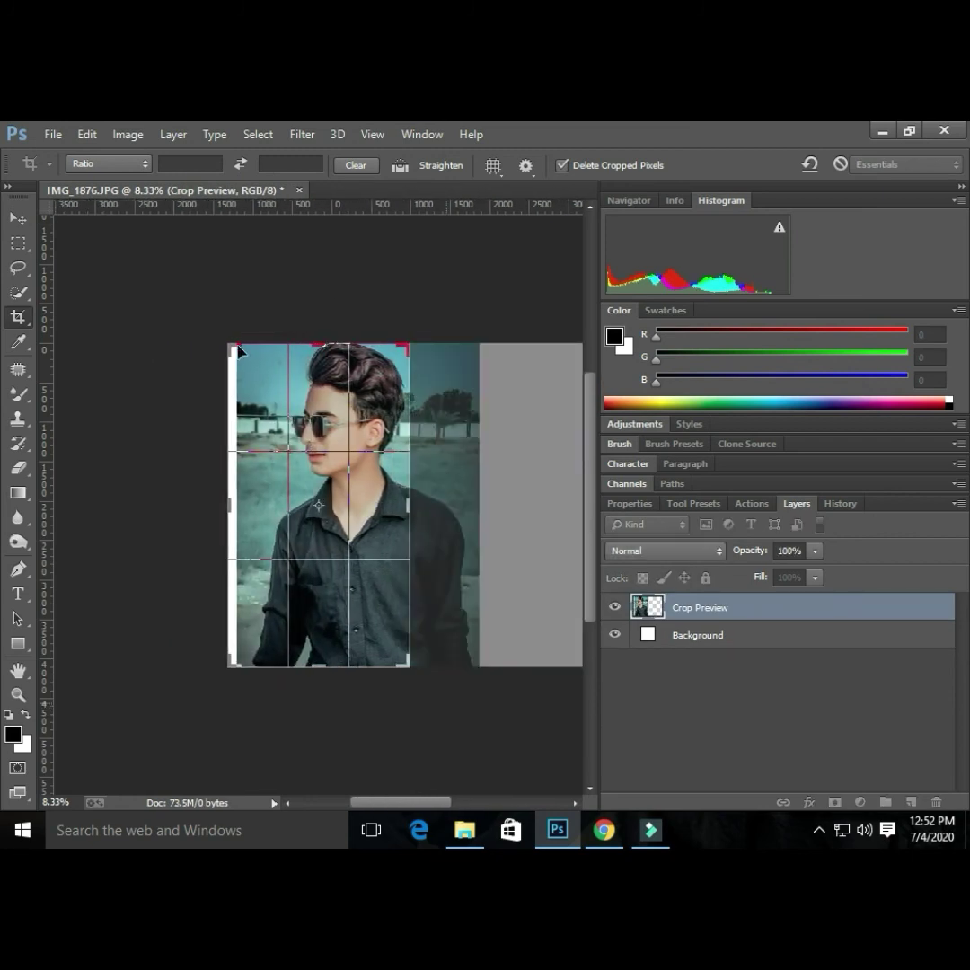
drag(239, 351, 123, 345)
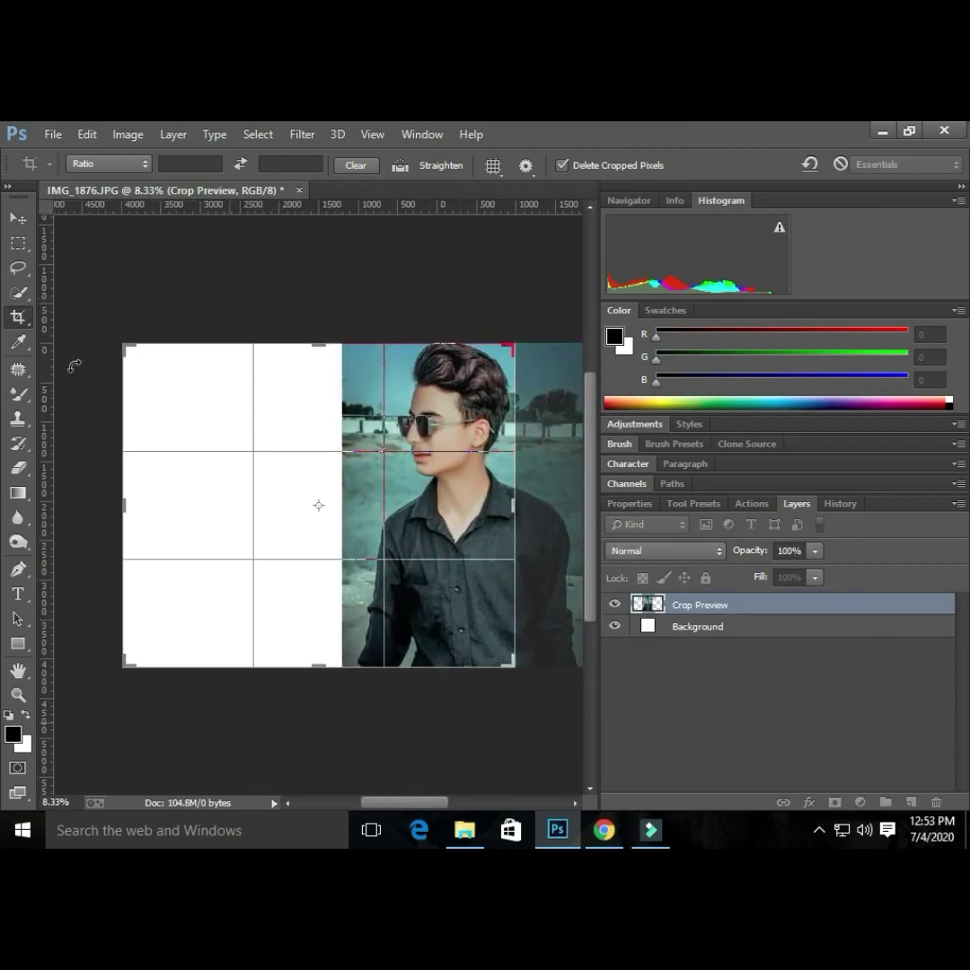
click(18, 419)
click(412, 399)
Show all the hidden layers again and nudge the flipped IMG_1876 copy slightly toward the blank area.
click(616, 743)
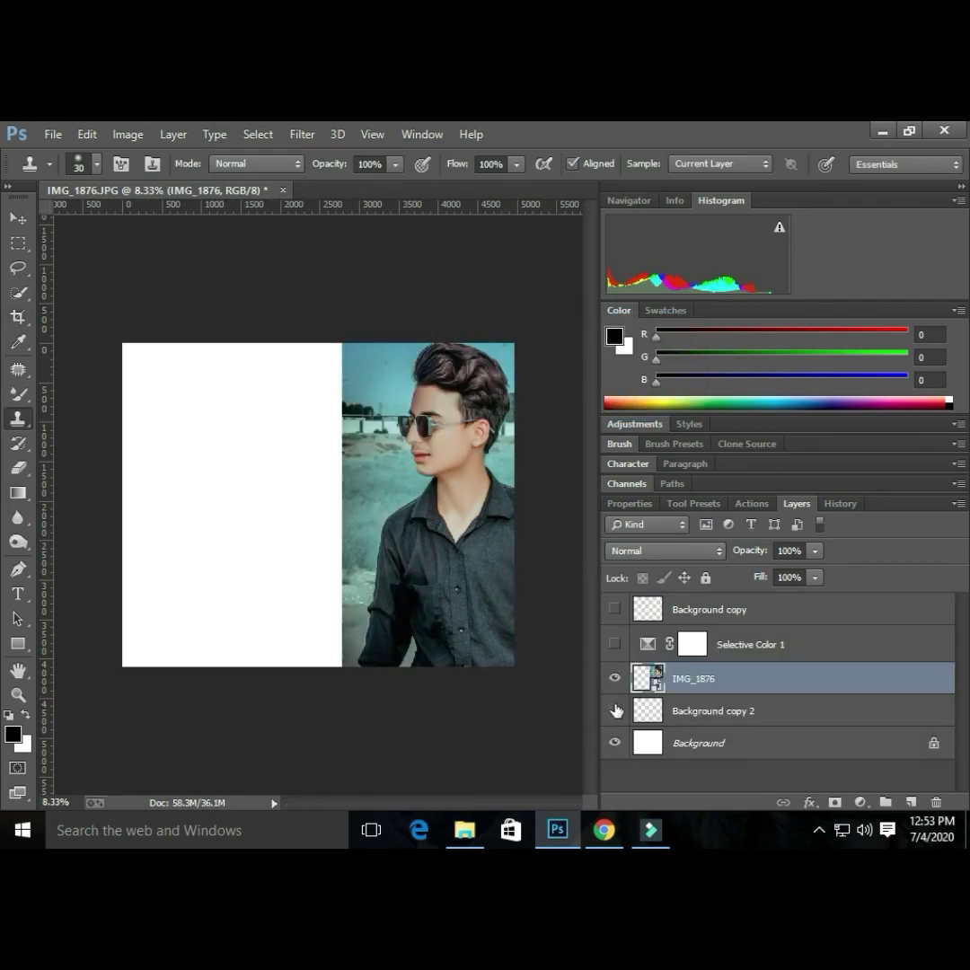
click(616, 742)
click(616, 743)
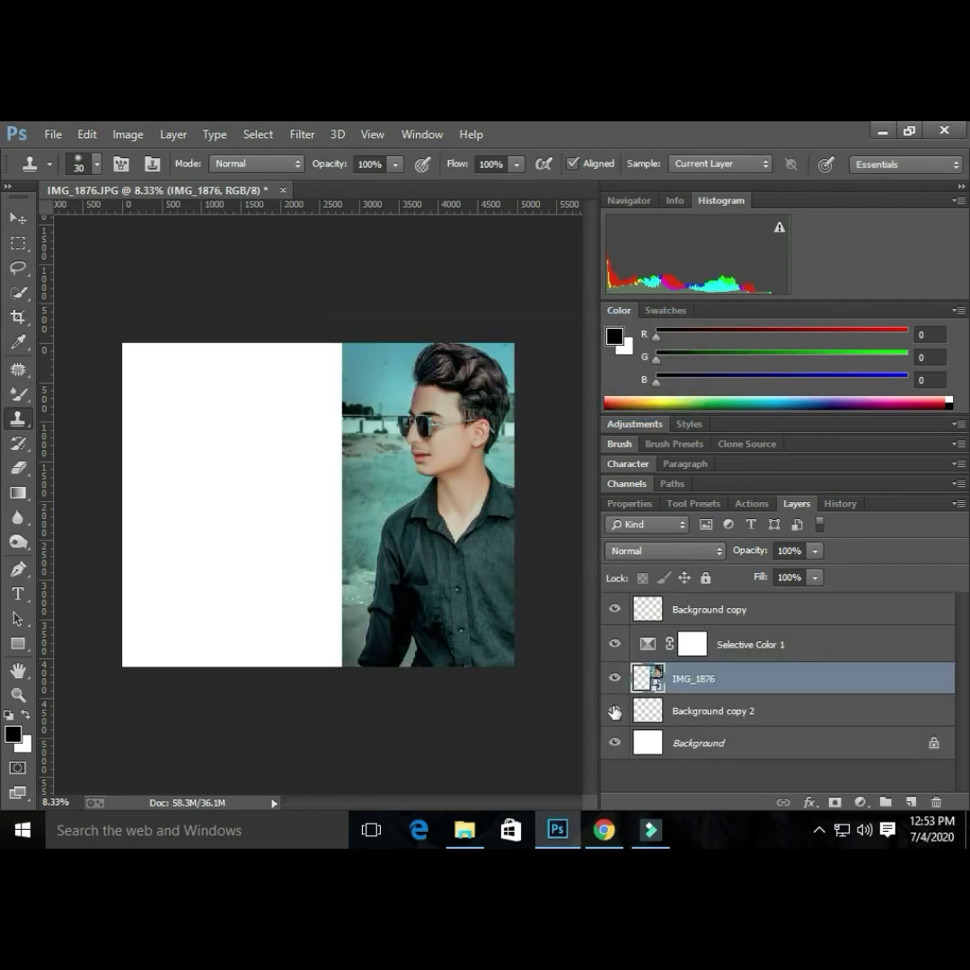
click(18, 220)
mouse_move(454, 485)
mouse_down()
mouse_move(421, 485)
mouse_move(449, 485)
mouse_up()
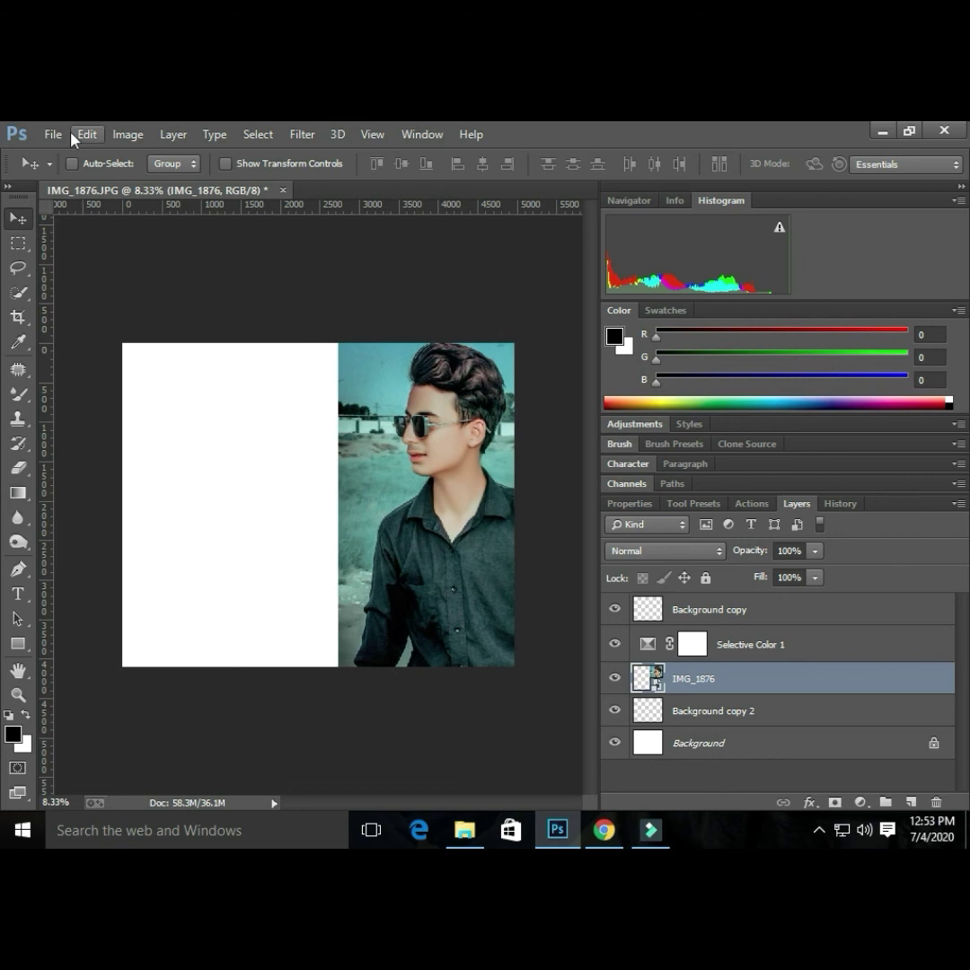
Place IMG_1876 again as a new layer and position it in the blank area, facing the flipped portrait.
click(53, 133)
click(519, 321)
double_click(520, 320)
drag(379, 440, 302, 440)
drag(365, 343, 338, 335)
click(663, 164)
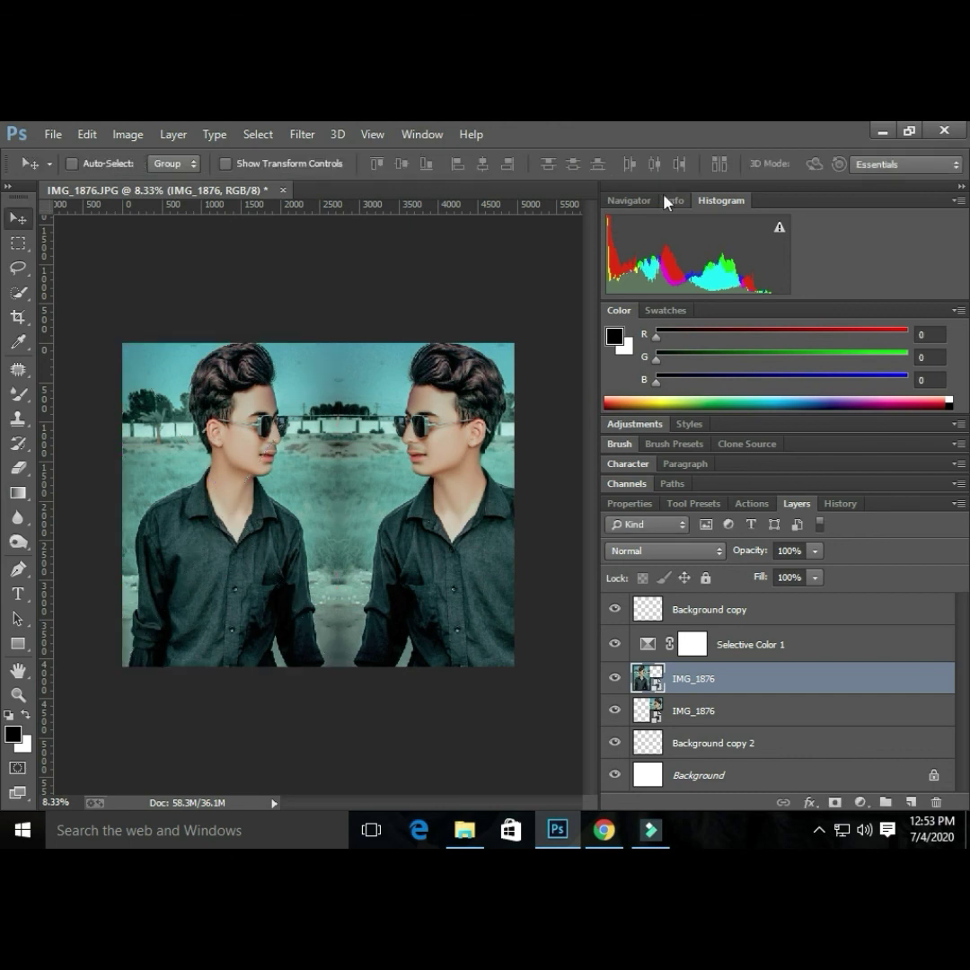
Adjust the spacing of the two IMG_1876 layers, shifting the unflipped portrait closer to the flipped one.
drag(451, 433, 446, 432)
click(666, 706)
mouse_move(464, 496)
mouse_down()
mouse_move(471, 486)
mouse_move(460, 501)
mouse_up()
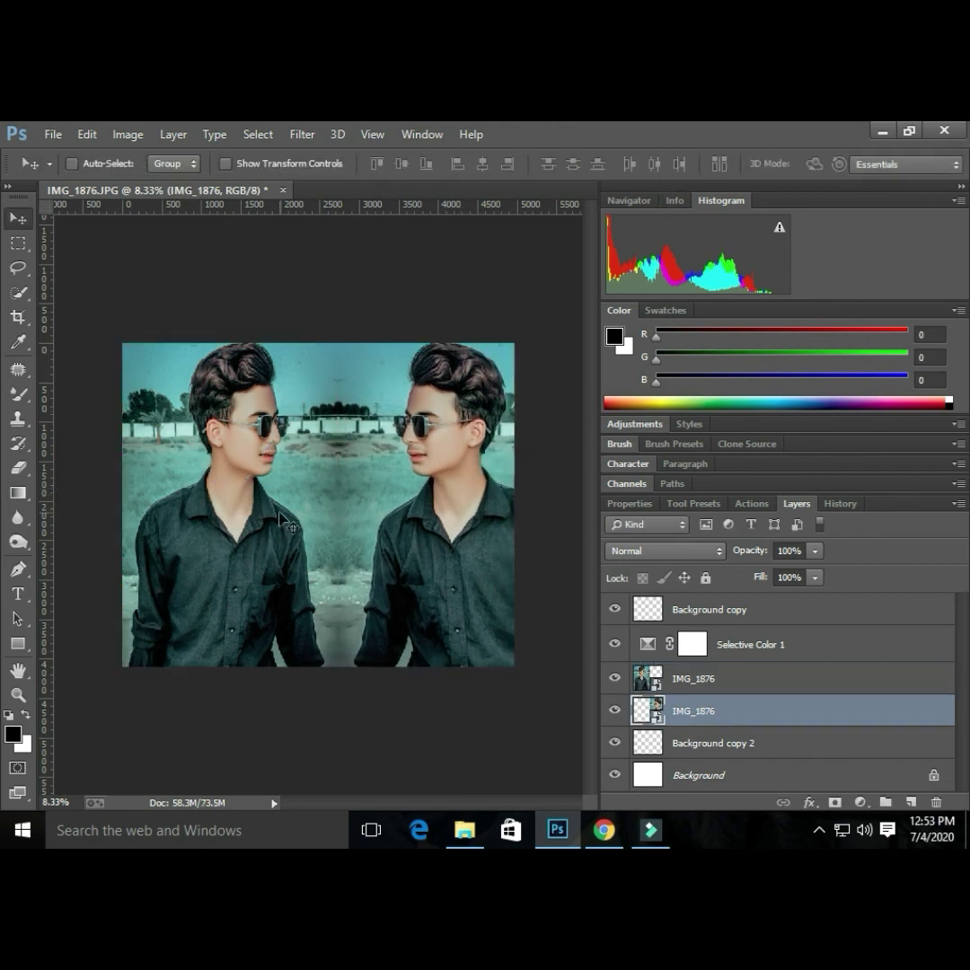
drag(289, 525, 286, 447)
click(644, 676)
drag(269, 547, 294, 540)
Crop the composite on both sides to remove the white strip and center the facing portraits.
click(17, 317)
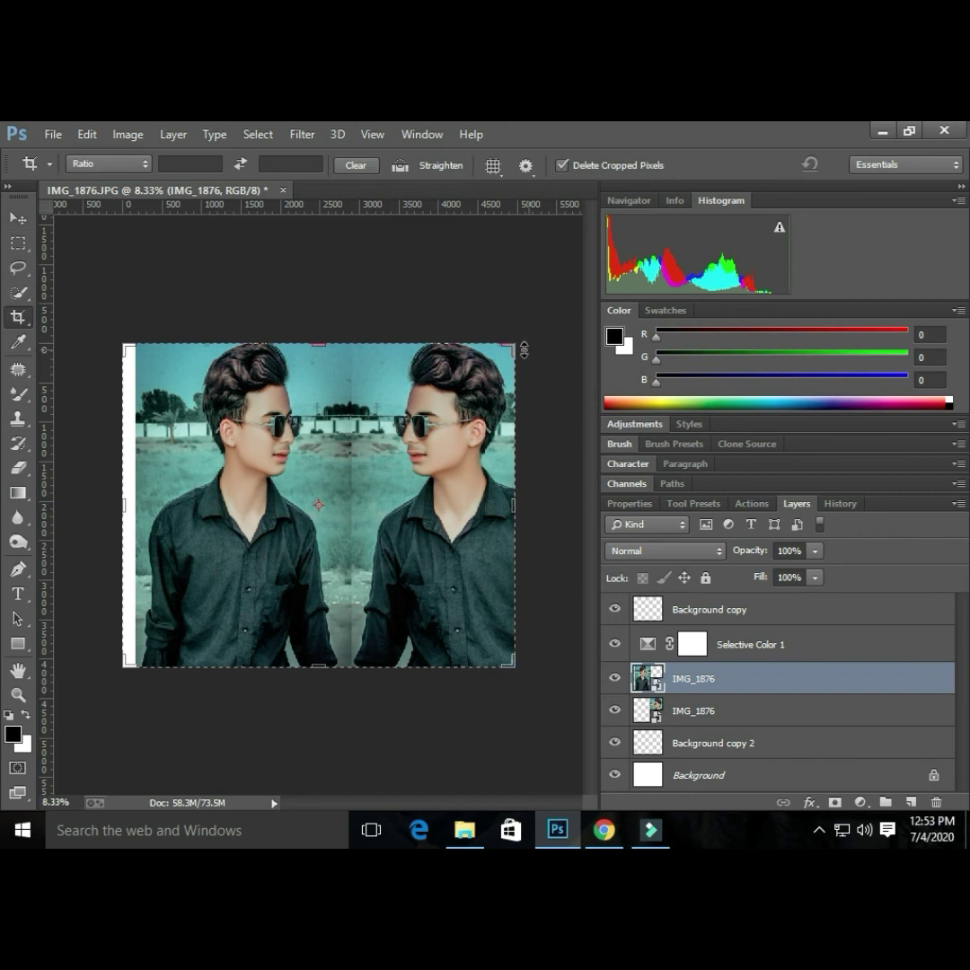
drag(136, 339, 131, 343)
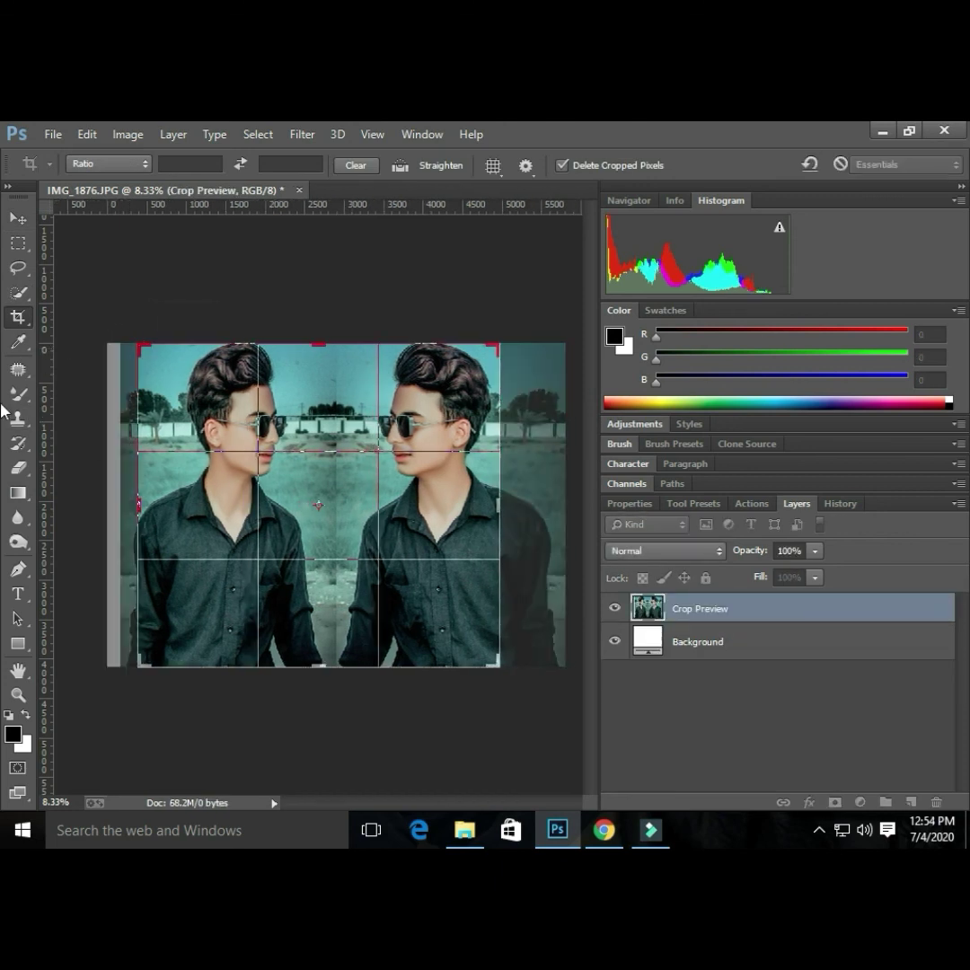
click(409, 399)
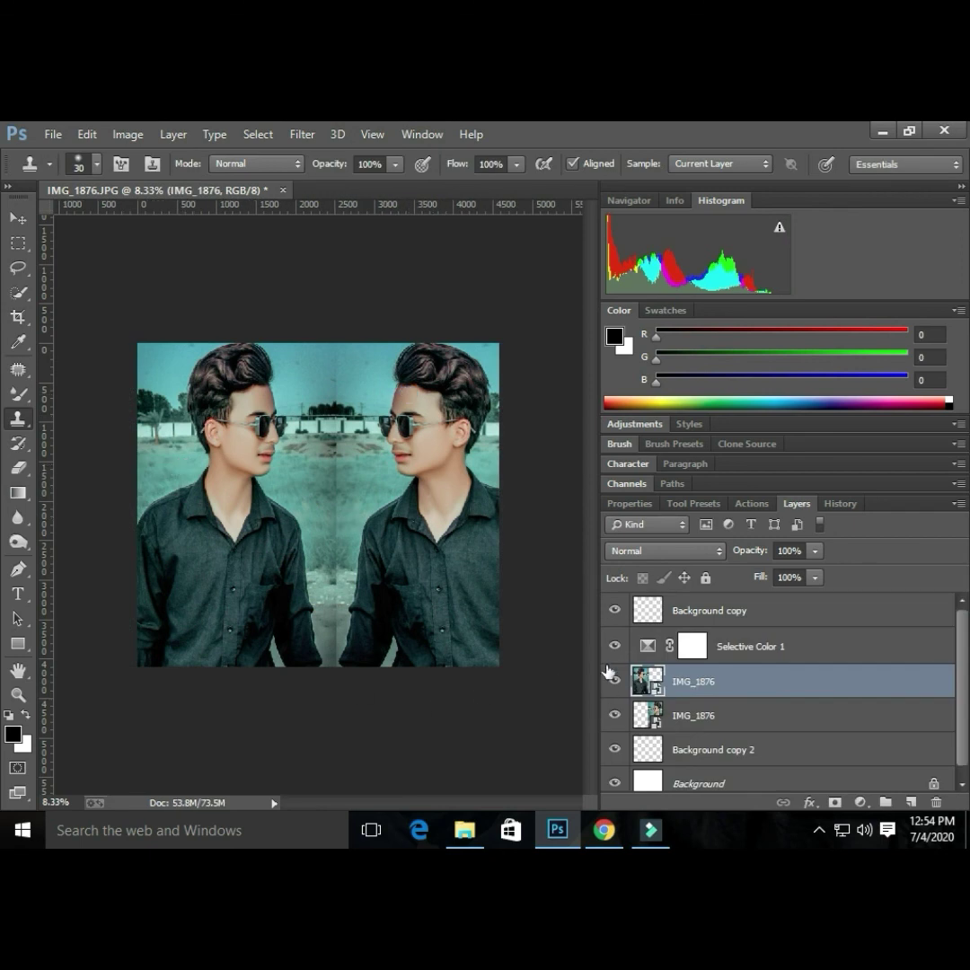
Reposition both IMG_1876 layers within the cropped canvas, keeping the two facing portraits apart and the canvas filled.
click(18, 218)
drag(403, 463, 424, 462)
click(694, 716)
click(714, 688)
drag(292, 443, 244, 443)
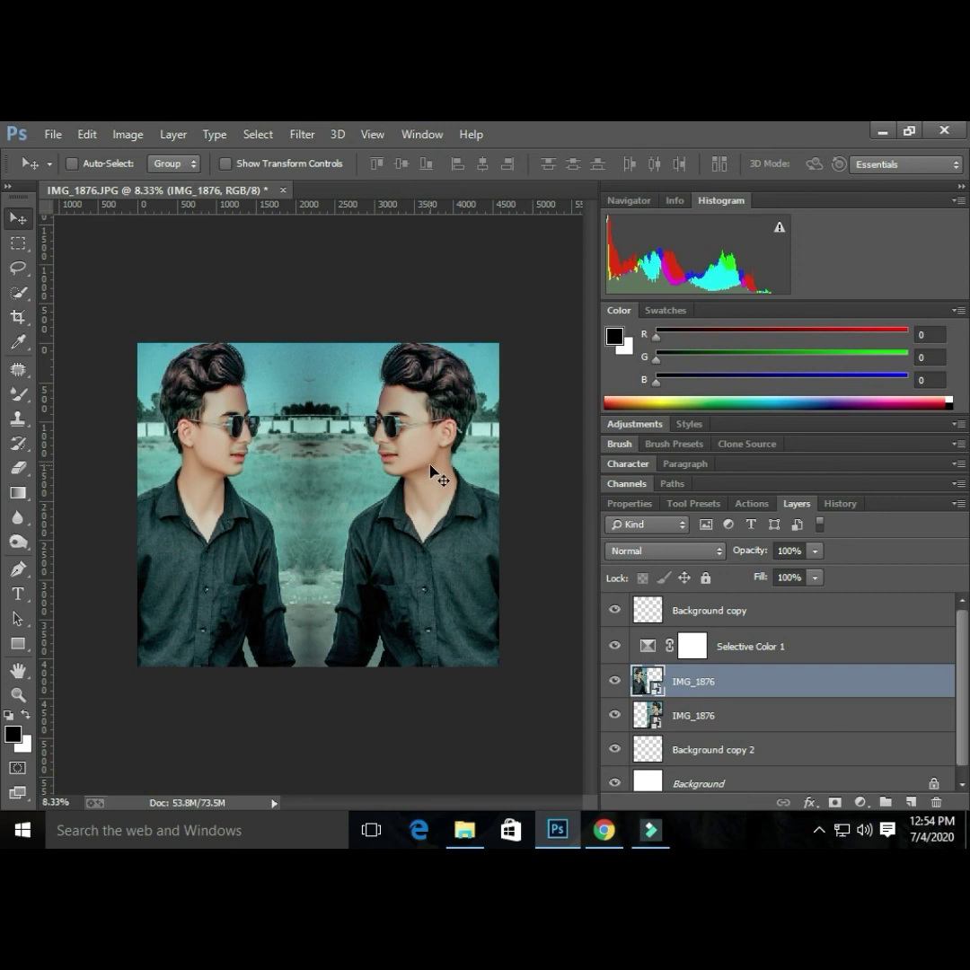
Try the Camera Raw filter on the upper IMG_1876 layer with Shadows at -20, and cancel it.
scroll(963, 687, down, 1)
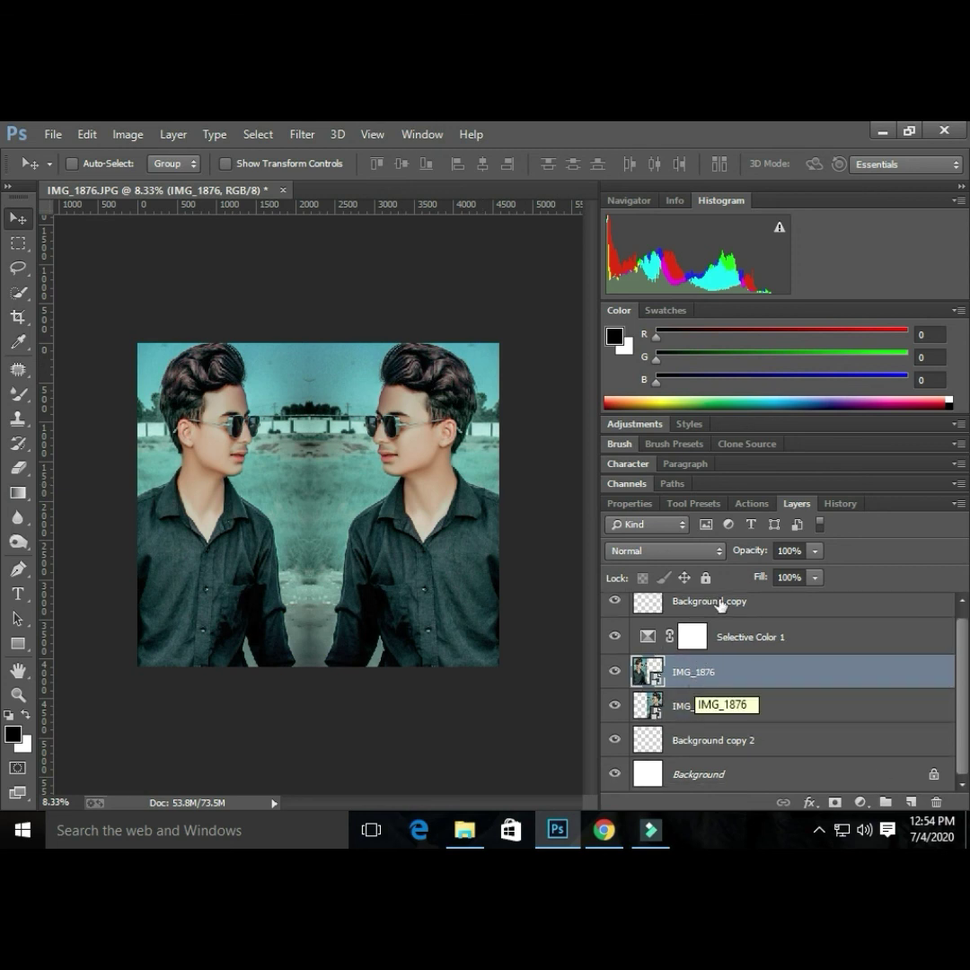
click(302, 133)
mouse_move(369, 604)
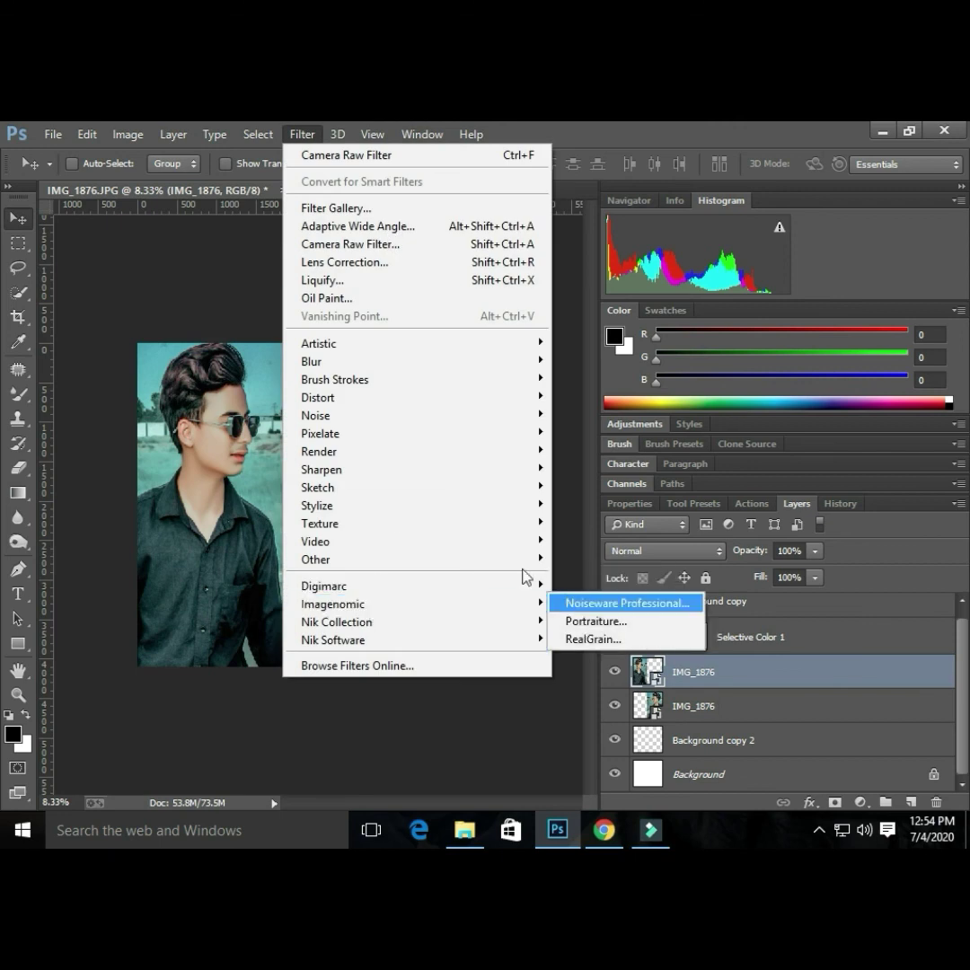
click(395, 245)
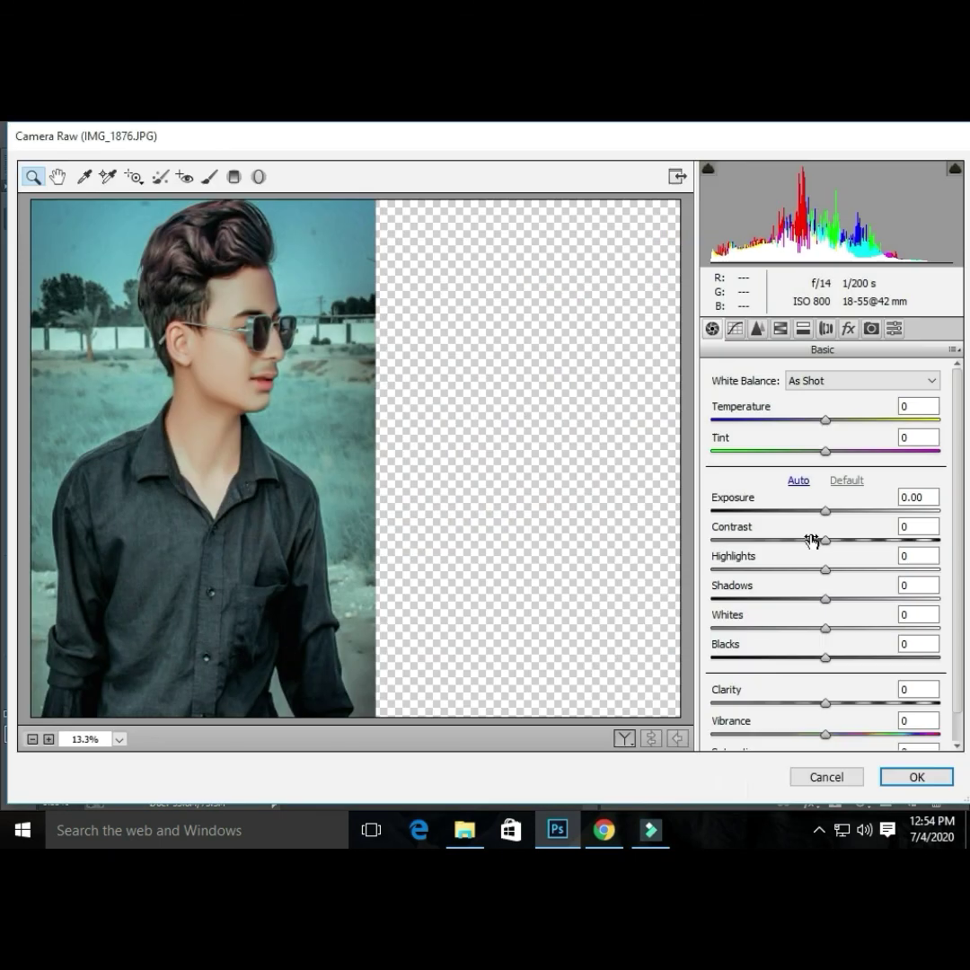
click(802, 599)
click(953, 741)
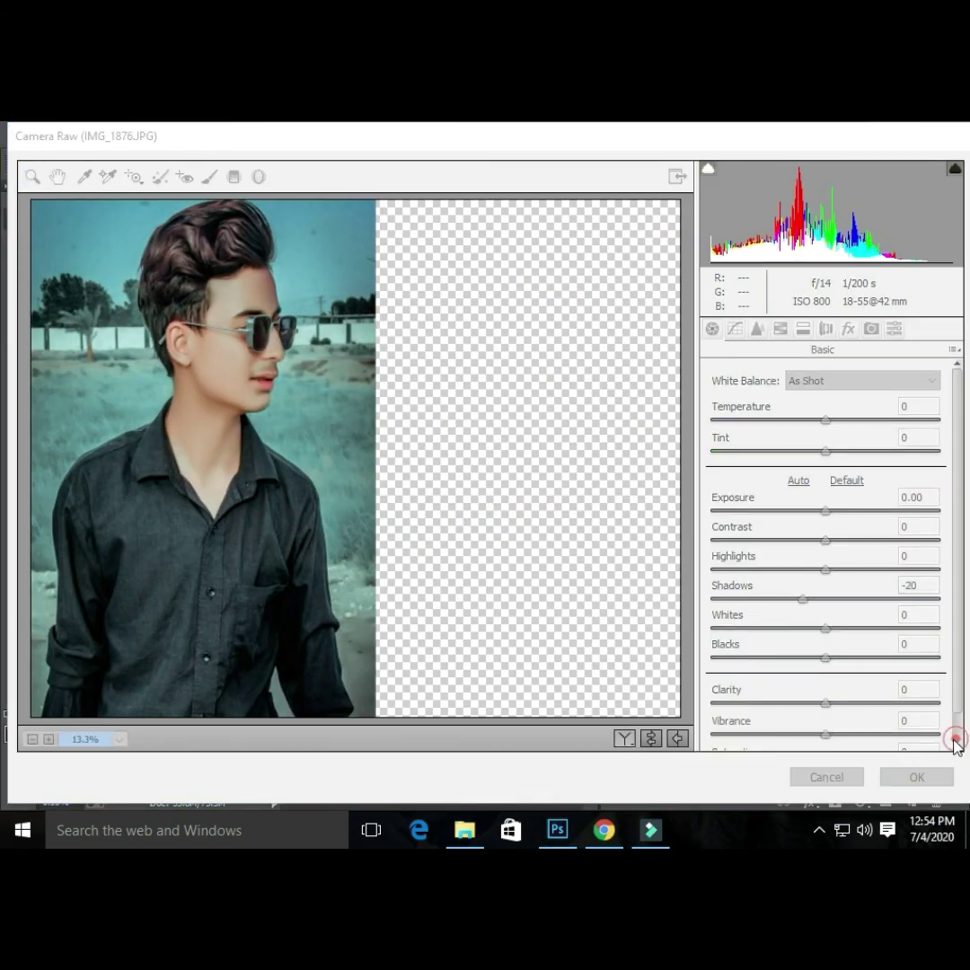
click(835, 776)
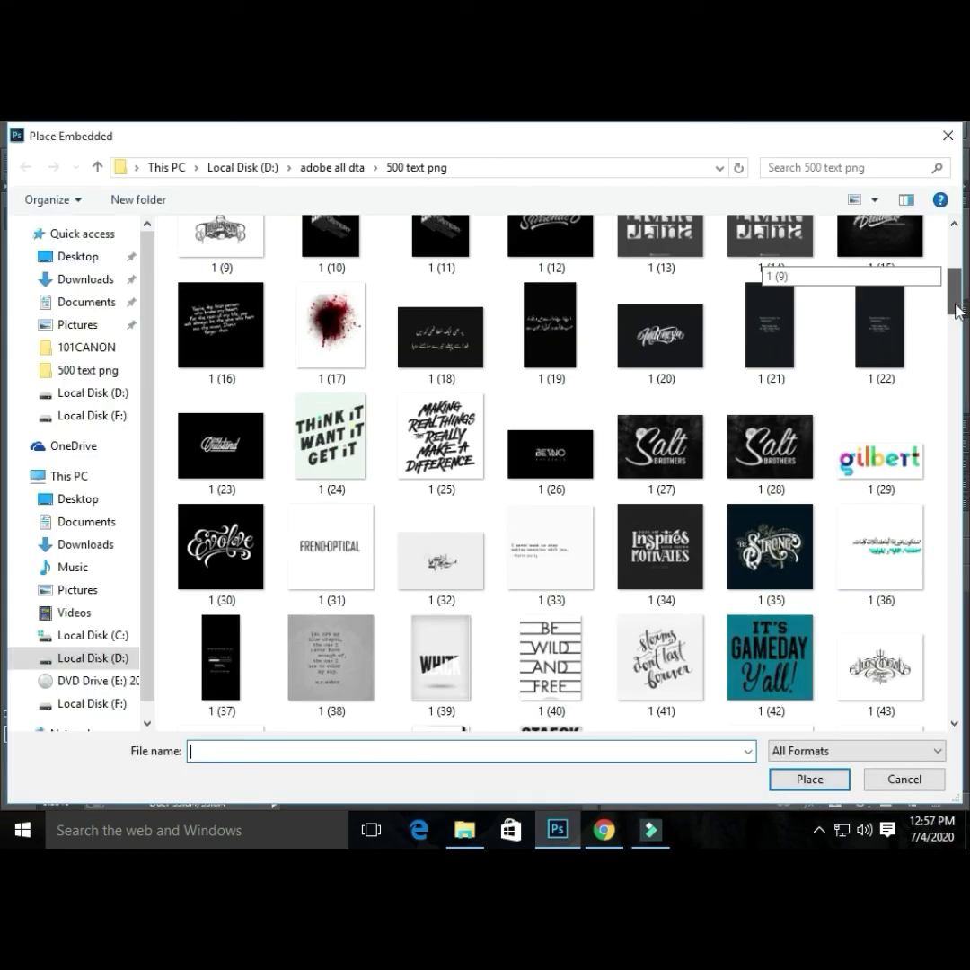
Place the 1 (26) text image into the composite, enlarge it to about 757% width and 556% height, and position it across the lower part.
double_click(563, 453)
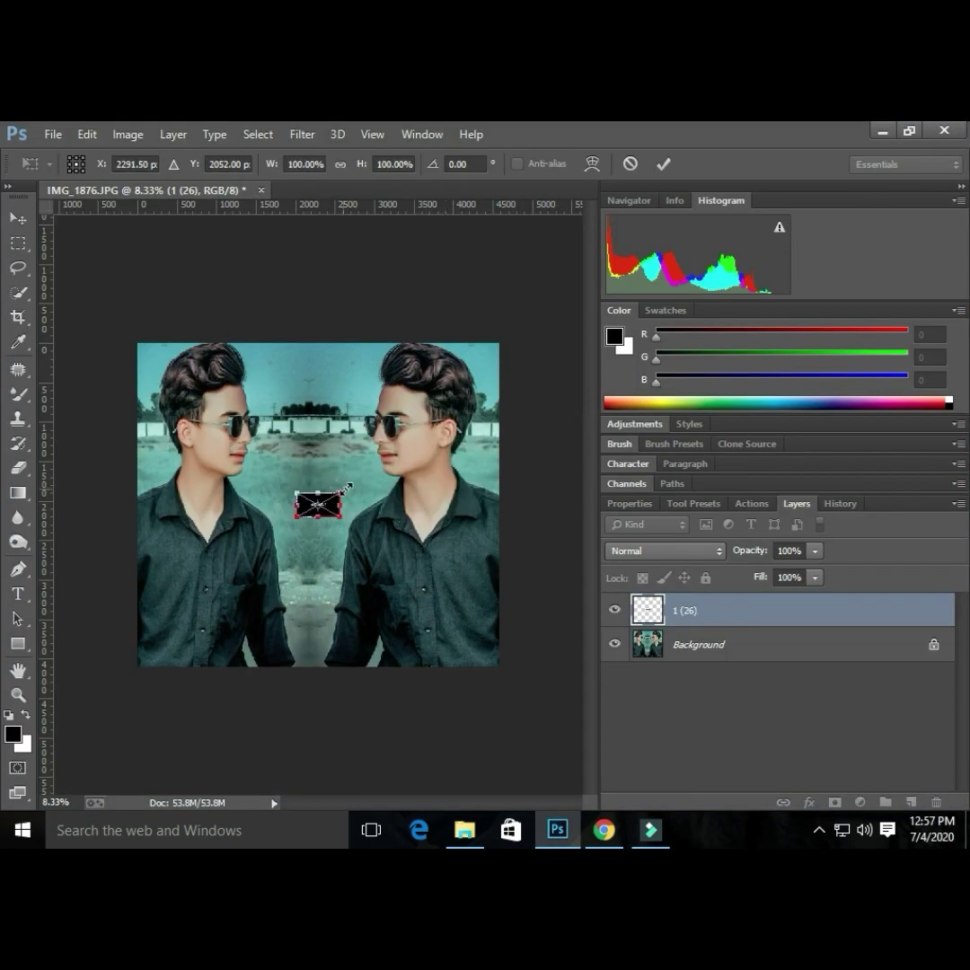
drag(346, 489, 554, 410)
drag(410, 497, 307, 640)
drag(448, 558, 513, 533)
mouse_move(442, 570)
mouse_down()
mouse_move(413, 570)
mouse_move(413, 584)
mouse_up()
Try blend modes including Linear Burn on the placed 1 (26) layer, set it to Exclusion and commit the placement.
click(645, 550)
click(660, 221)
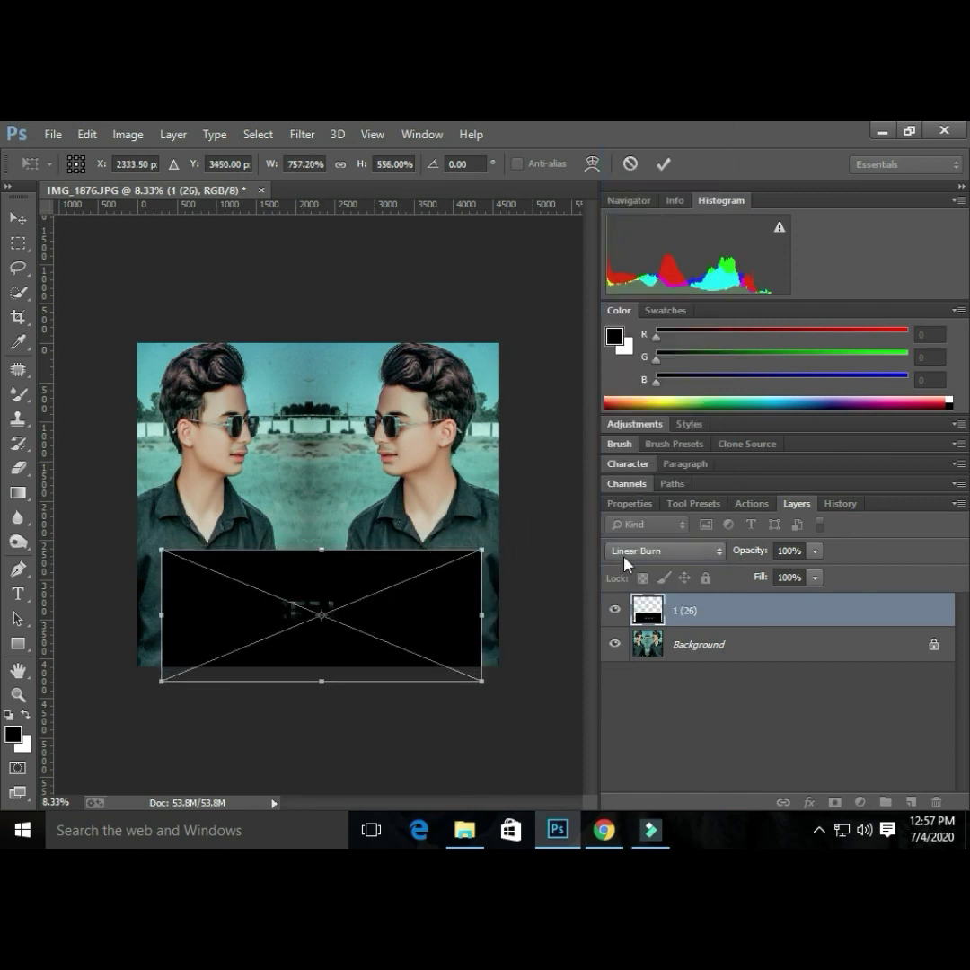
click(627, 552)
click(654, 434)
click(662, 550)
click(675, 403)
click(658, 550)
click(647, 481)
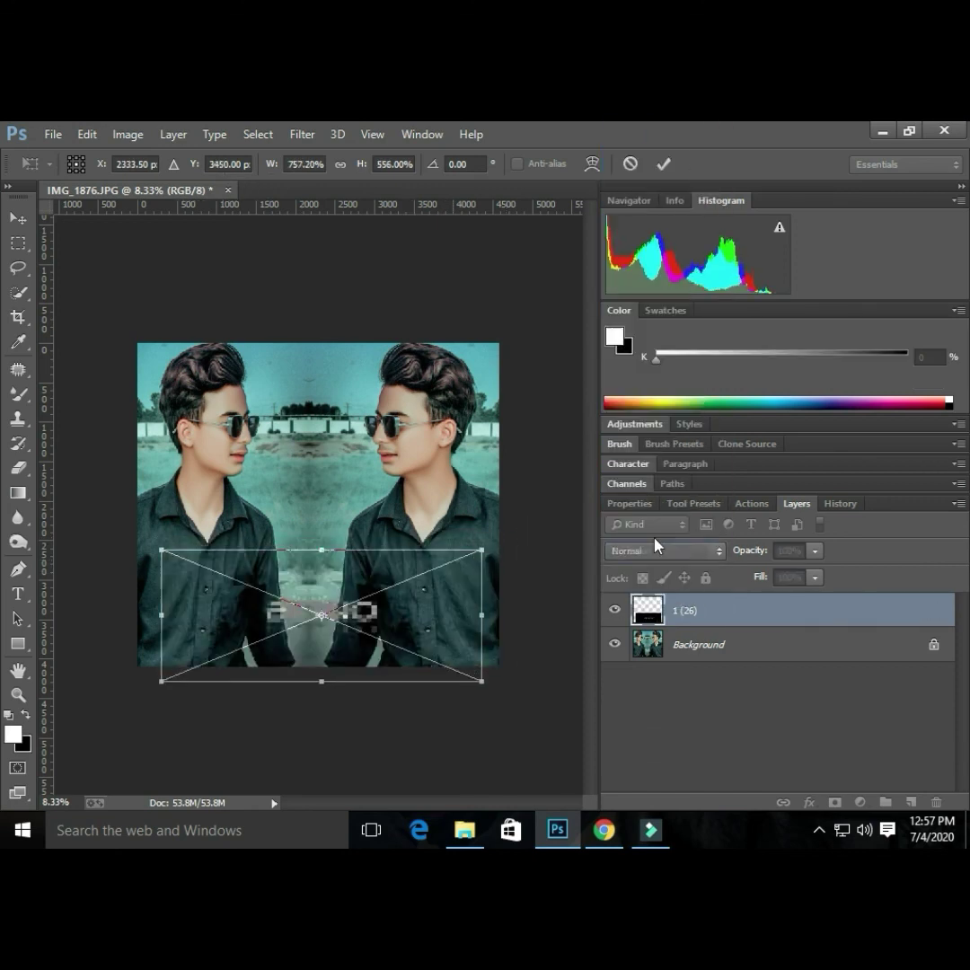
click(663, 163)
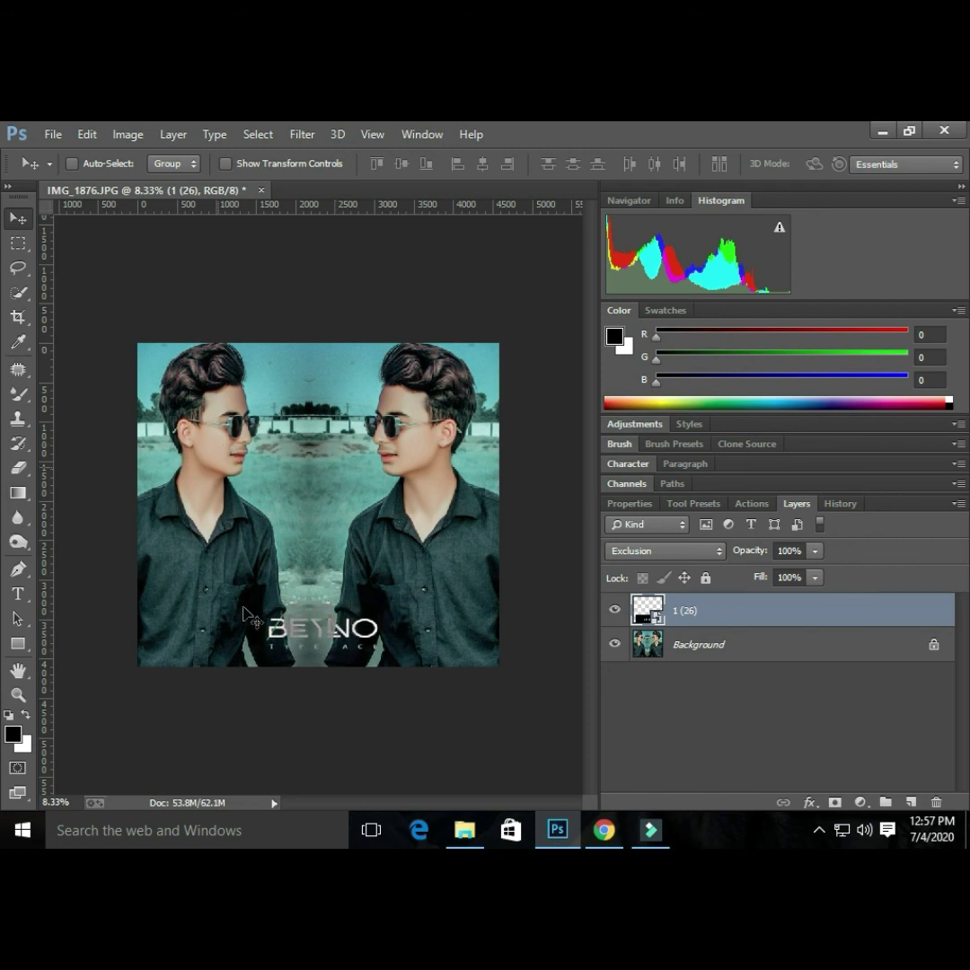
Move the 1 (26) text graphic up between the two portraits, just below the faces, and set its blend mode to Subtract.
drag(251, 620, 243, 473)
click(663, 551)
click(646, 478)
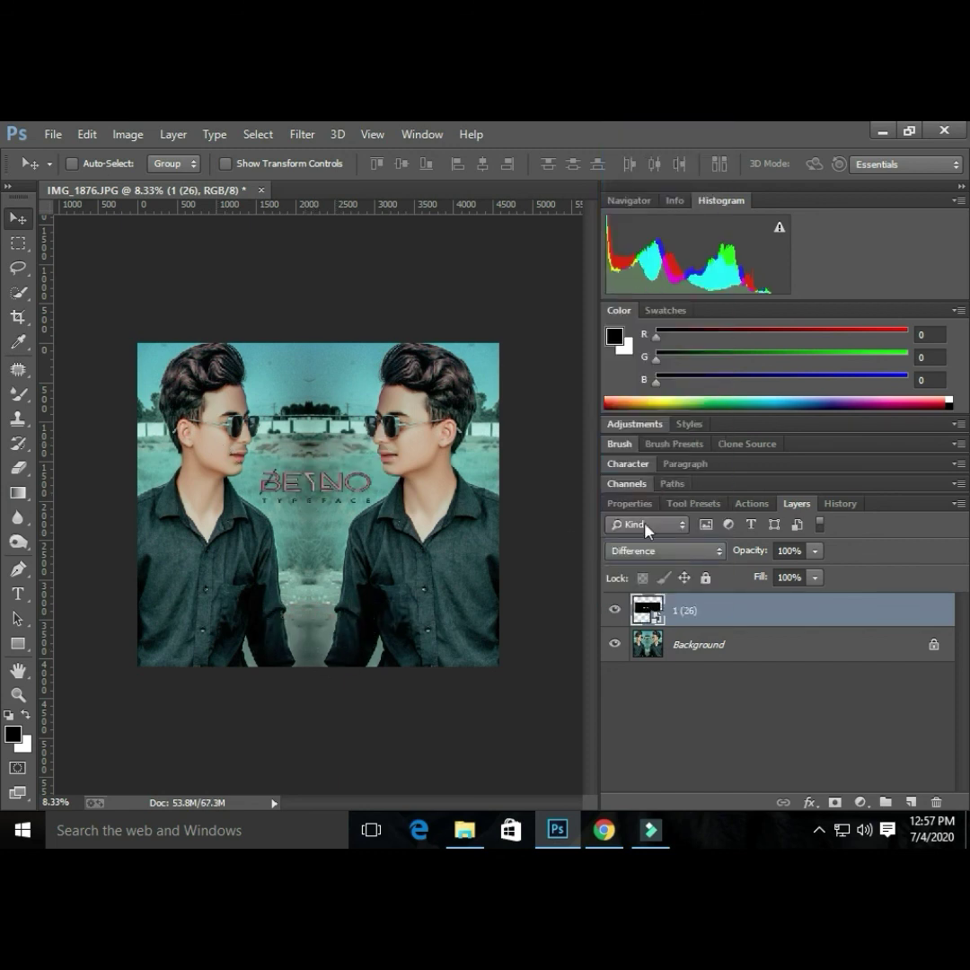
click(649, 551)
click(651, 453)
click(643, 551)
click(641, 506)
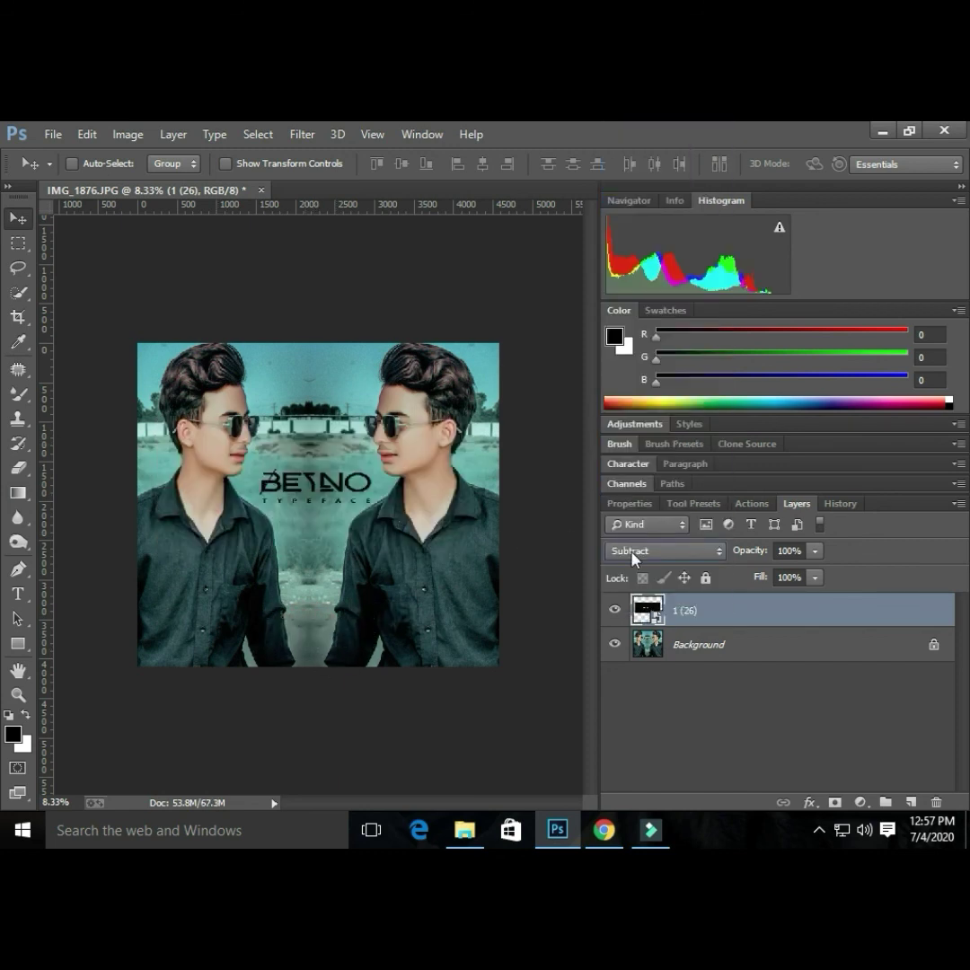
Try further blend modes on the 1 (26) text layer, keeping its lettering black.
click(633, 551)
click(643, 527)
click(641, 546)
click(643, 494)
click(640, 554)
click(648, 510)
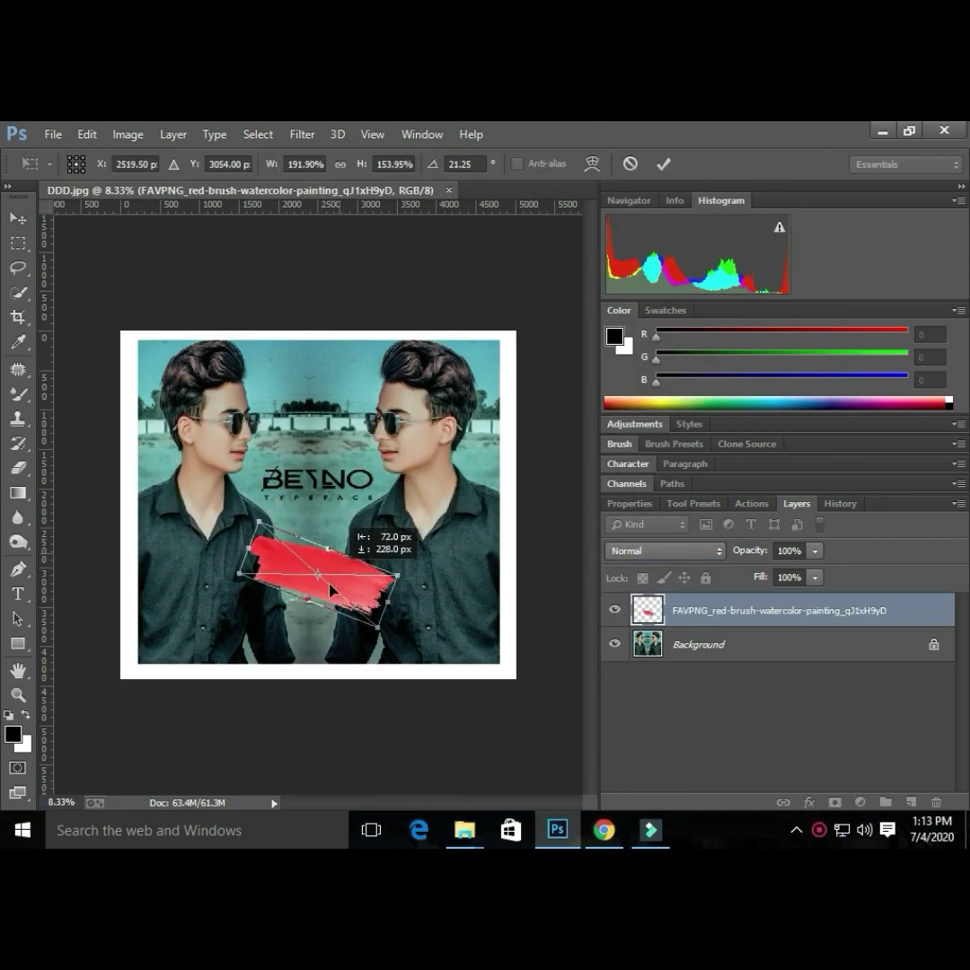
Position the red brush stroke at the lower center between the portraits in DDD.jpg, rotate it to slope upward to the right, and commit.
drag(316, 579, 332, 616)
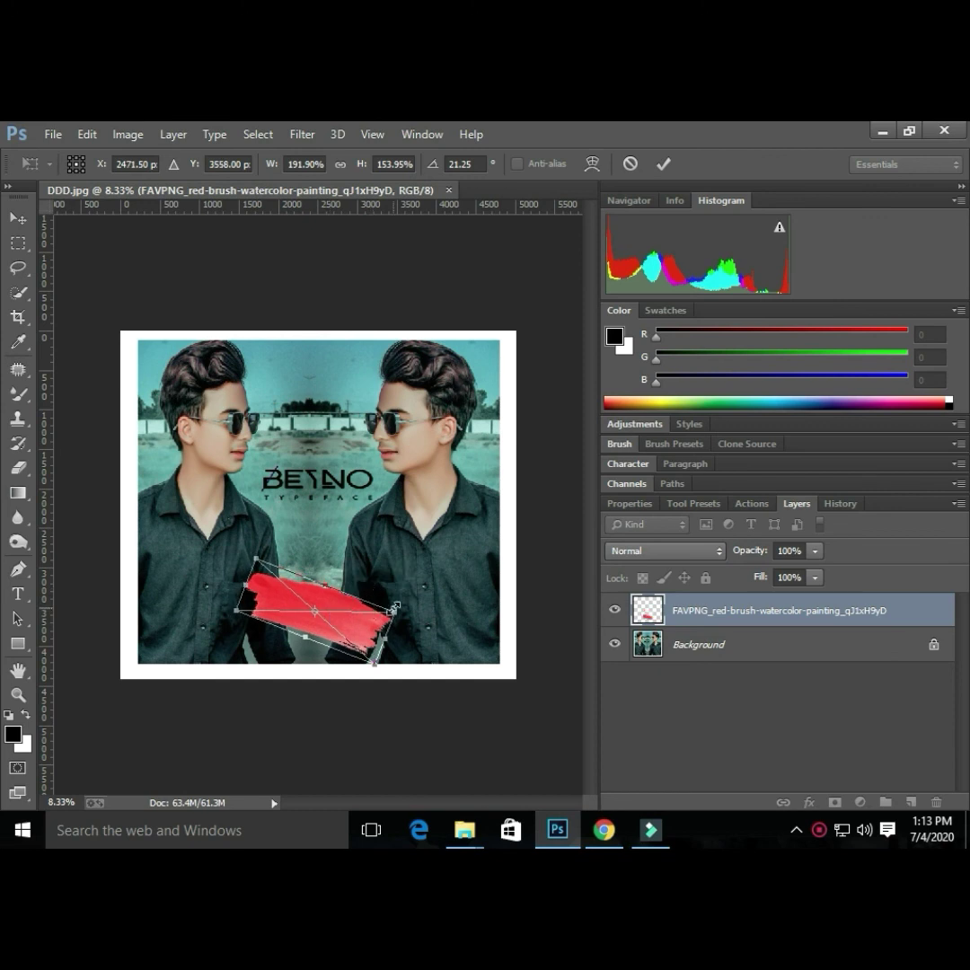
drag(401, 608, 445, 472)
click(663, 164)
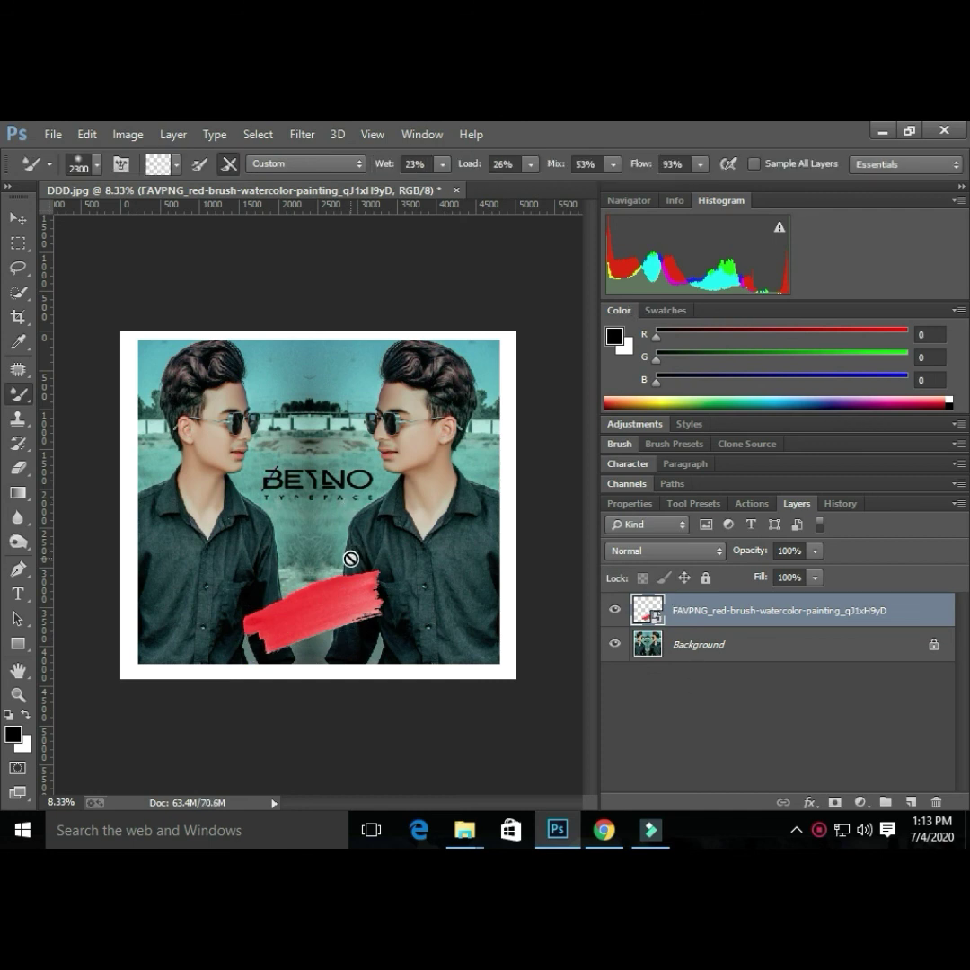
Deepen the red brush stroke with the Camera Raw filter, setting Reds Luminance to -91 and Reds Saturation to +100.
click(301, 134)
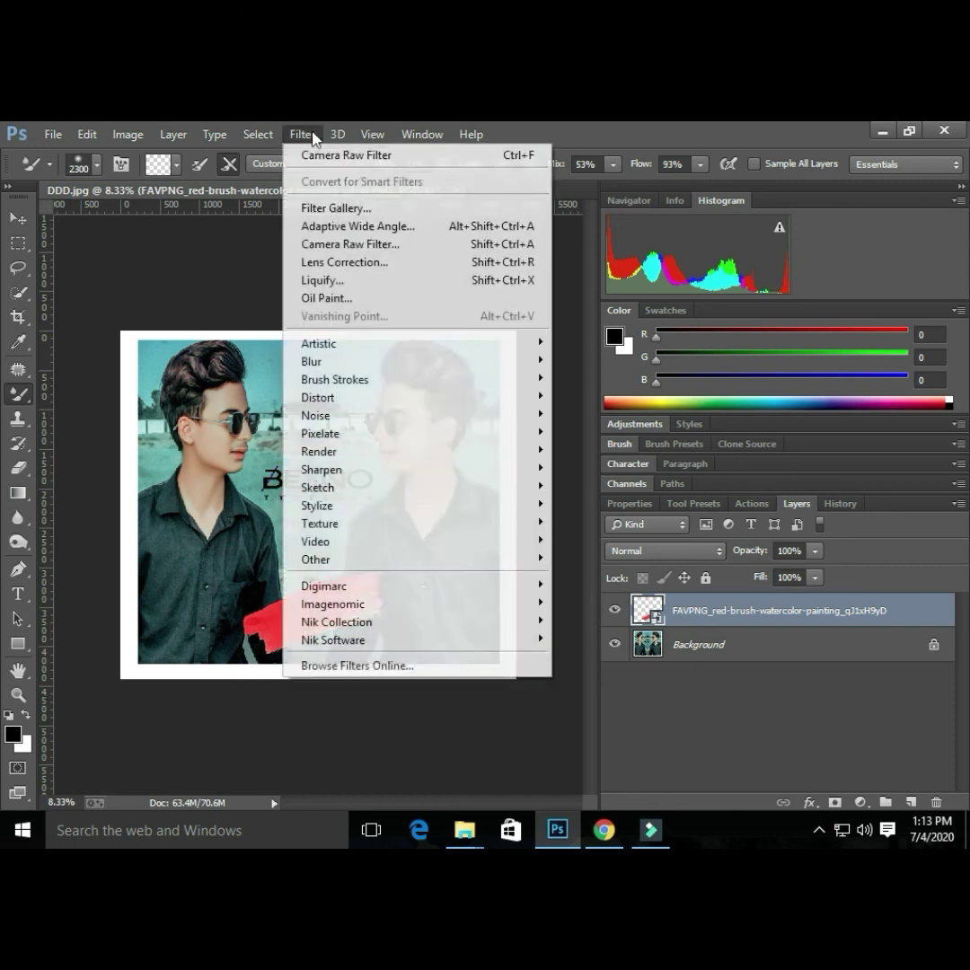
click(359, 244)
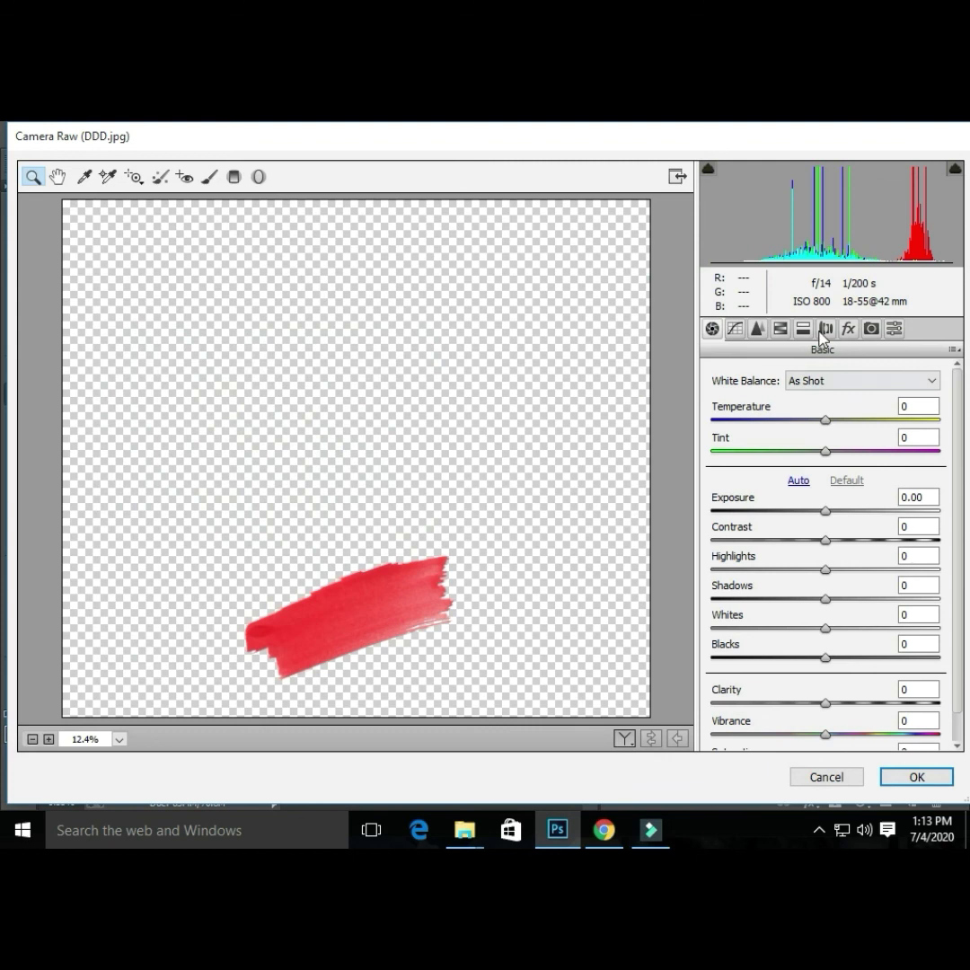
click(823, 336)
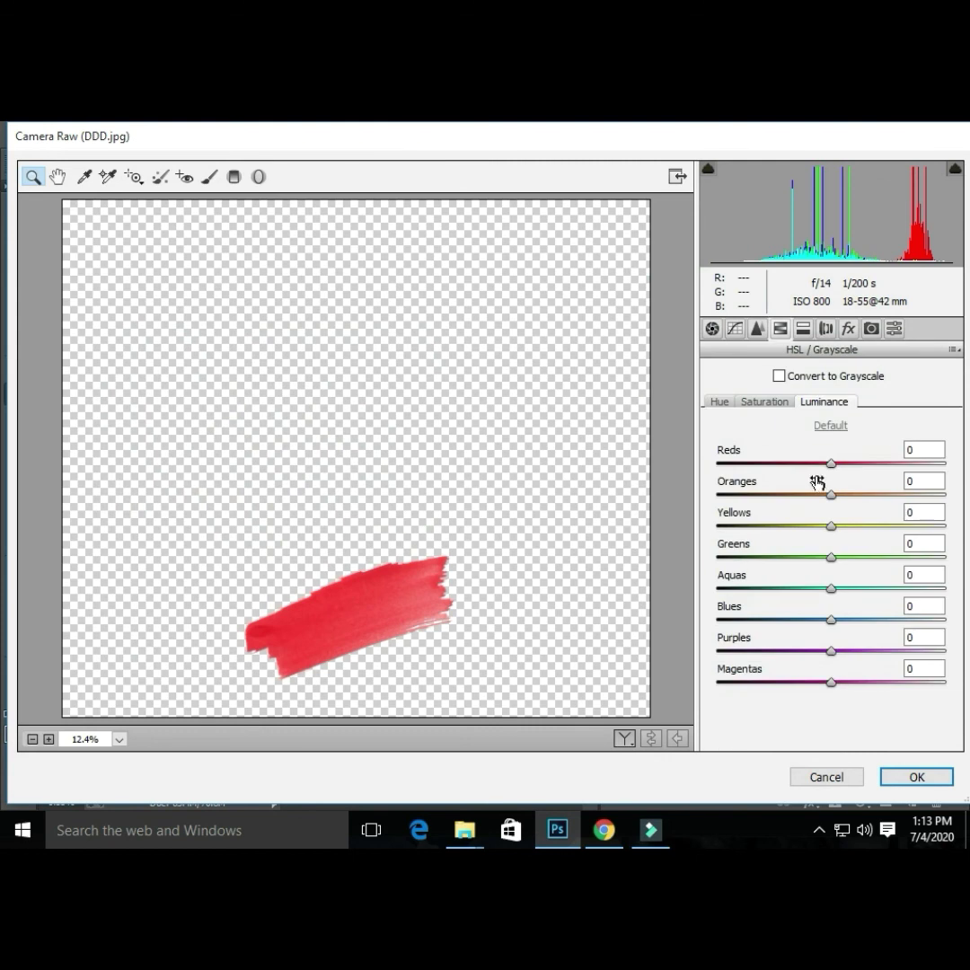
mouse_move(832, 463)
mouse_down()
mouse_move(913, 465)
mouse_move(729, 466)
mouse_up()
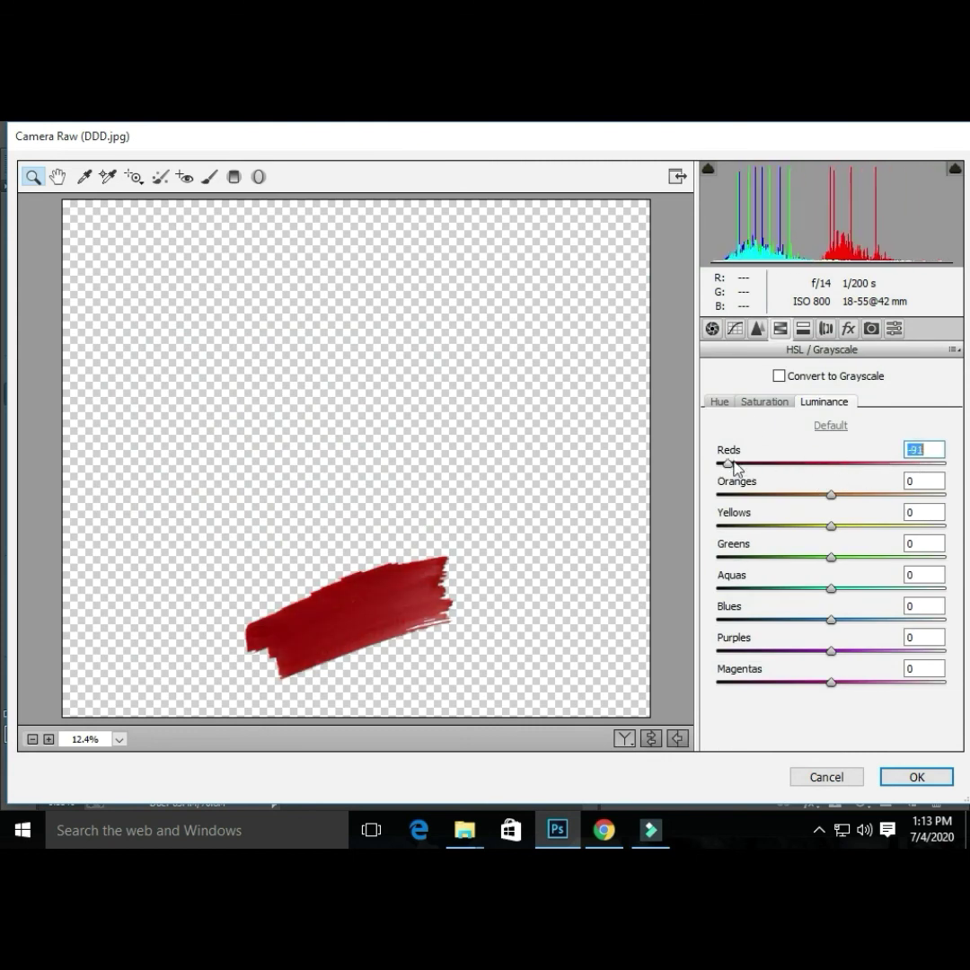
click(765, 403)
drag(832, 464, 955, 464)
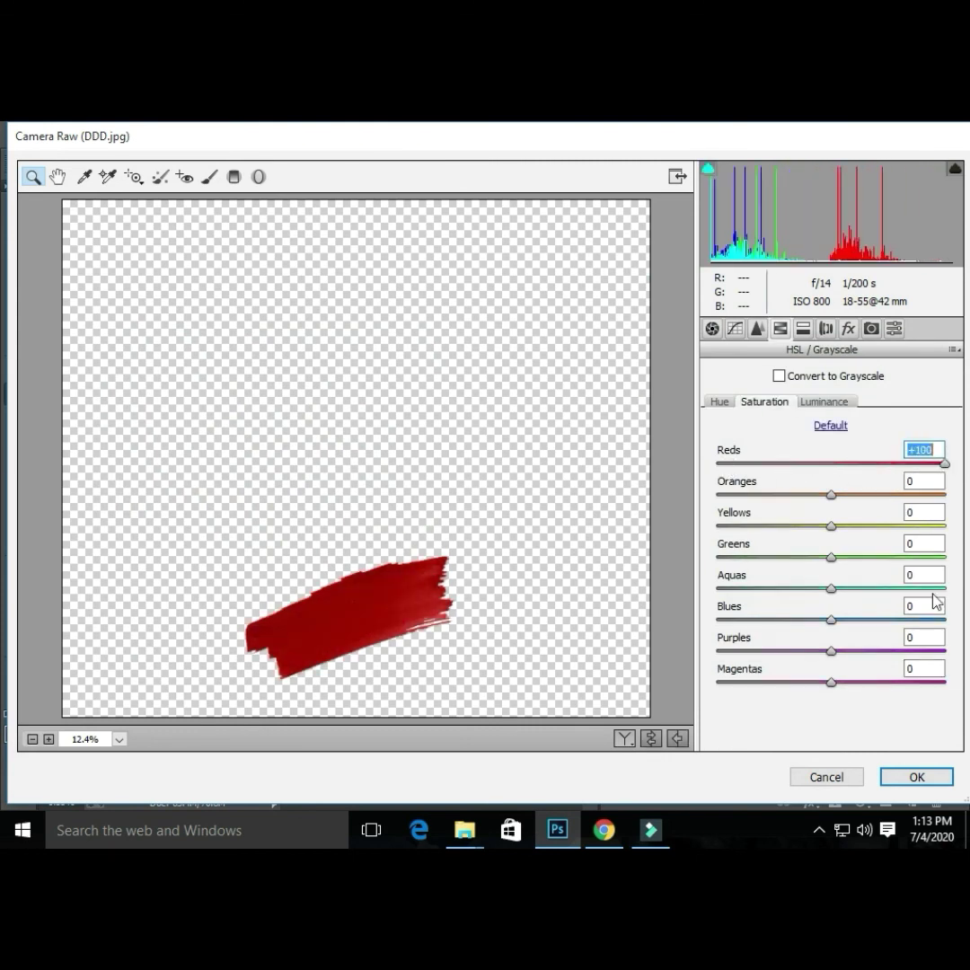
click(907, 780)
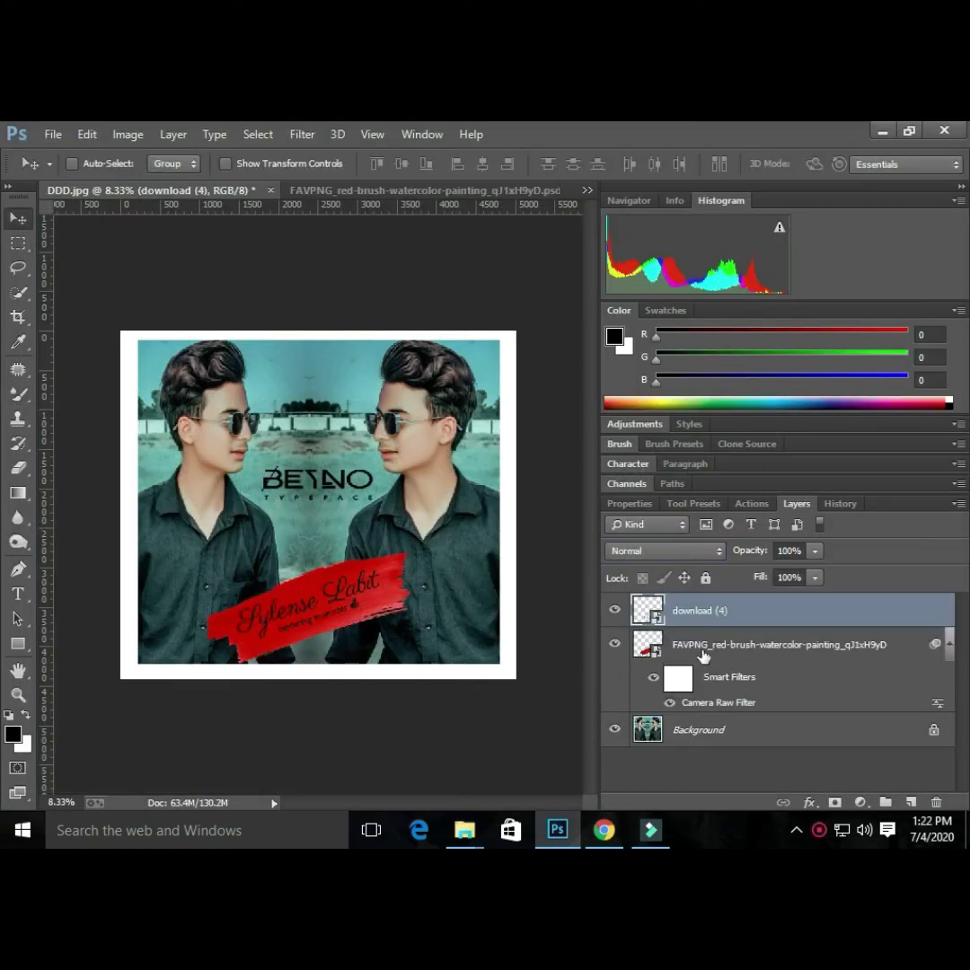
Select the red brush stroke layer below the download (4) text layer.
click(706, 644)
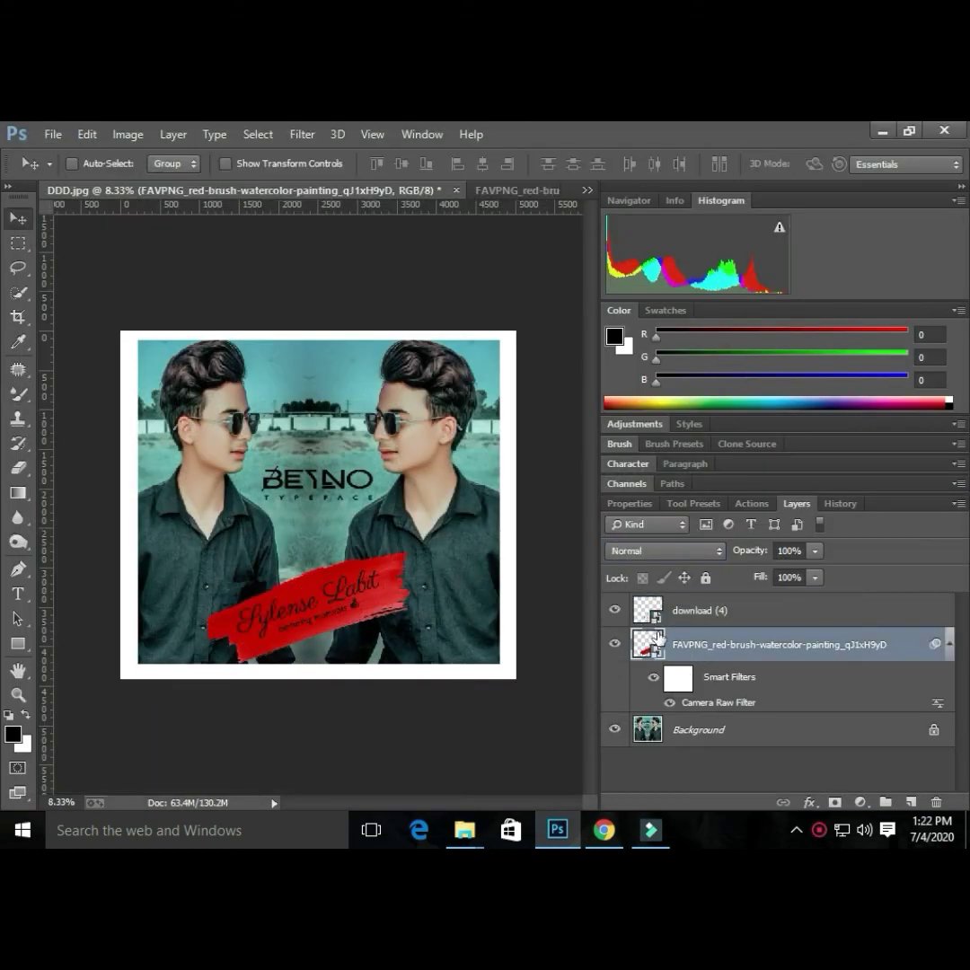